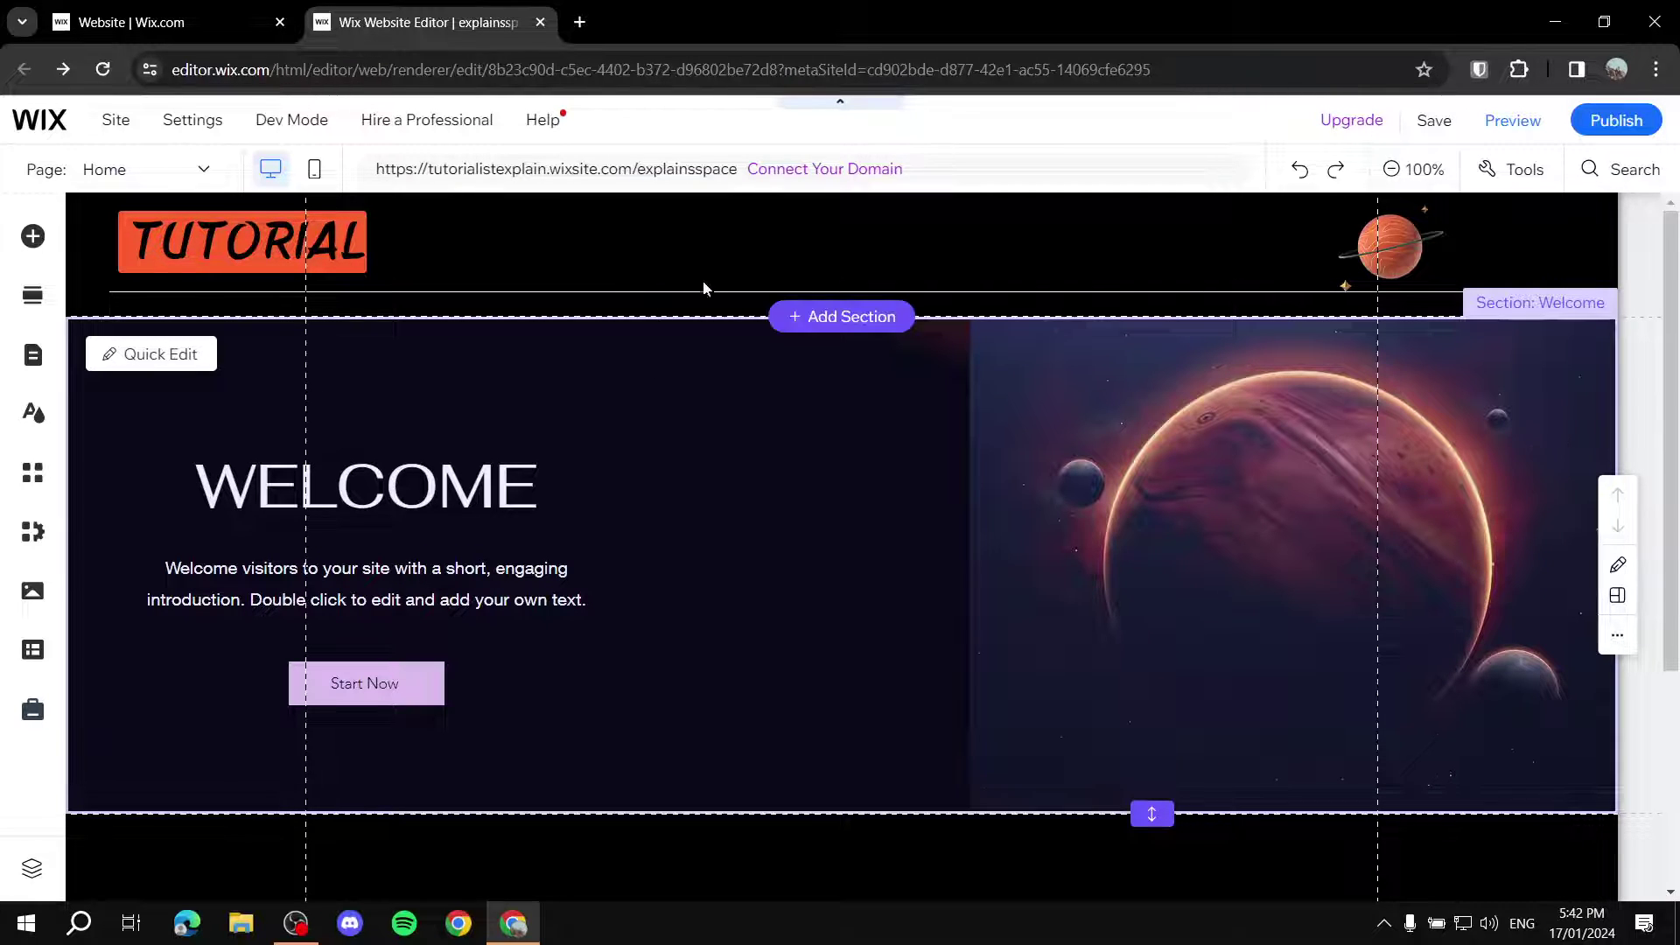
# - Show the mobile layout, briefly check the desktop layout, then return to mobile
pyautogui.scroll(-4, 689, 293)
pyautogui.scroll(4, 1039, 560)
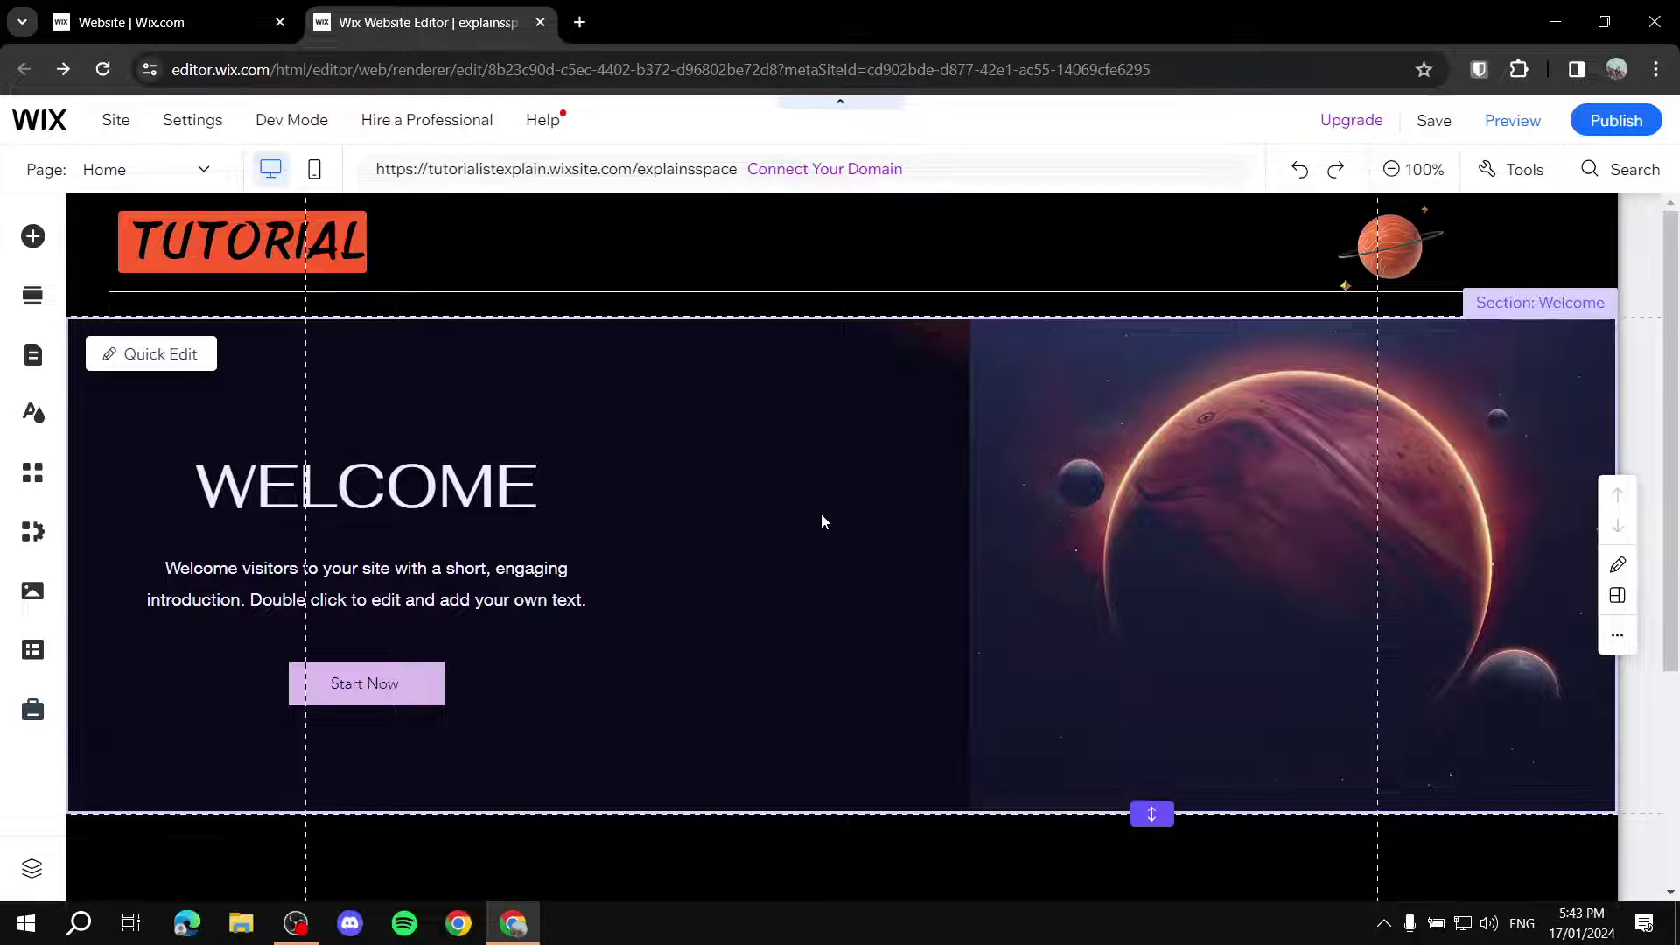
pyautogui.scroll(-4, 820, 523)
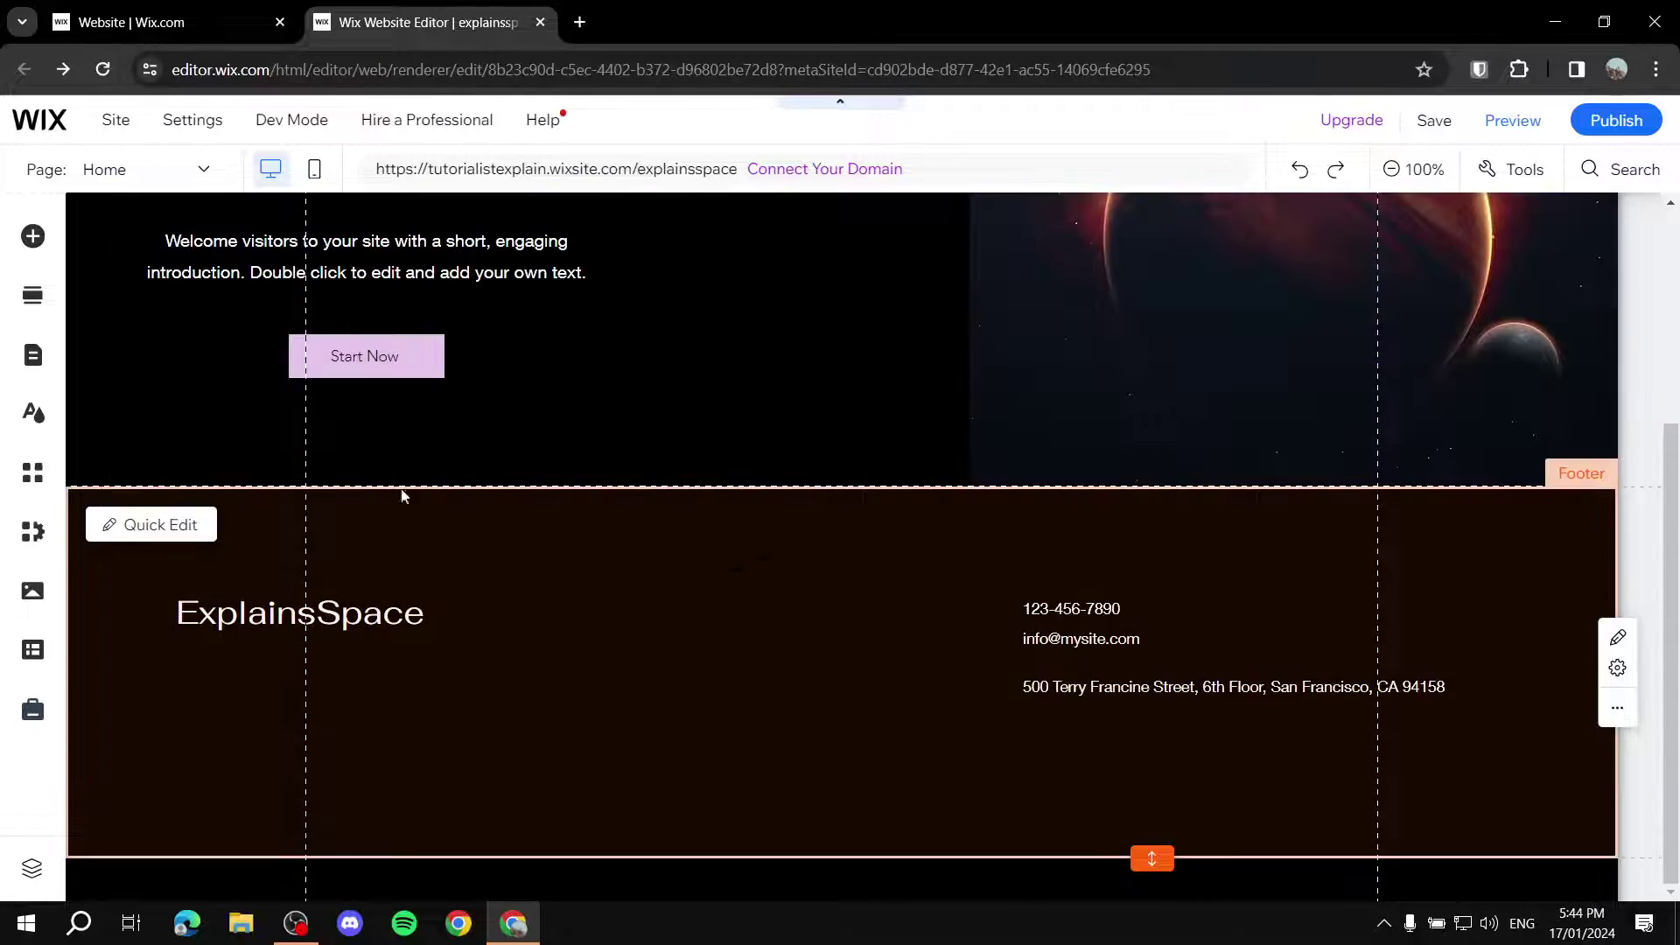
pyautogui.scroll(4, 1004, 668)
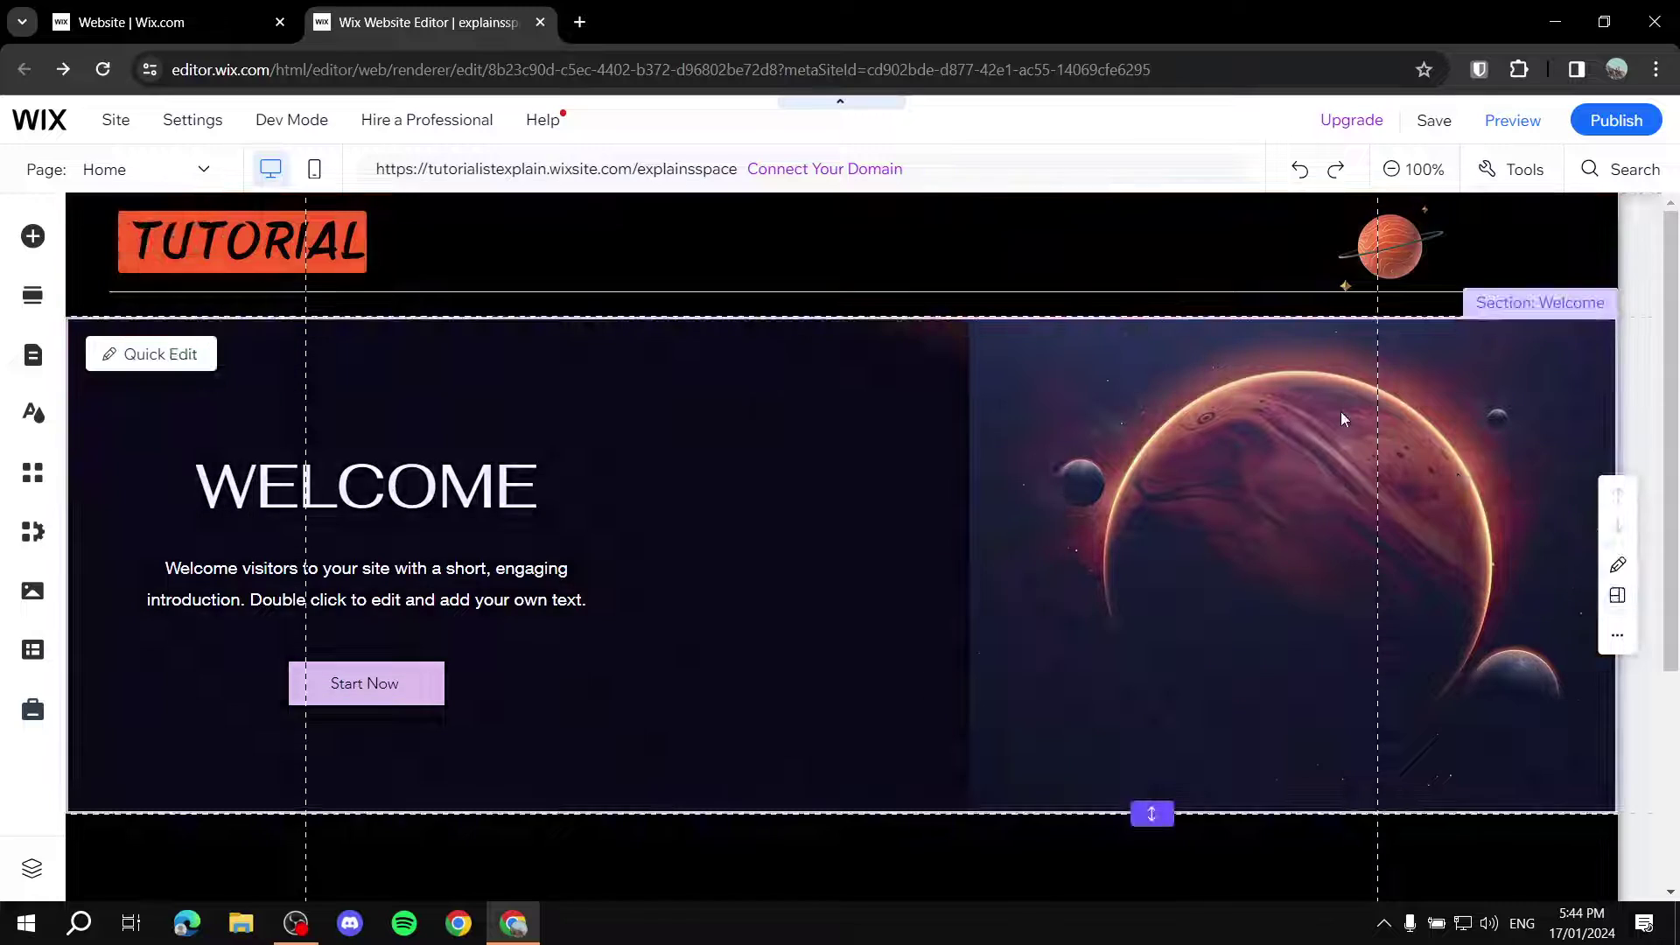
pyautogui.moveTo(1031, 313)
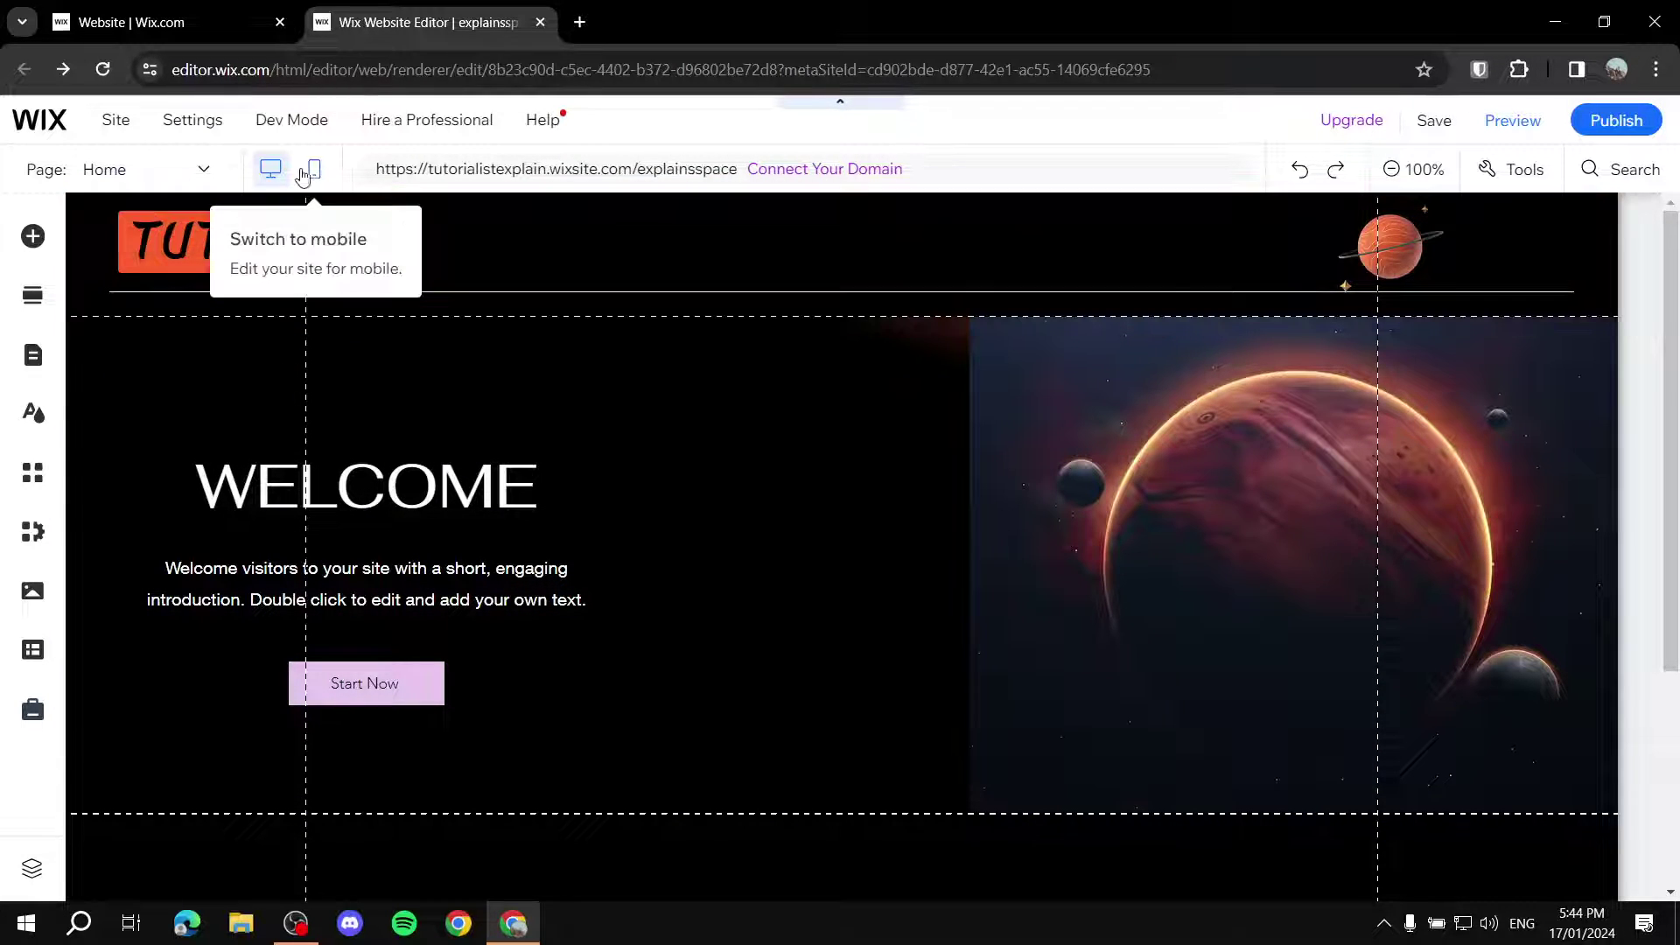
pyautogui.click(304, 175)
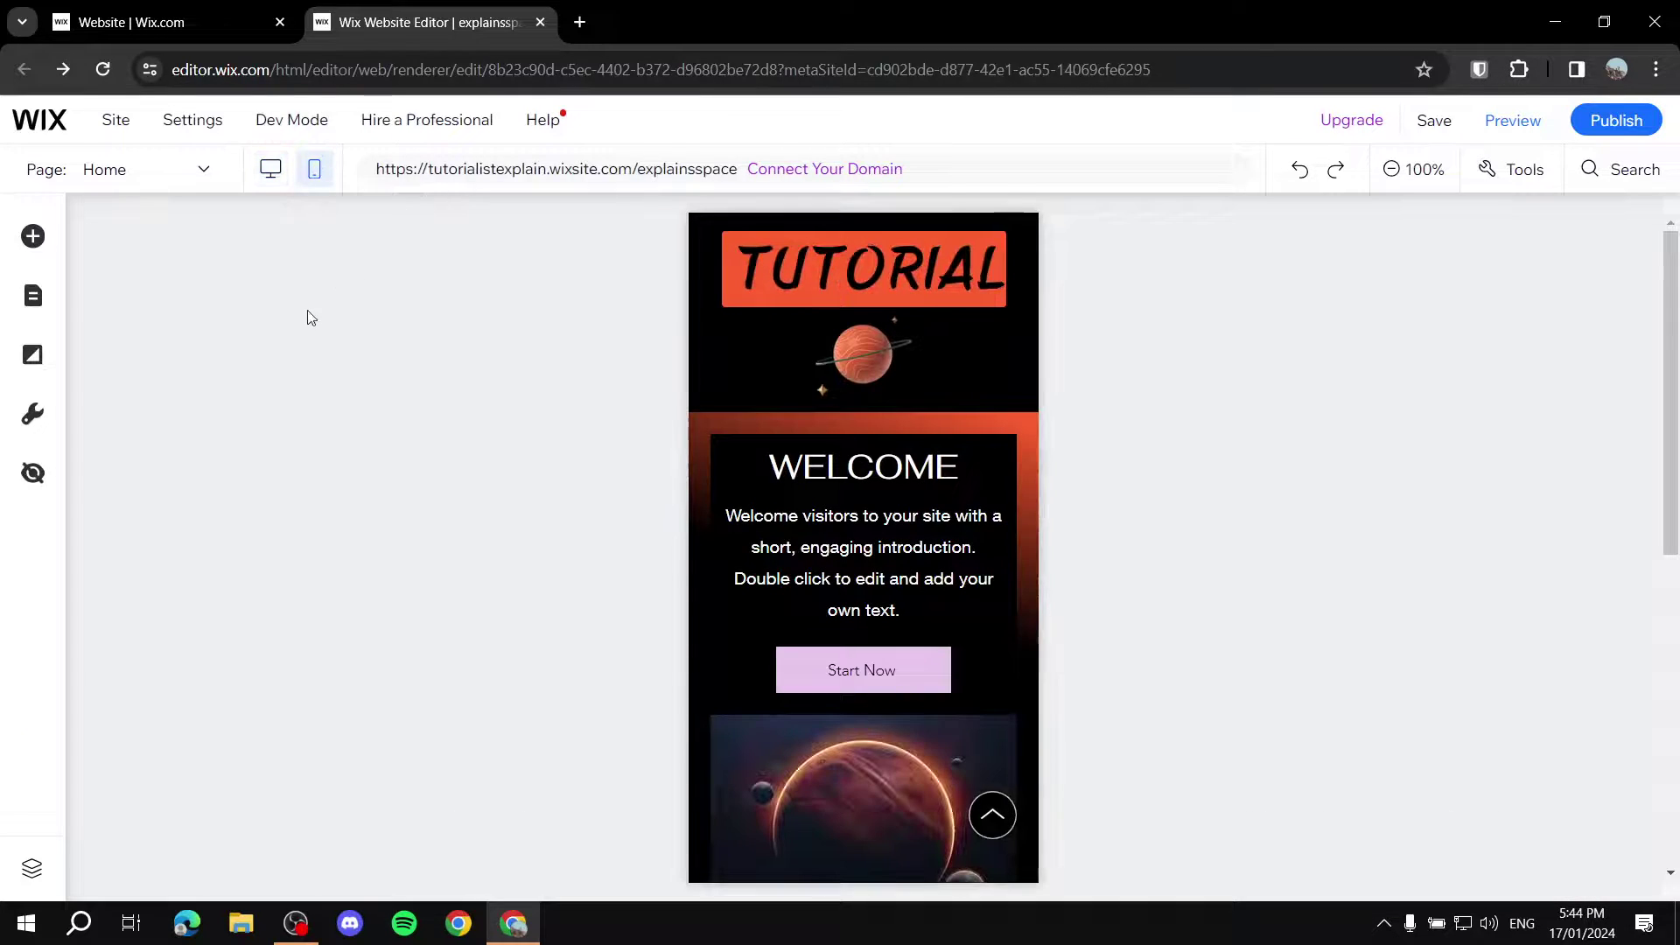
pyautogui.scroll(-6, 966, 452)
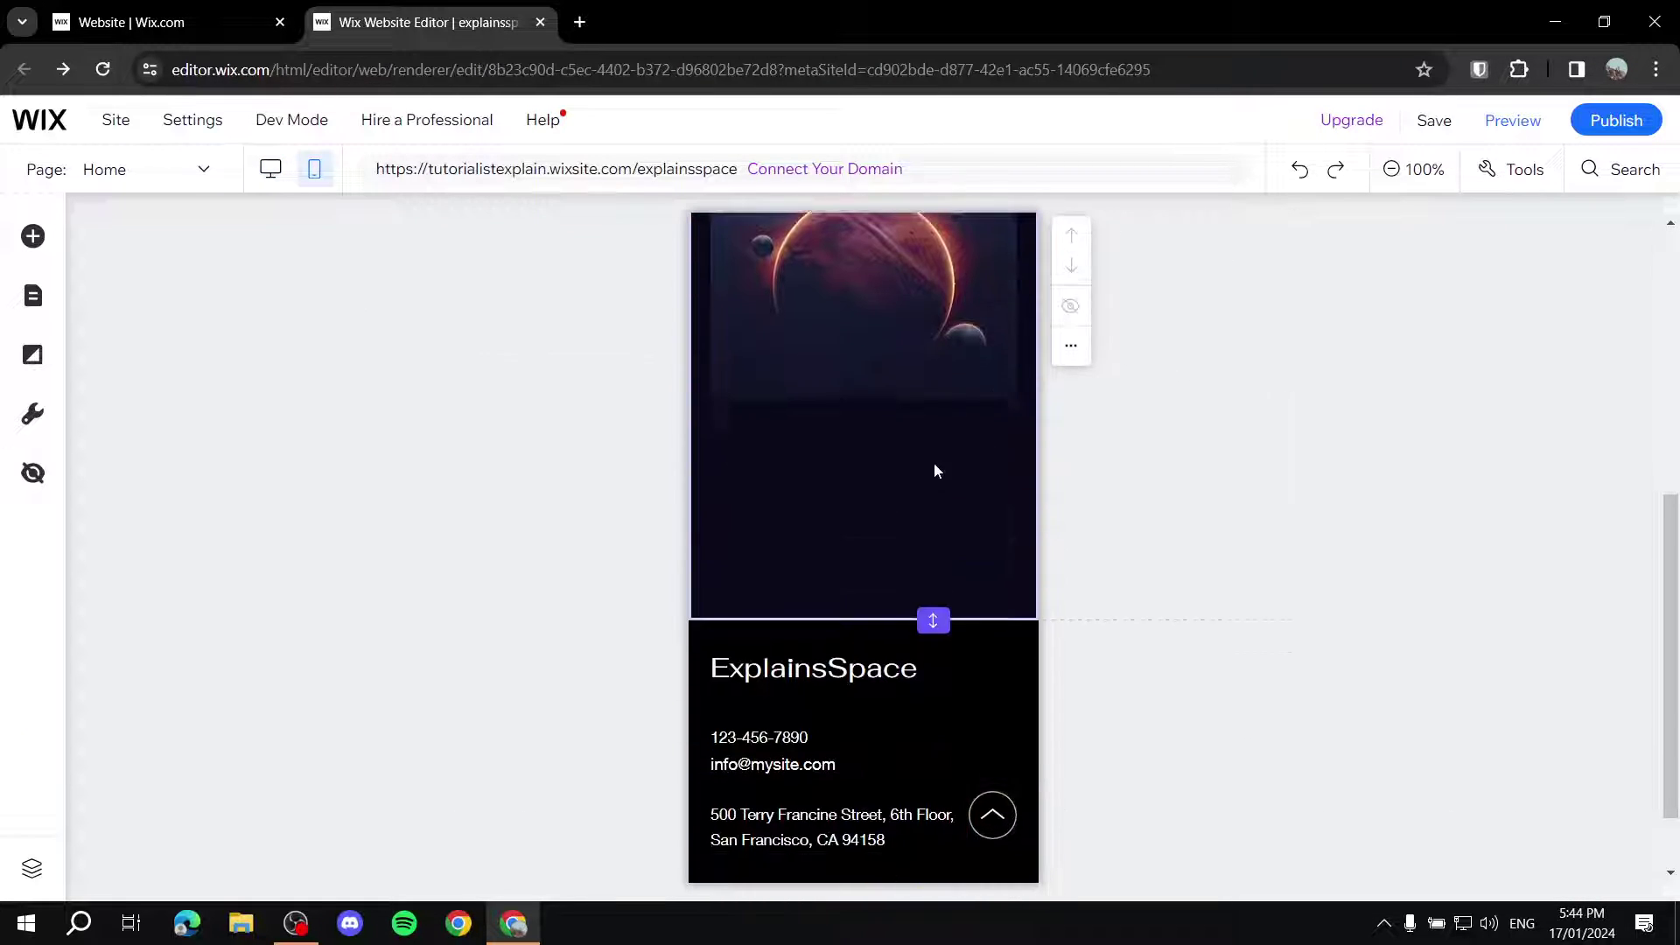
pyautogui.scroll(-1, 936, 348)
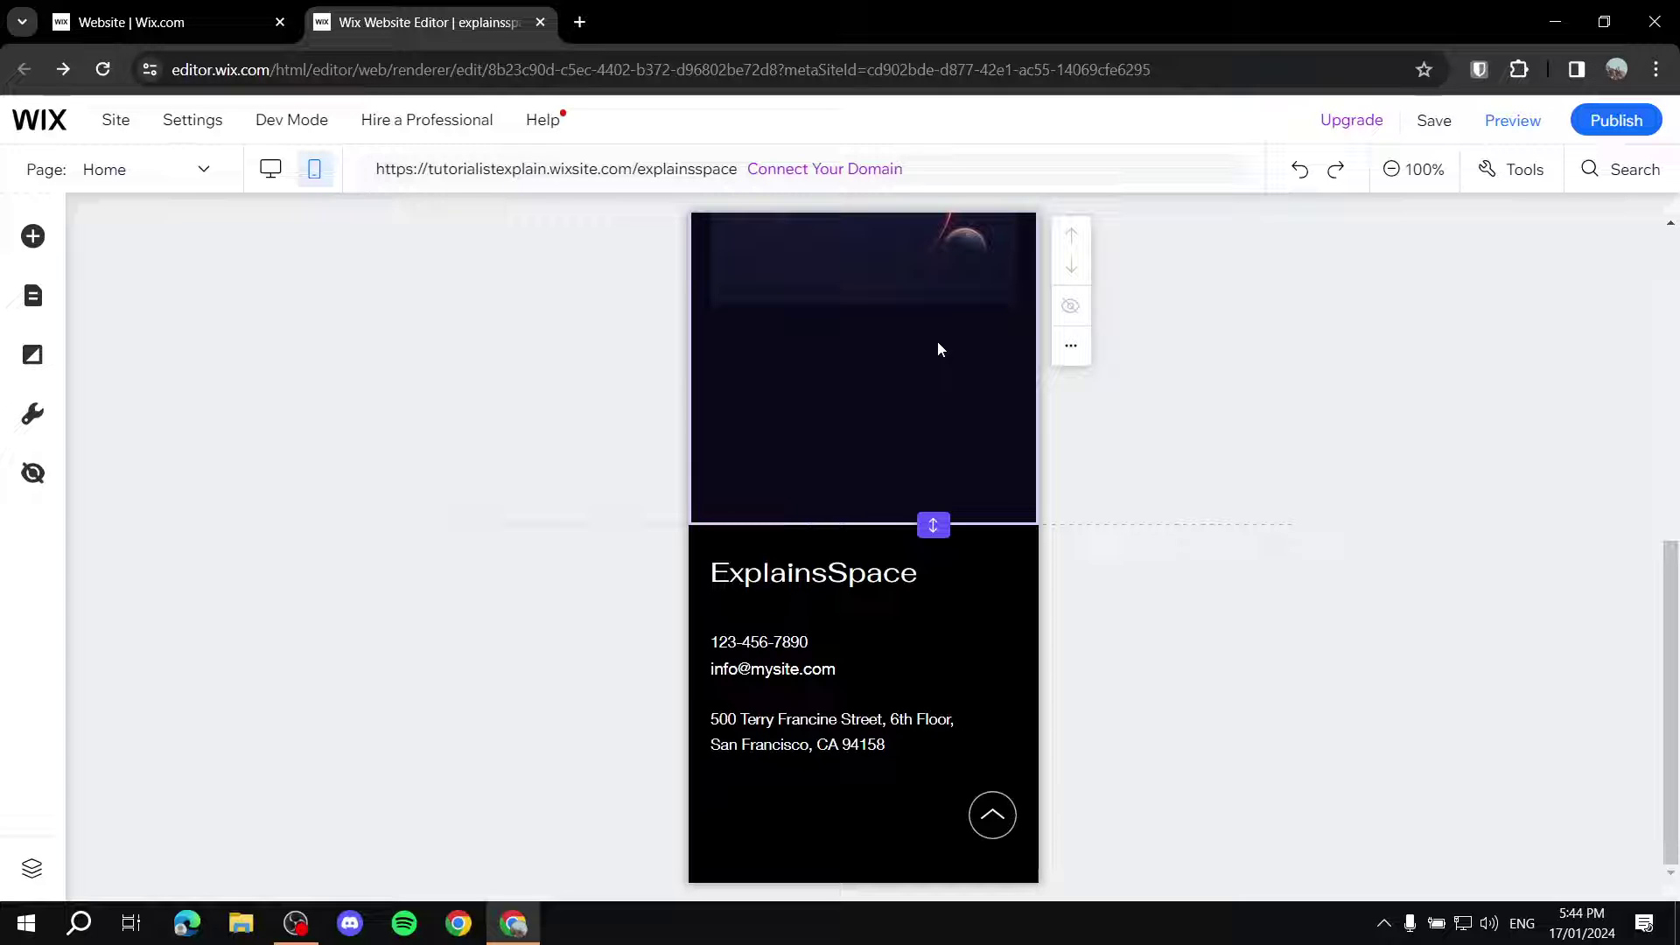
pyautogui.scroll(7, 971, 328)
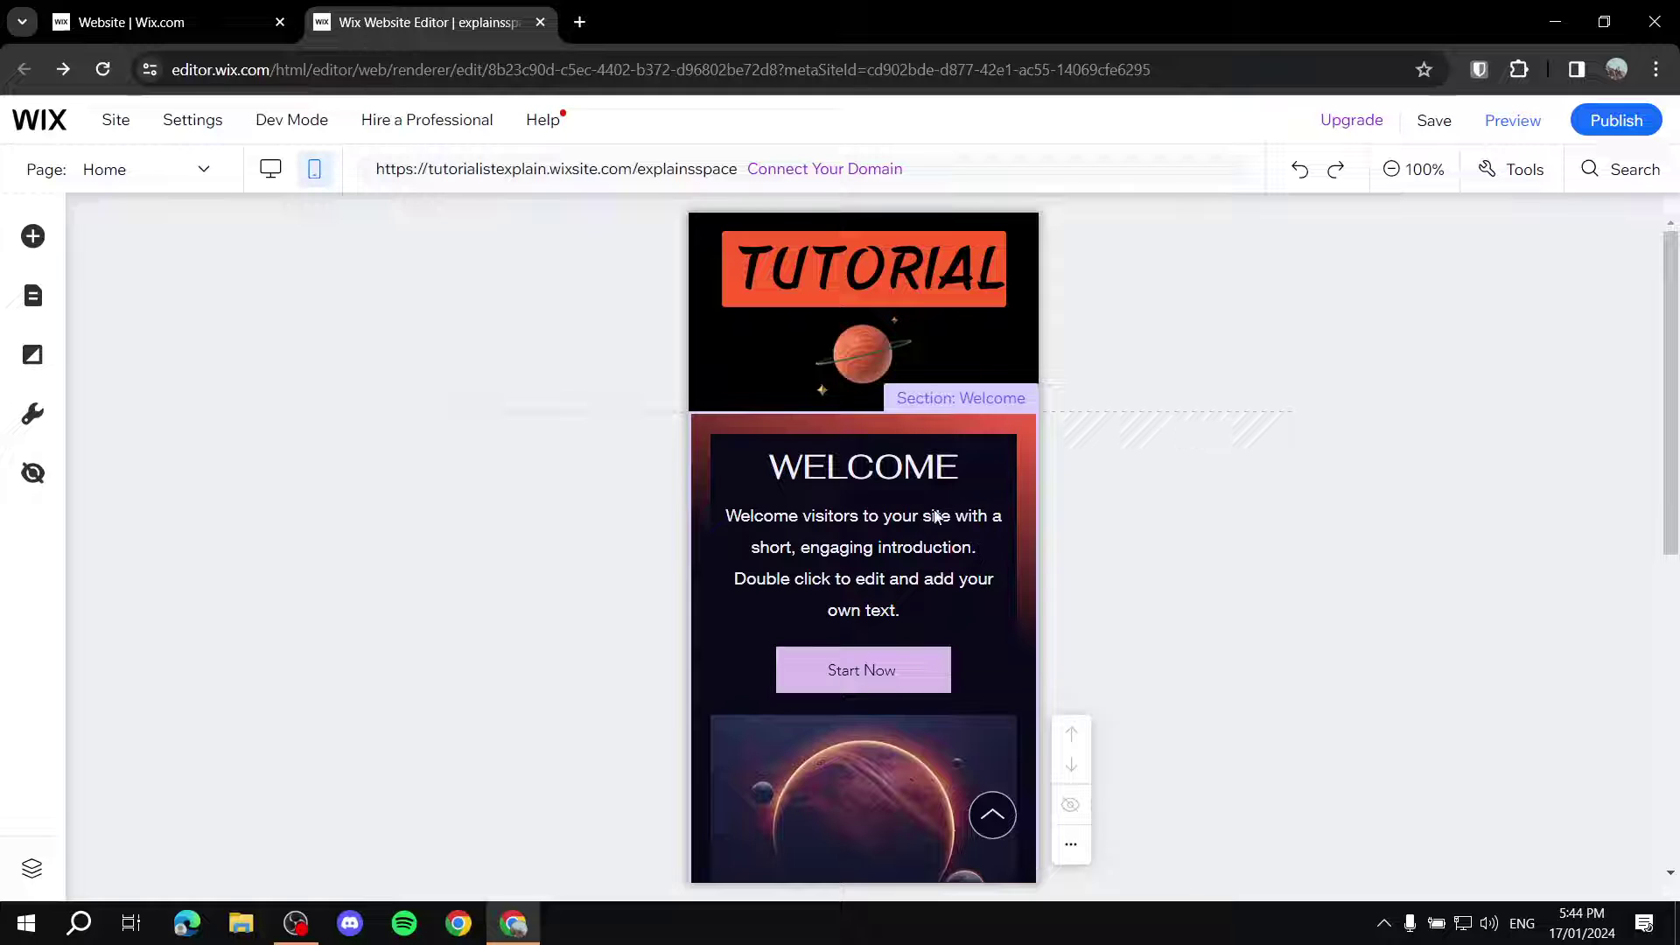
pyautogui.scroll(-6, 954, 604)
pyautogui.scroll(6, 992, 399)
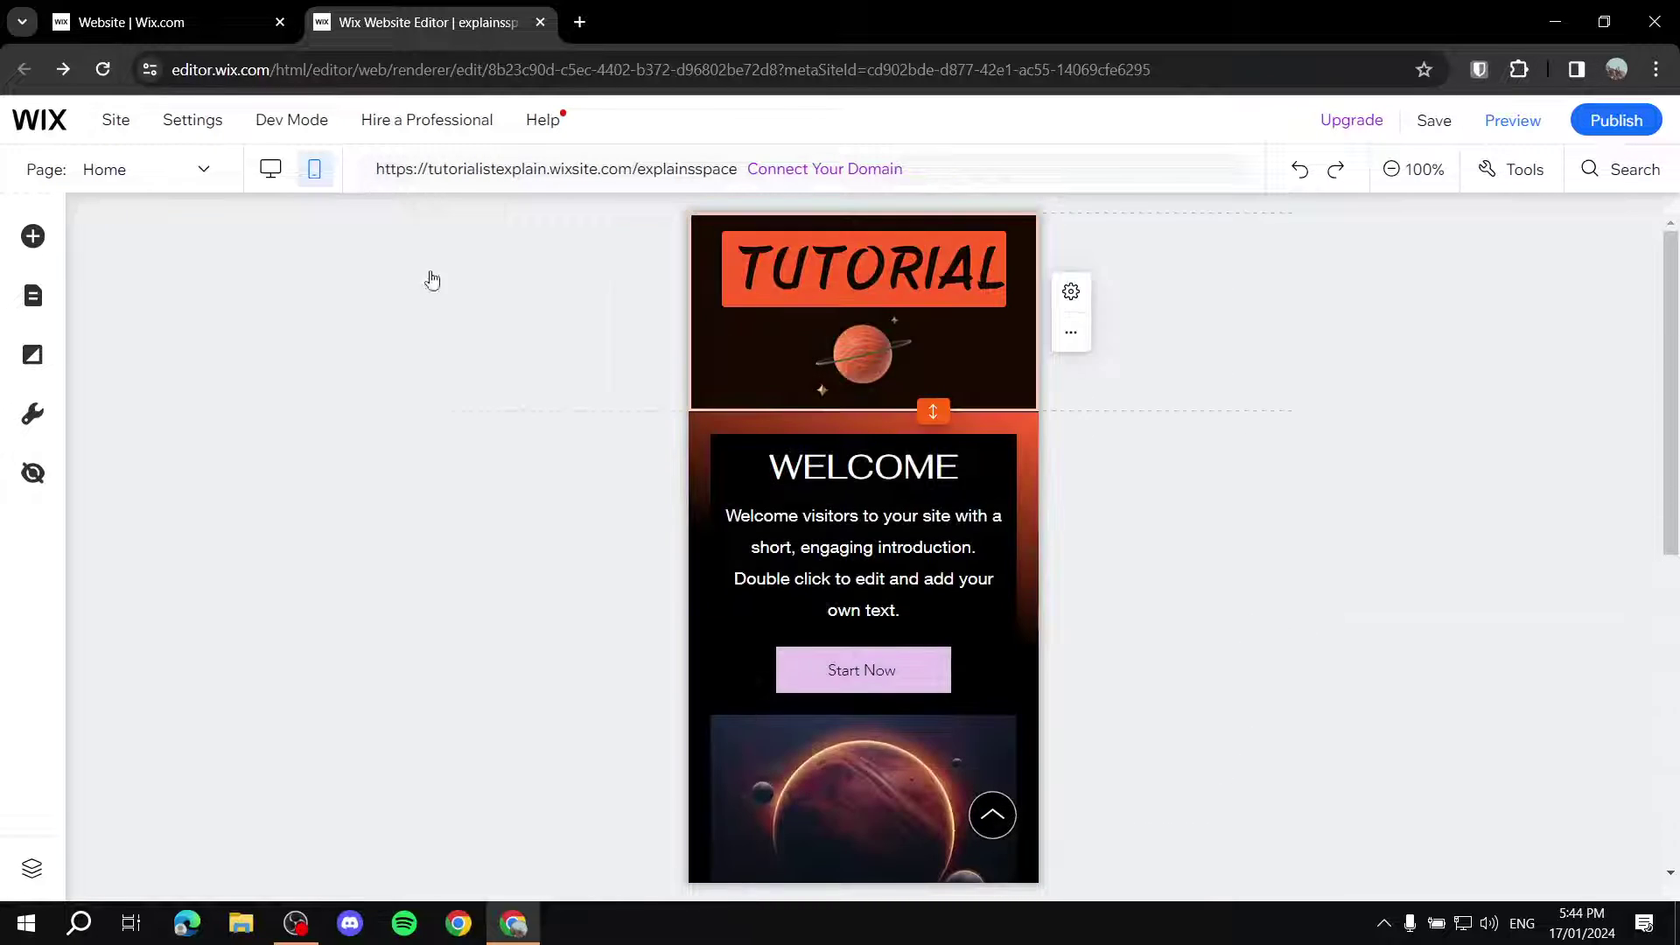
pyautogui.click(272, 169)
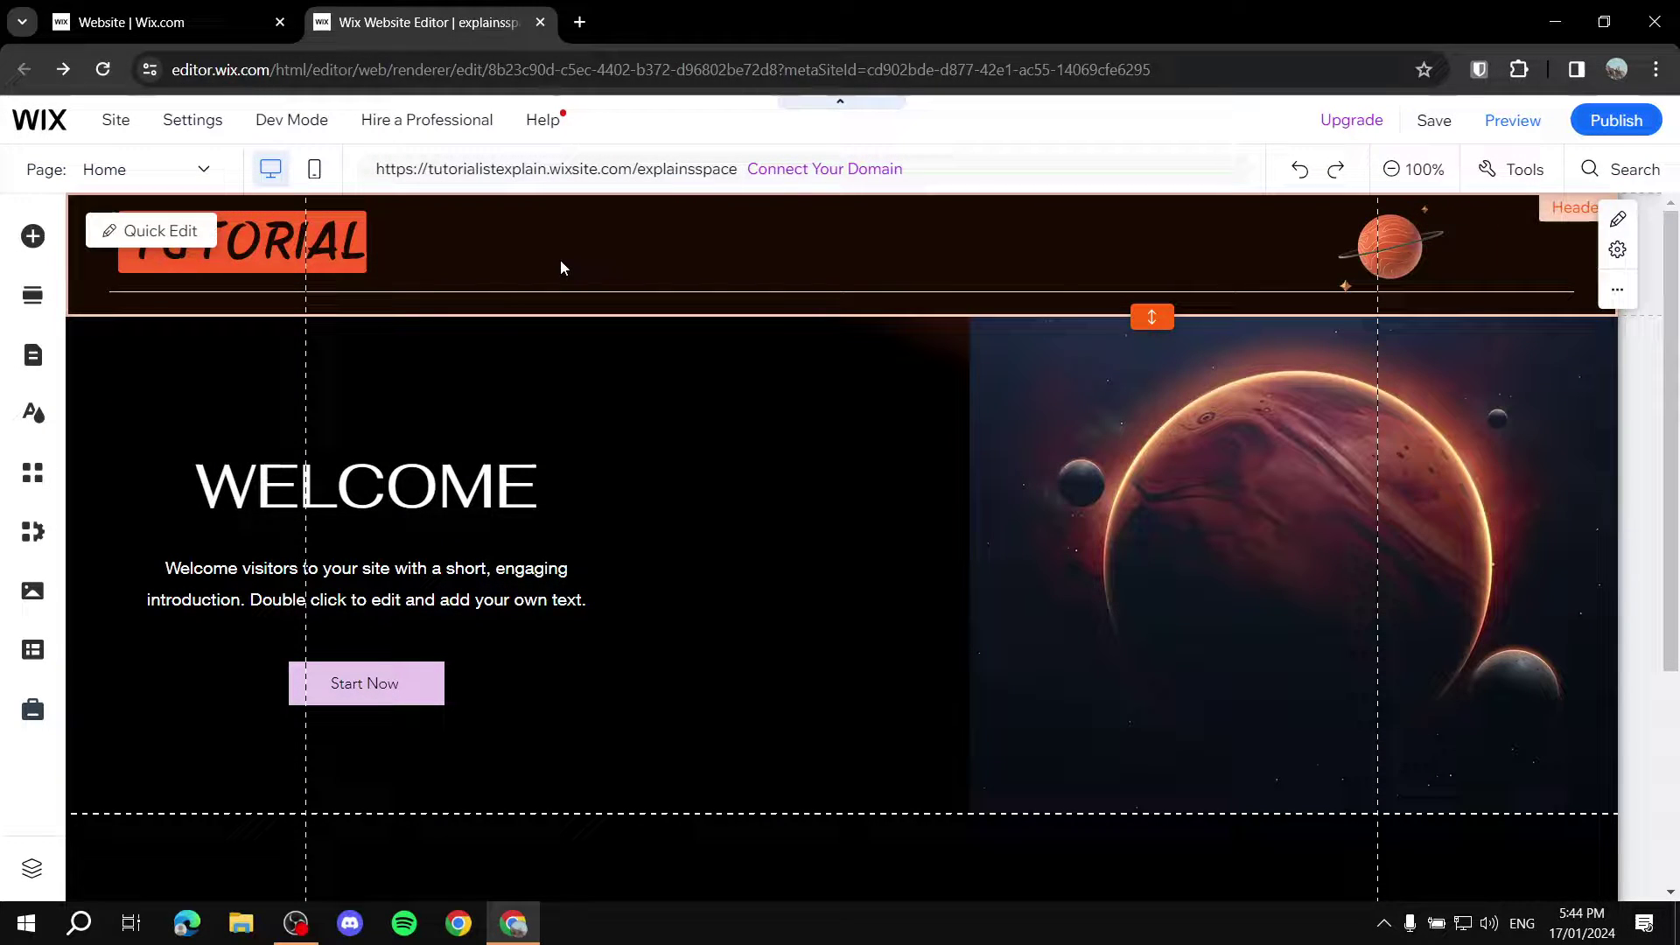
pyautogui.click(316, 172)
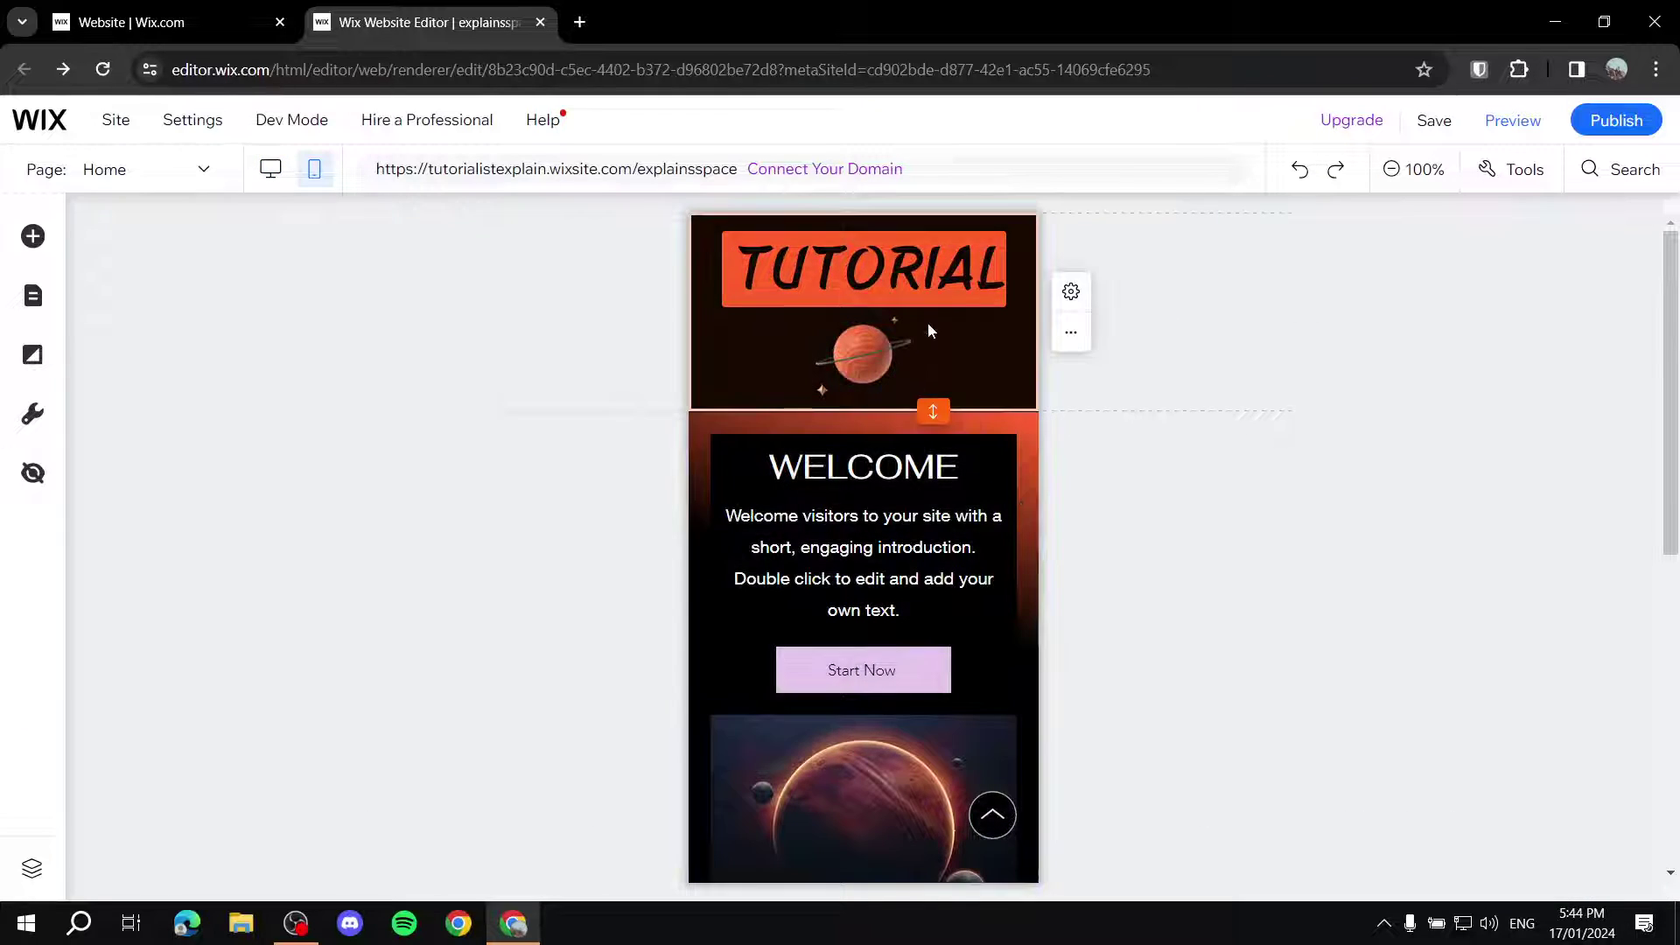
# - Shorten the mobile section above the footer to height 535
pyautogui.scroll(-5, 1005, 453)
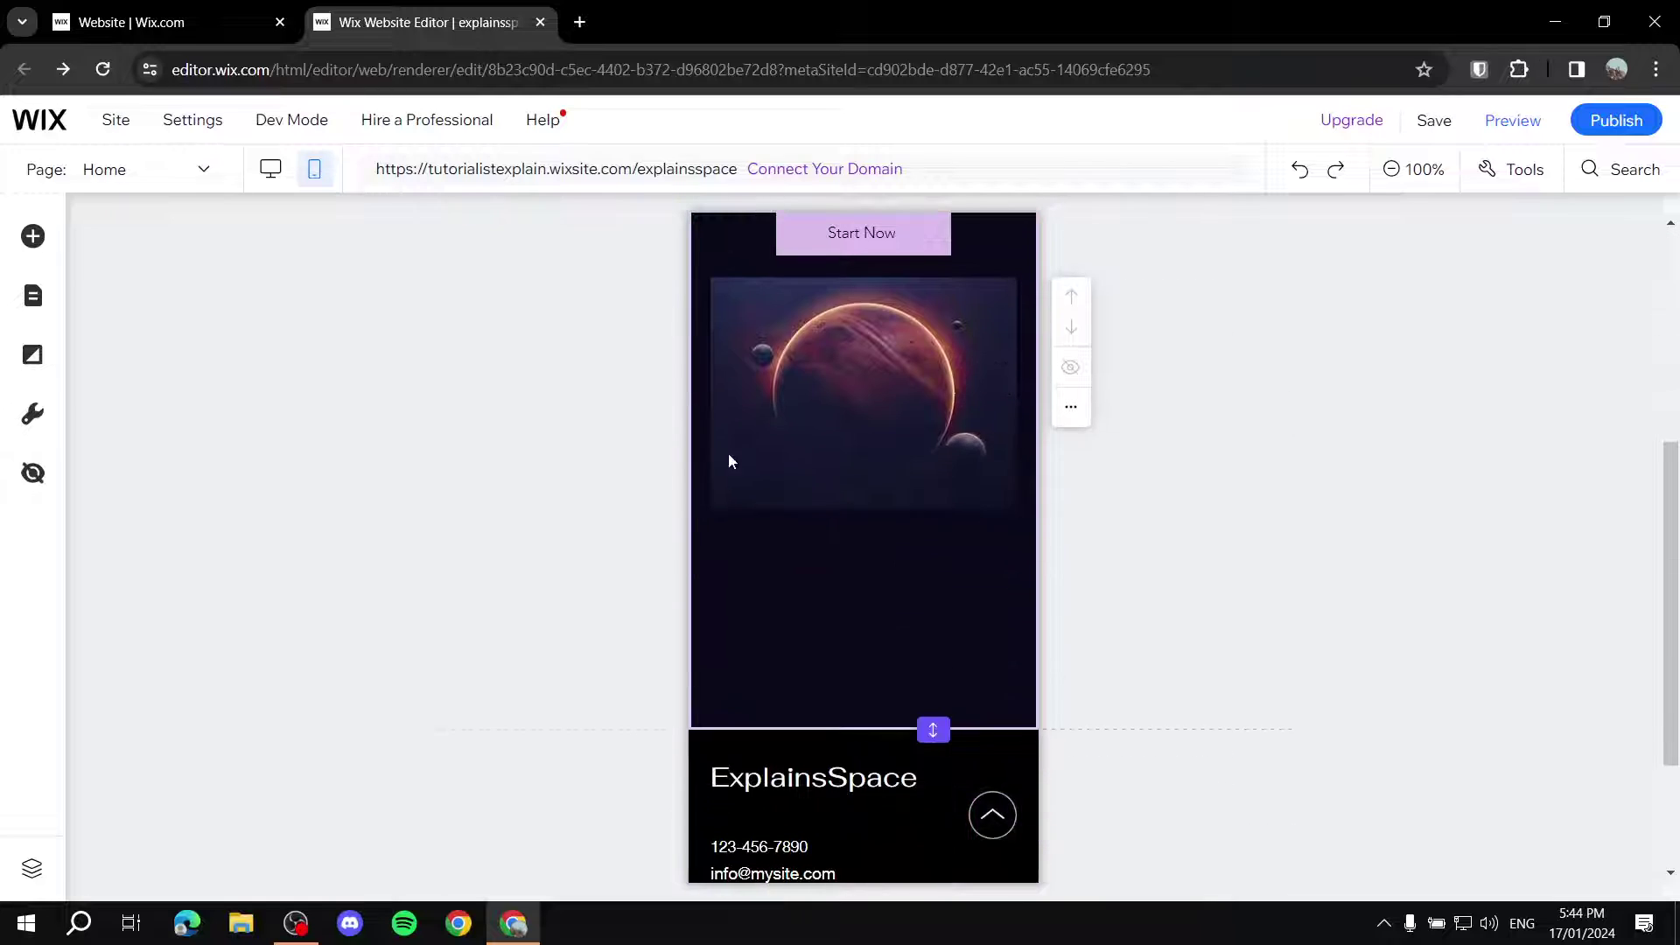
pyautogui.click(962, 691)
pyautogui.moveTo(933, 728); pyautogui.dragTo(931, 593)
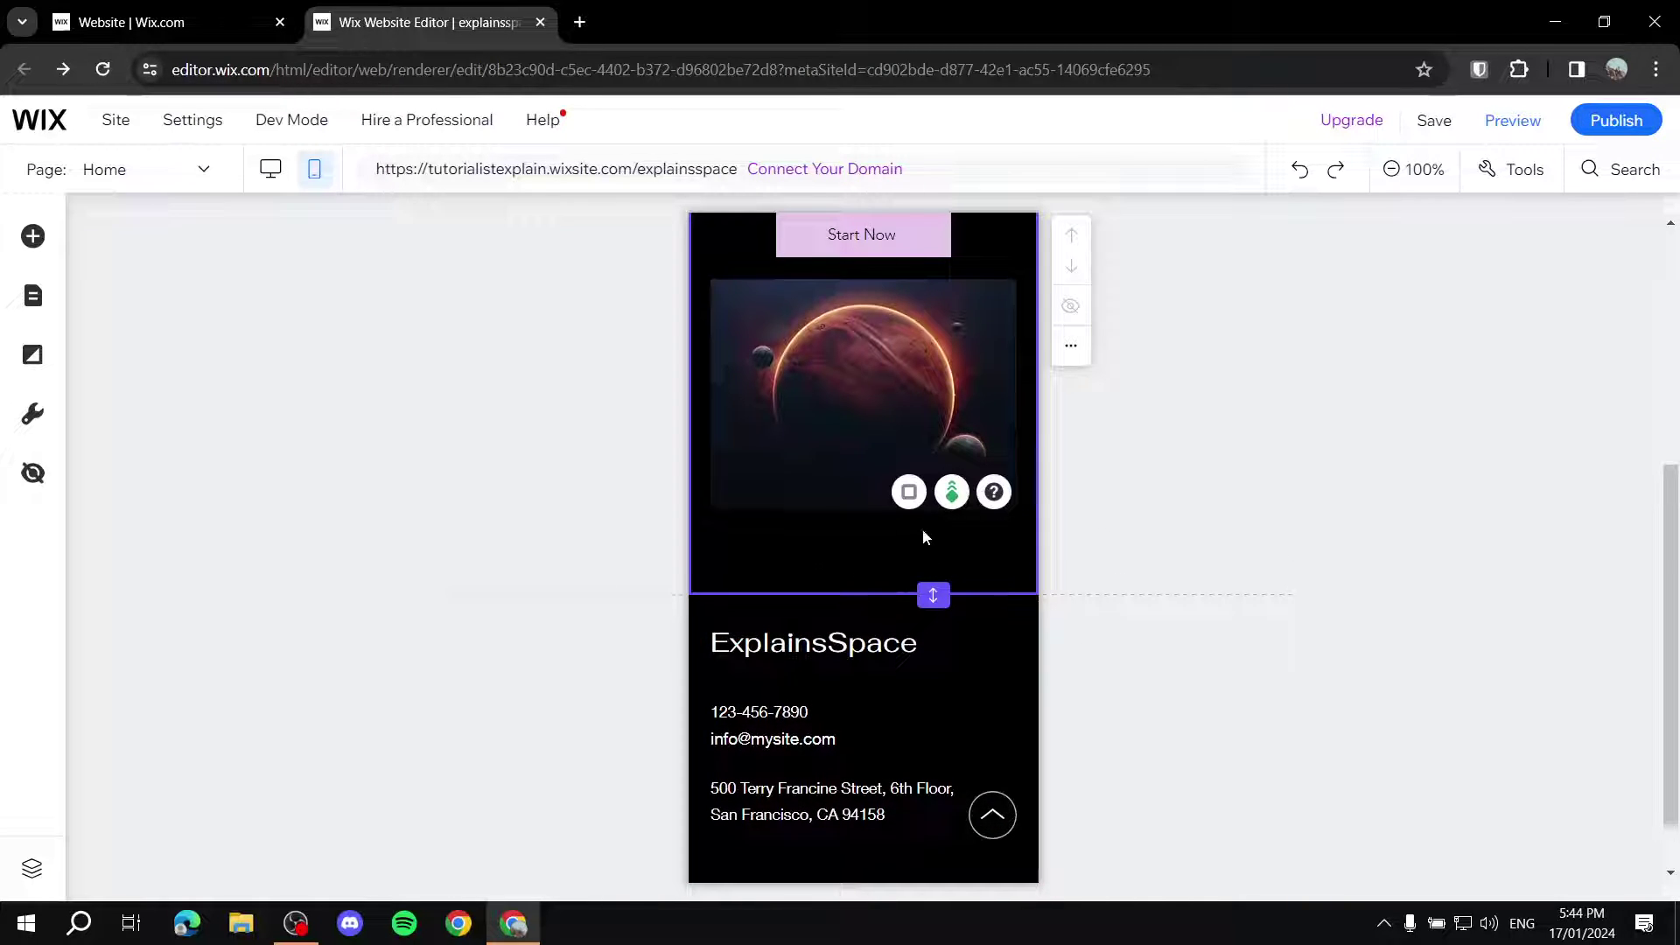
# - Resize the mobile header to roughly 320 × 182, directly above WELCOME
pyautogui.scroll(5, 926, 535)
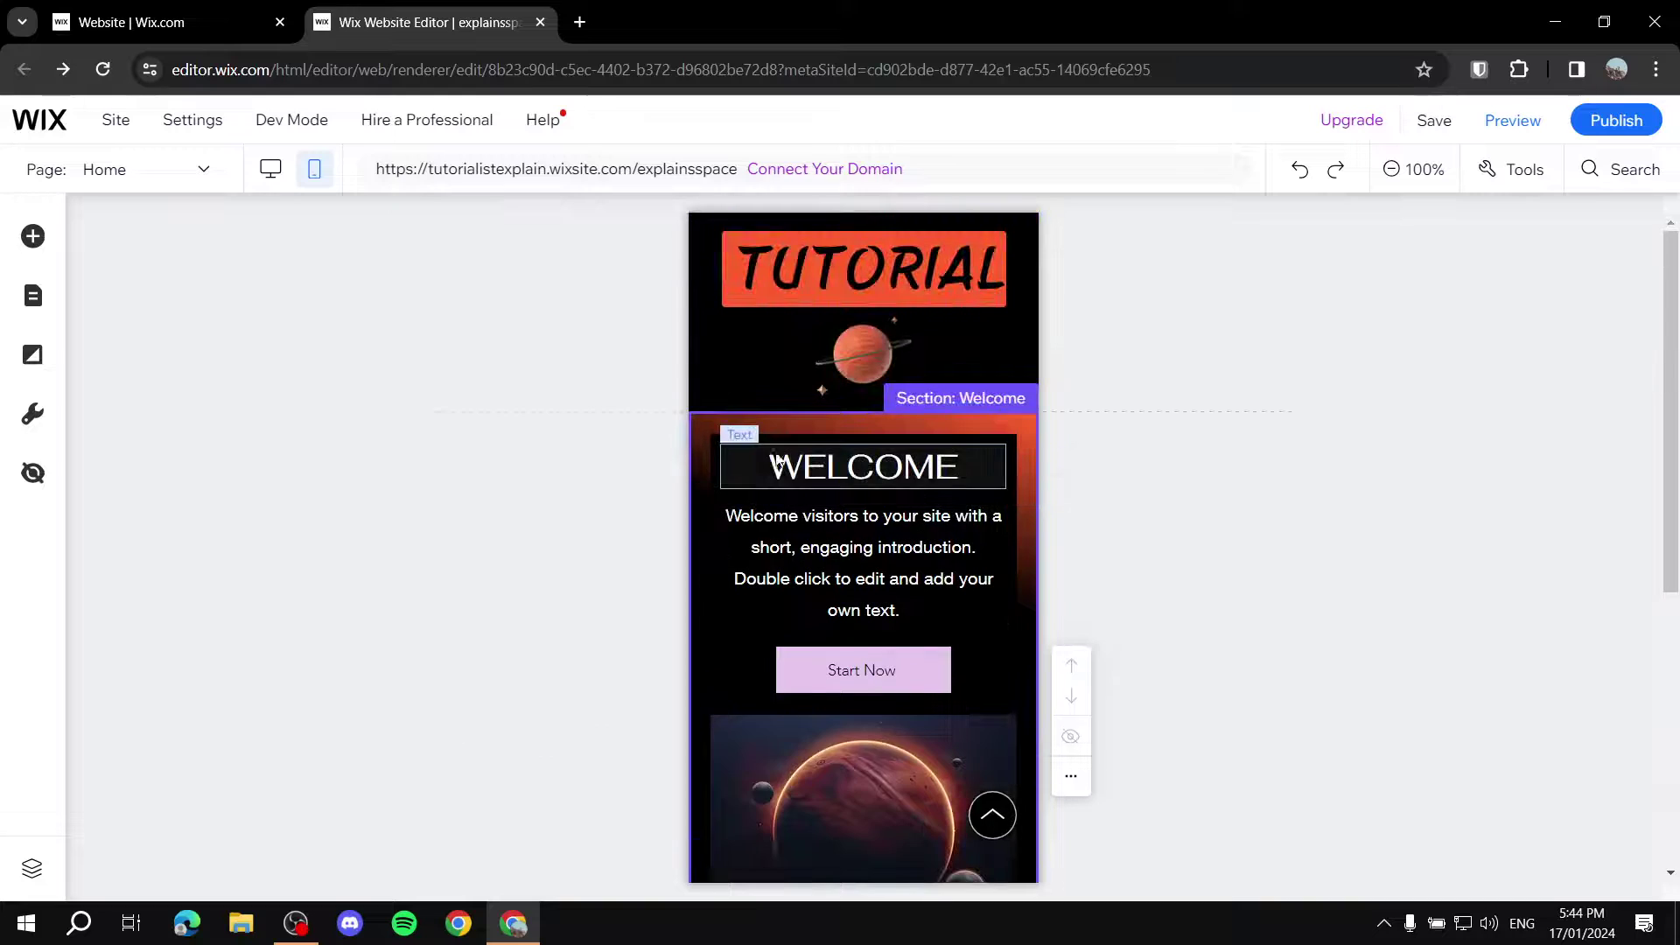
pyautogui.click(929, 408)
pyautogui.moveTo(932, 411)
pyautogui.mouseDown()
pyautogui.moveTo(932, 473)
pyautogui.moveTo(930, 401)
pyautogui.moveTo(930, 443)
pyautogui.moveTo(946, 402)
pyautogui.mouseUp()
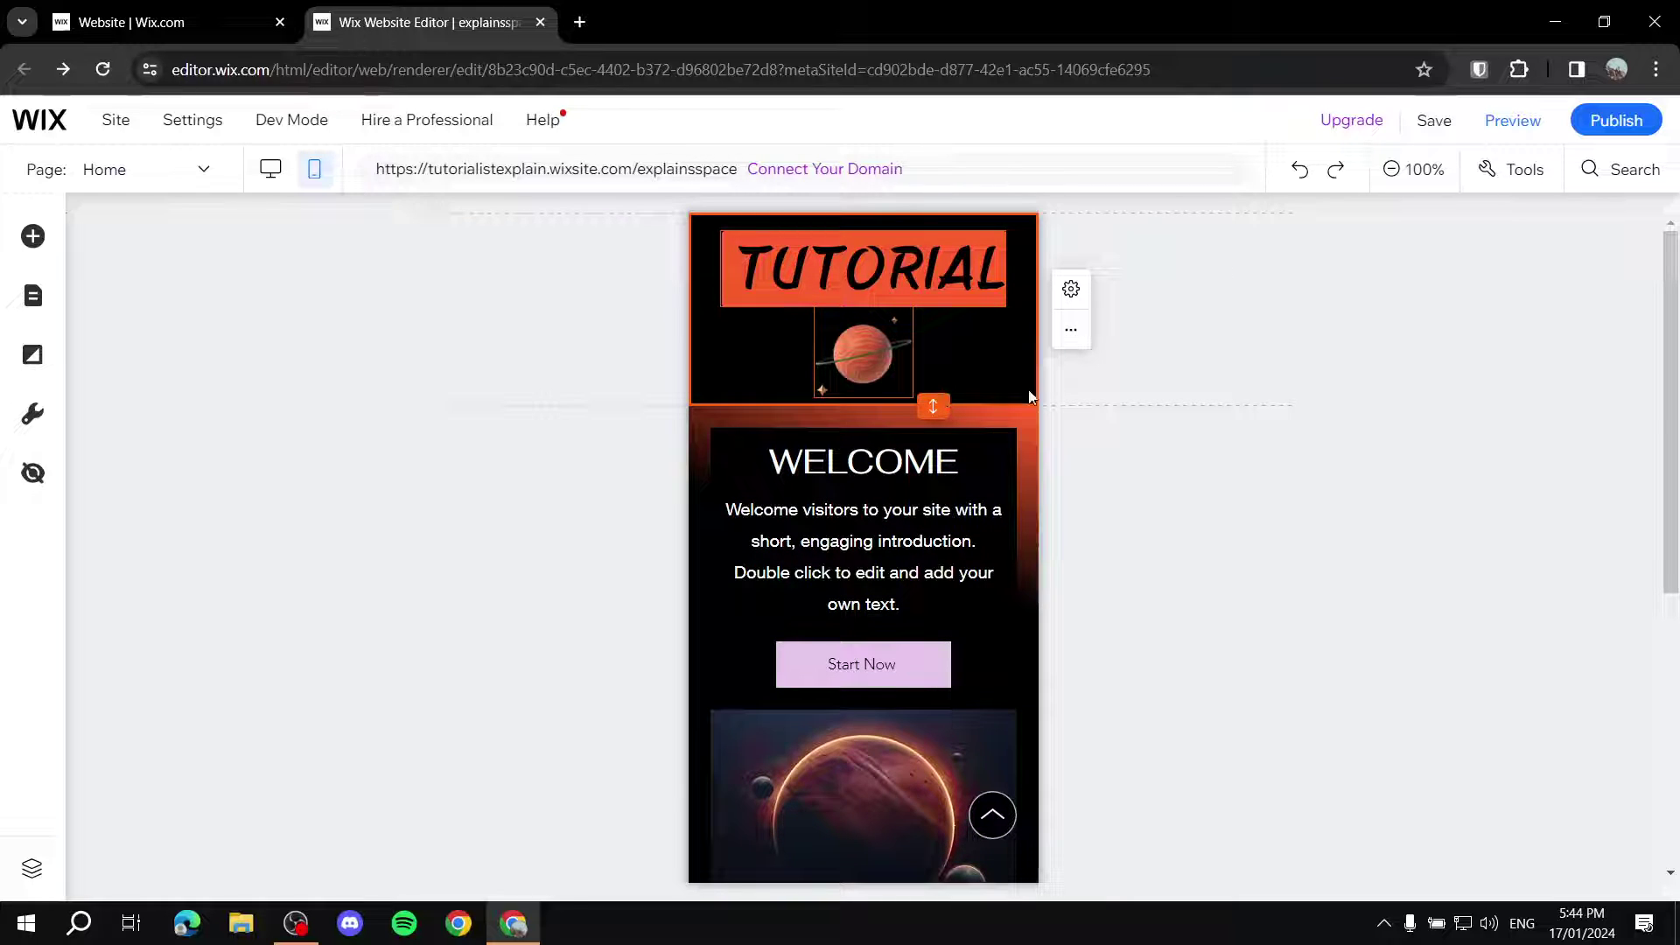
pyautogui.click(1071, 290)
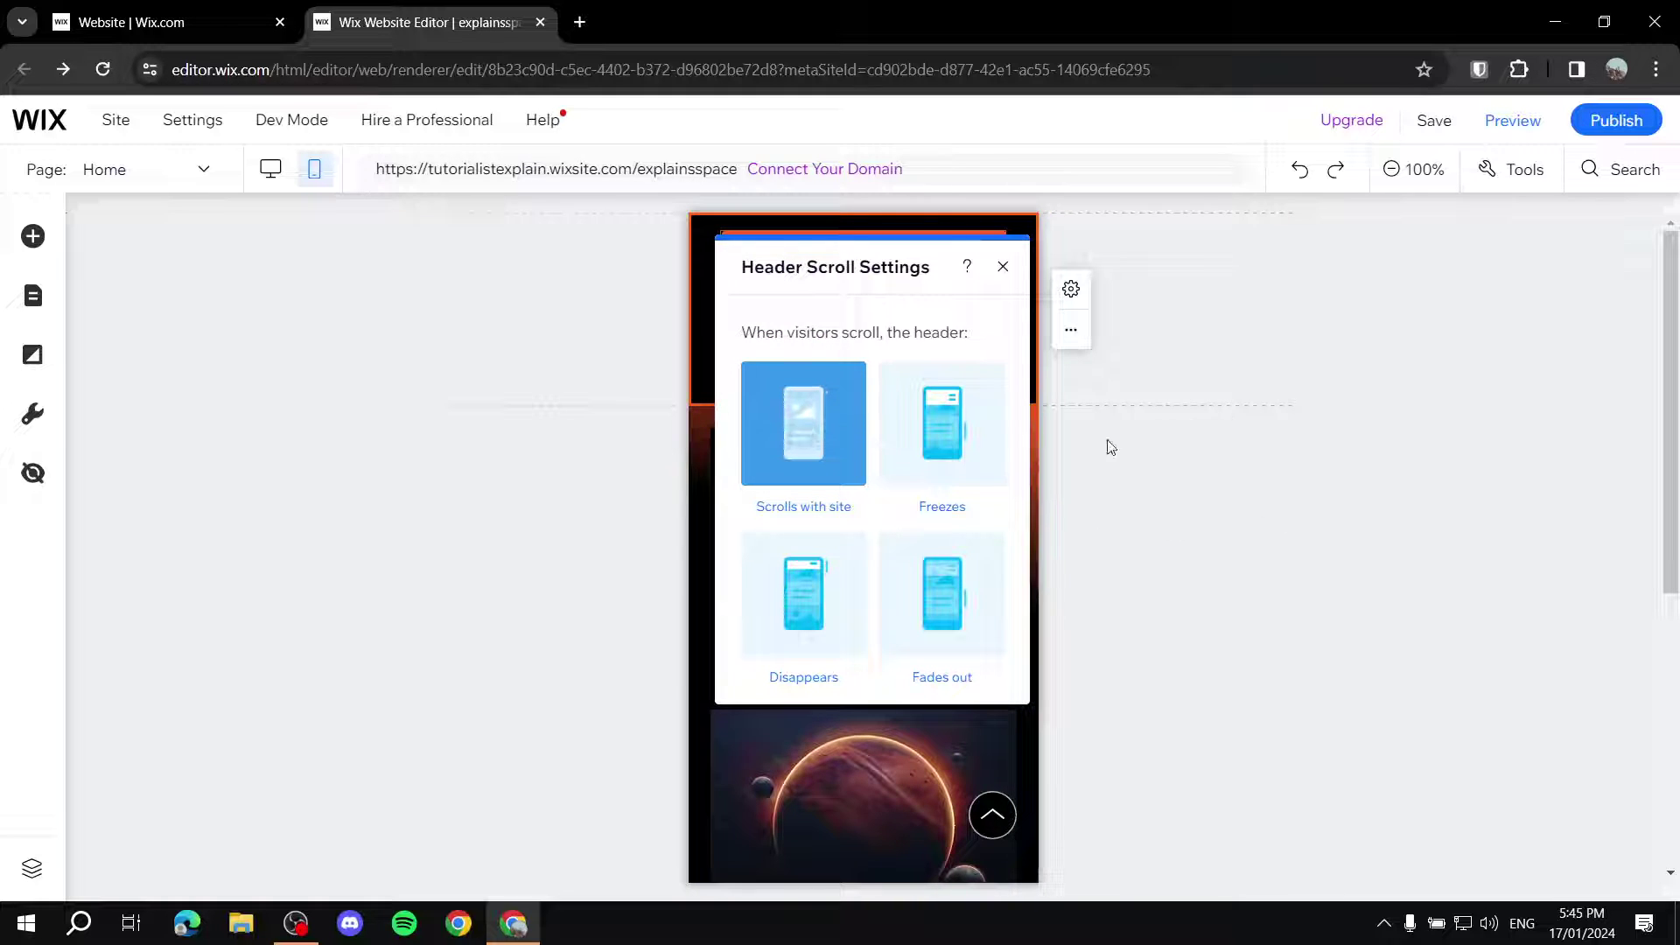
pyautogui.click(943, 473)
pyautogui.click(894, 604)
pyautogui.click(813, 614)
pyautogui.click(806, 464)
pyautogui.click(1003, 266)
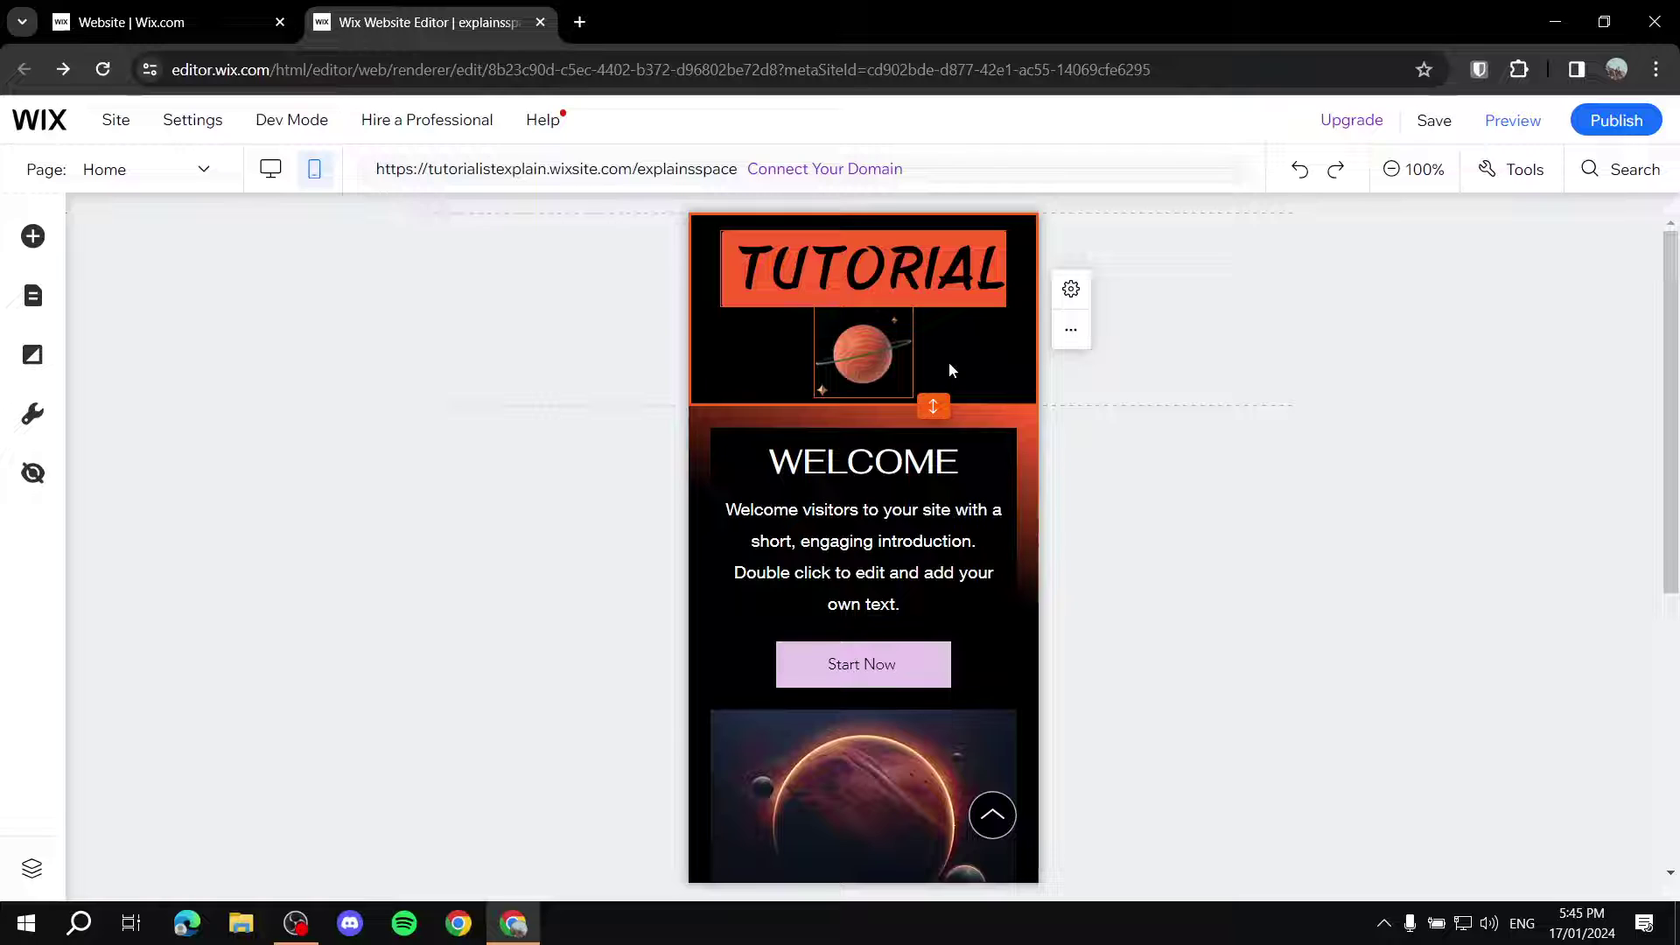
pyautogui.scroll(-1, 957, 368)
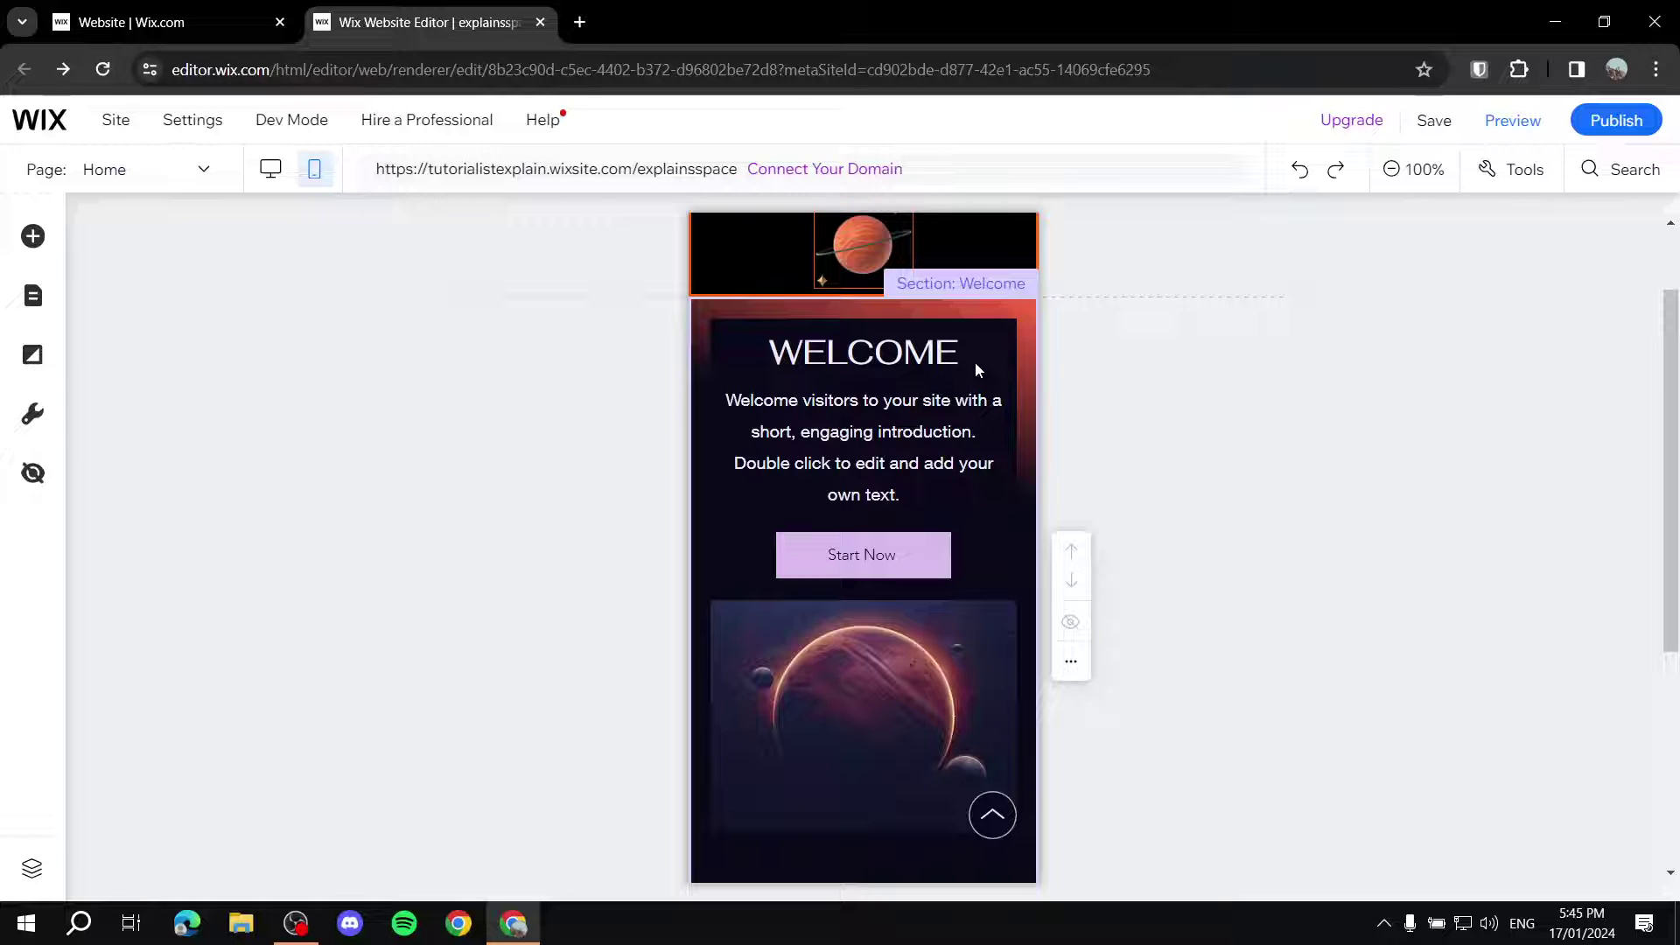
# - Move the box holding the WELCOME text and Start Now button slightly upward
pyautogui.scroll(-2, 1006, 459)
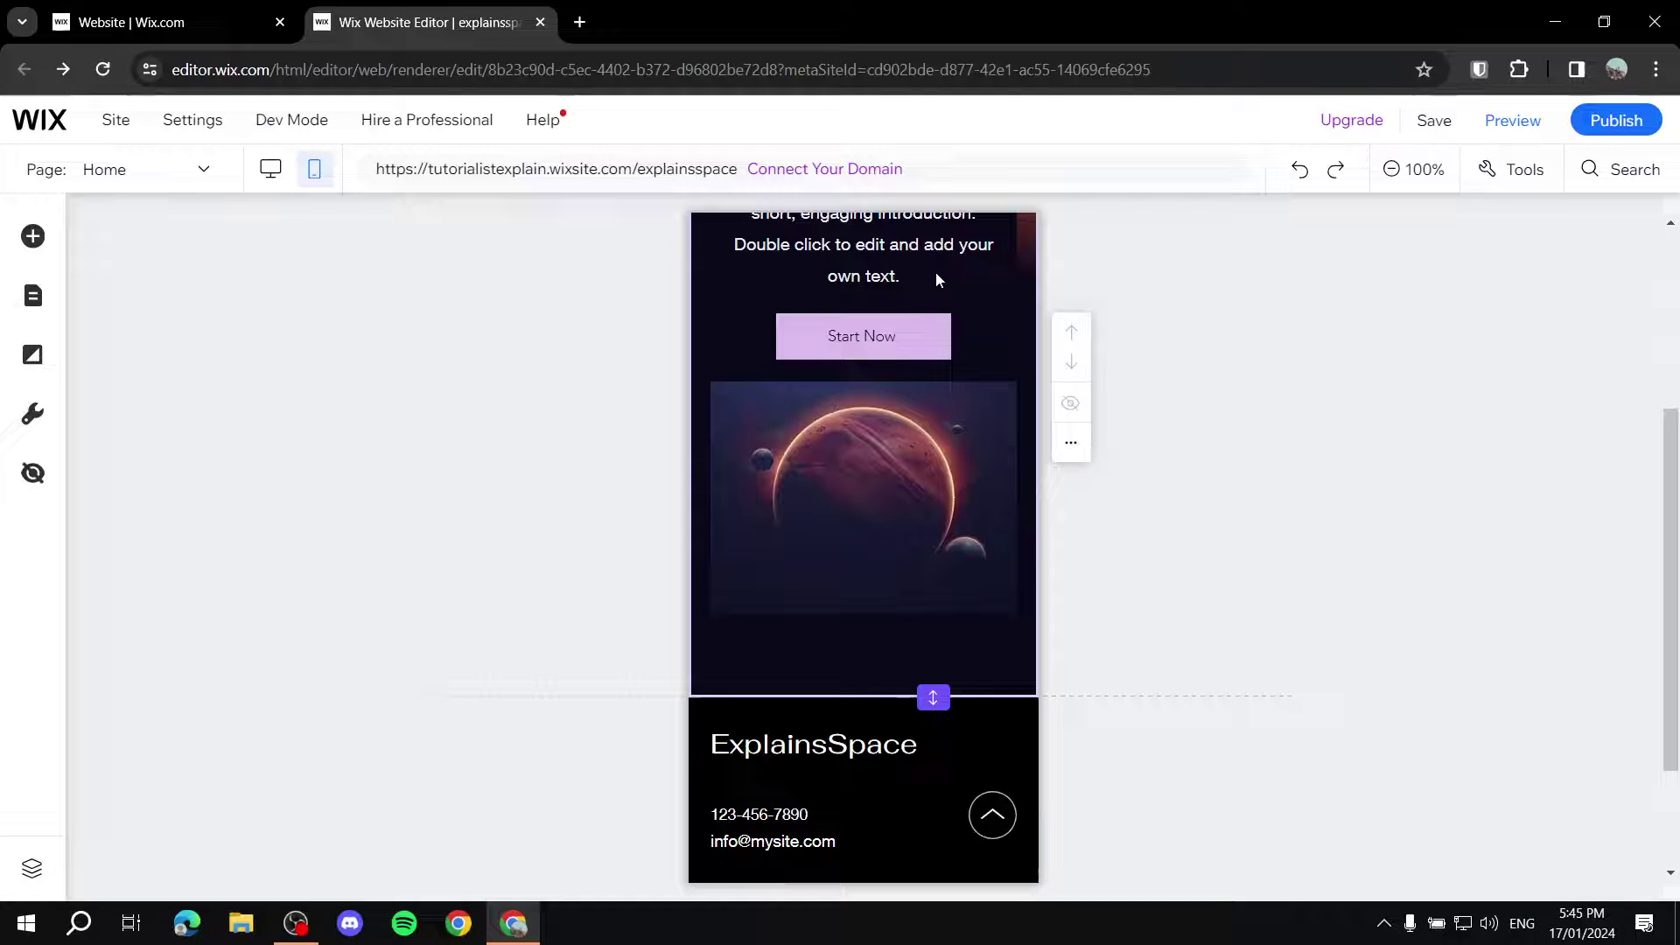
pyautogui.scroll(2, 936, 278)
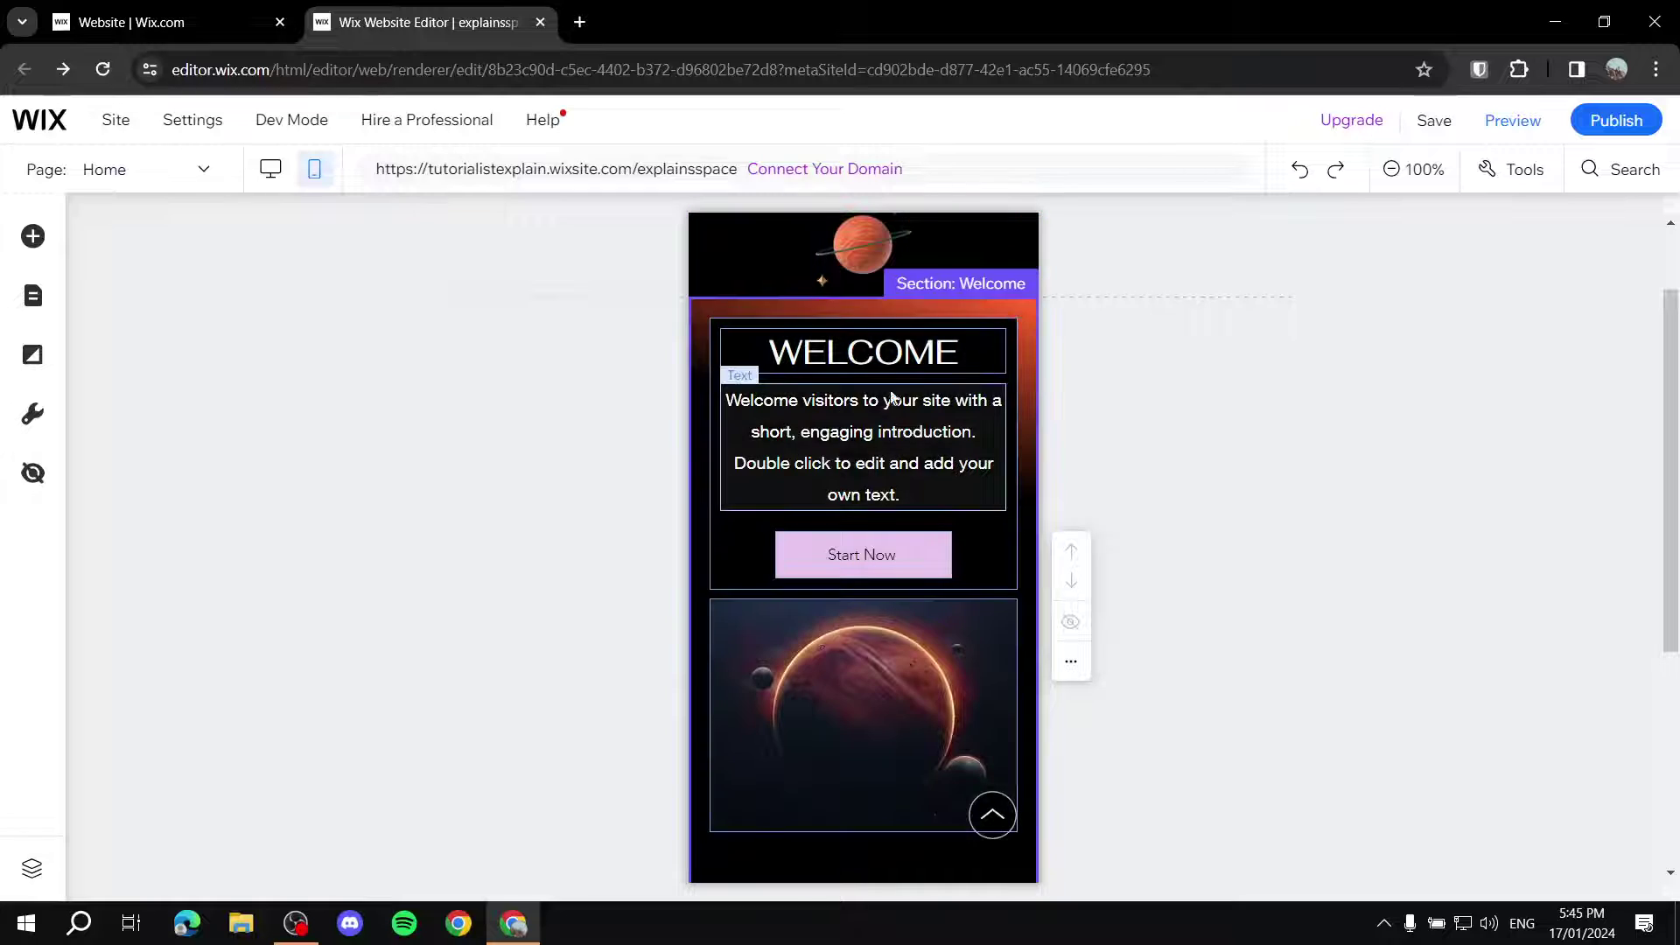
pyautogui.click(1006, 581)
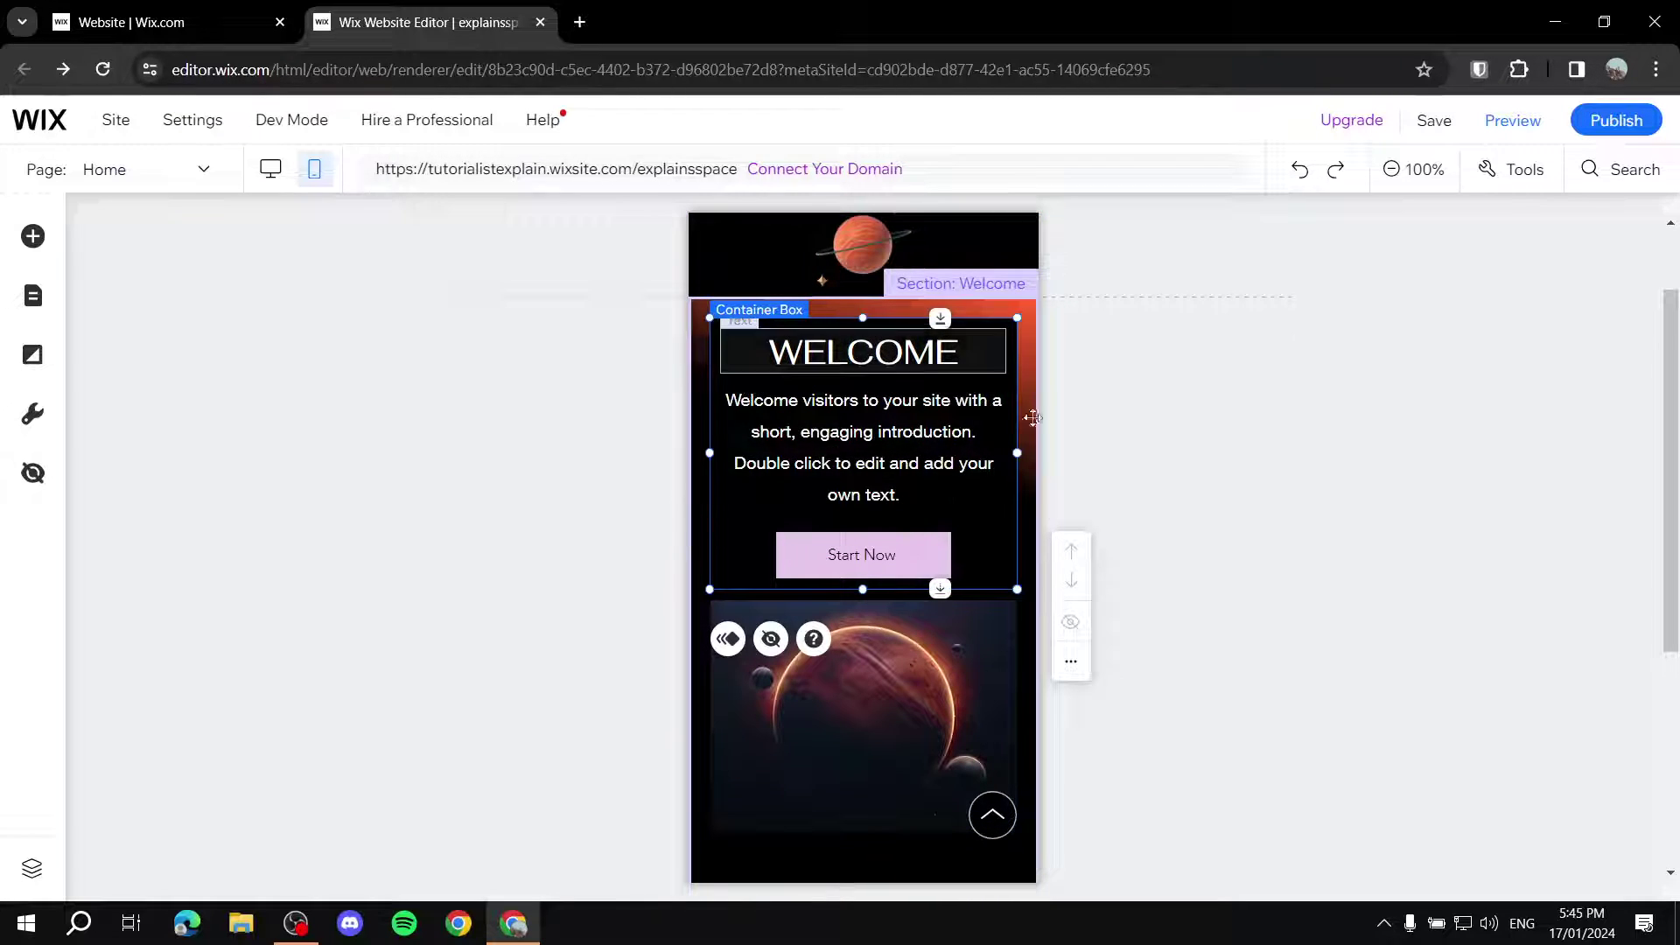
pyautogui.moveTo(995, 559)
pyautogui.mouseDown()
pyautogui.moveTo(780, 529)
pyautogui.moveTo(633, 552)
pyautogui.moveTo(698, 521)
pyautogui.moveTo(770, 550)
pyautogui.moveTo(907, 521)
pyautogui.moveTo(881, 555)
pyautogui.moveTo(992, 543)
pyautogui.mouseUp()
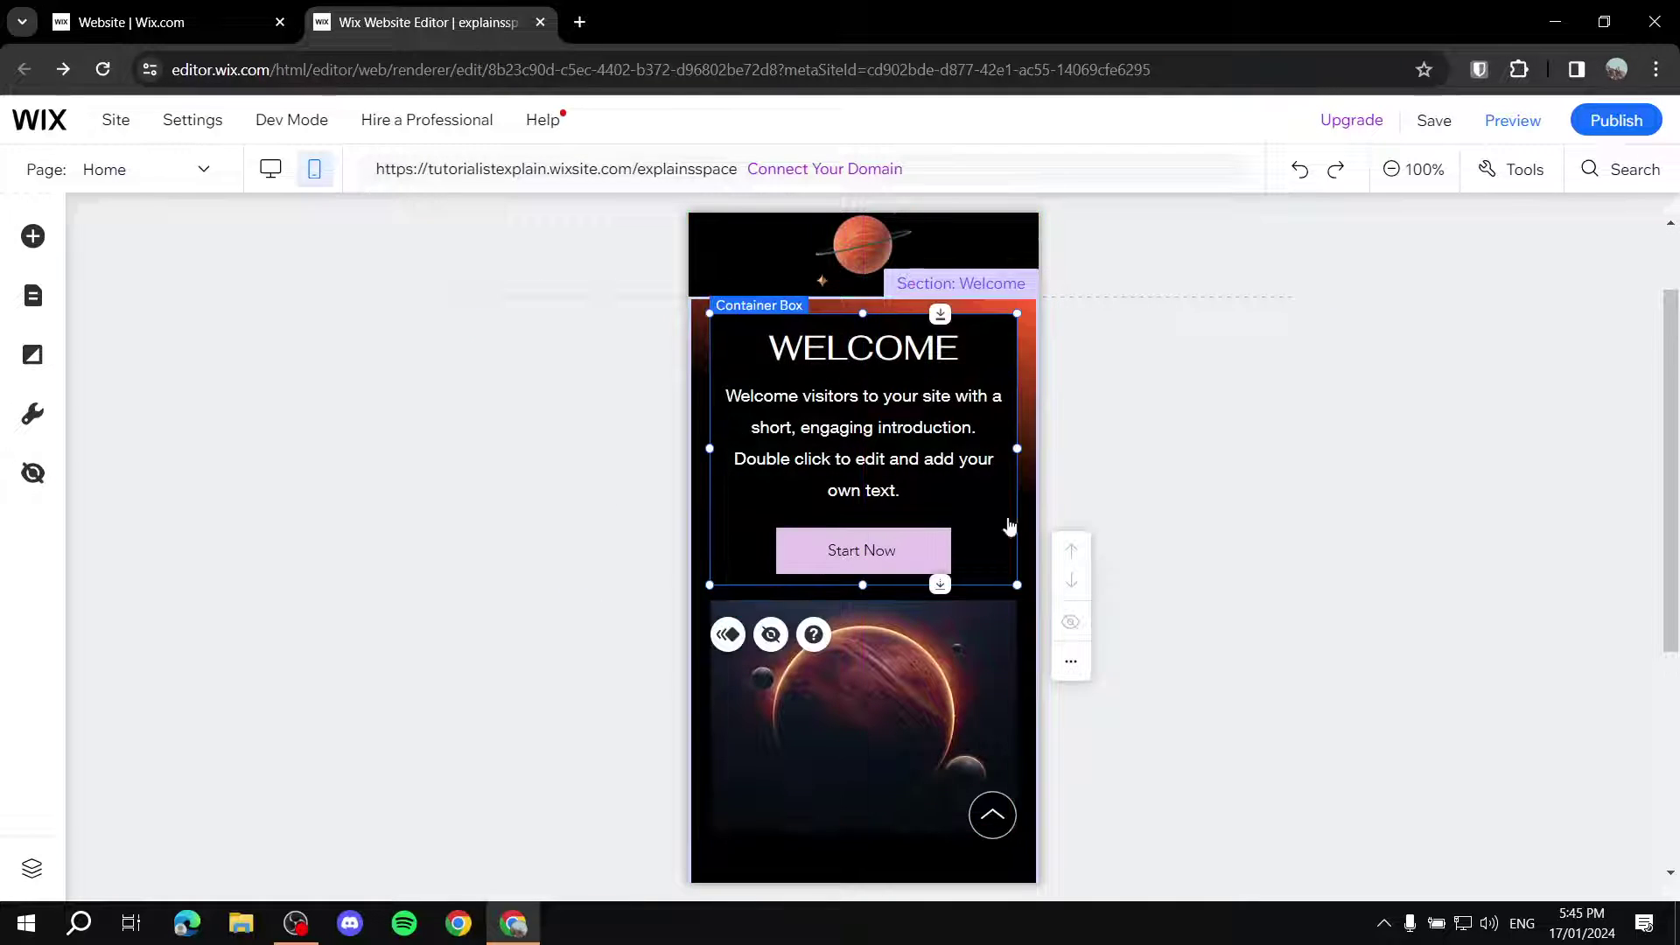
pyautogui.scroll(-3, 973, 601)
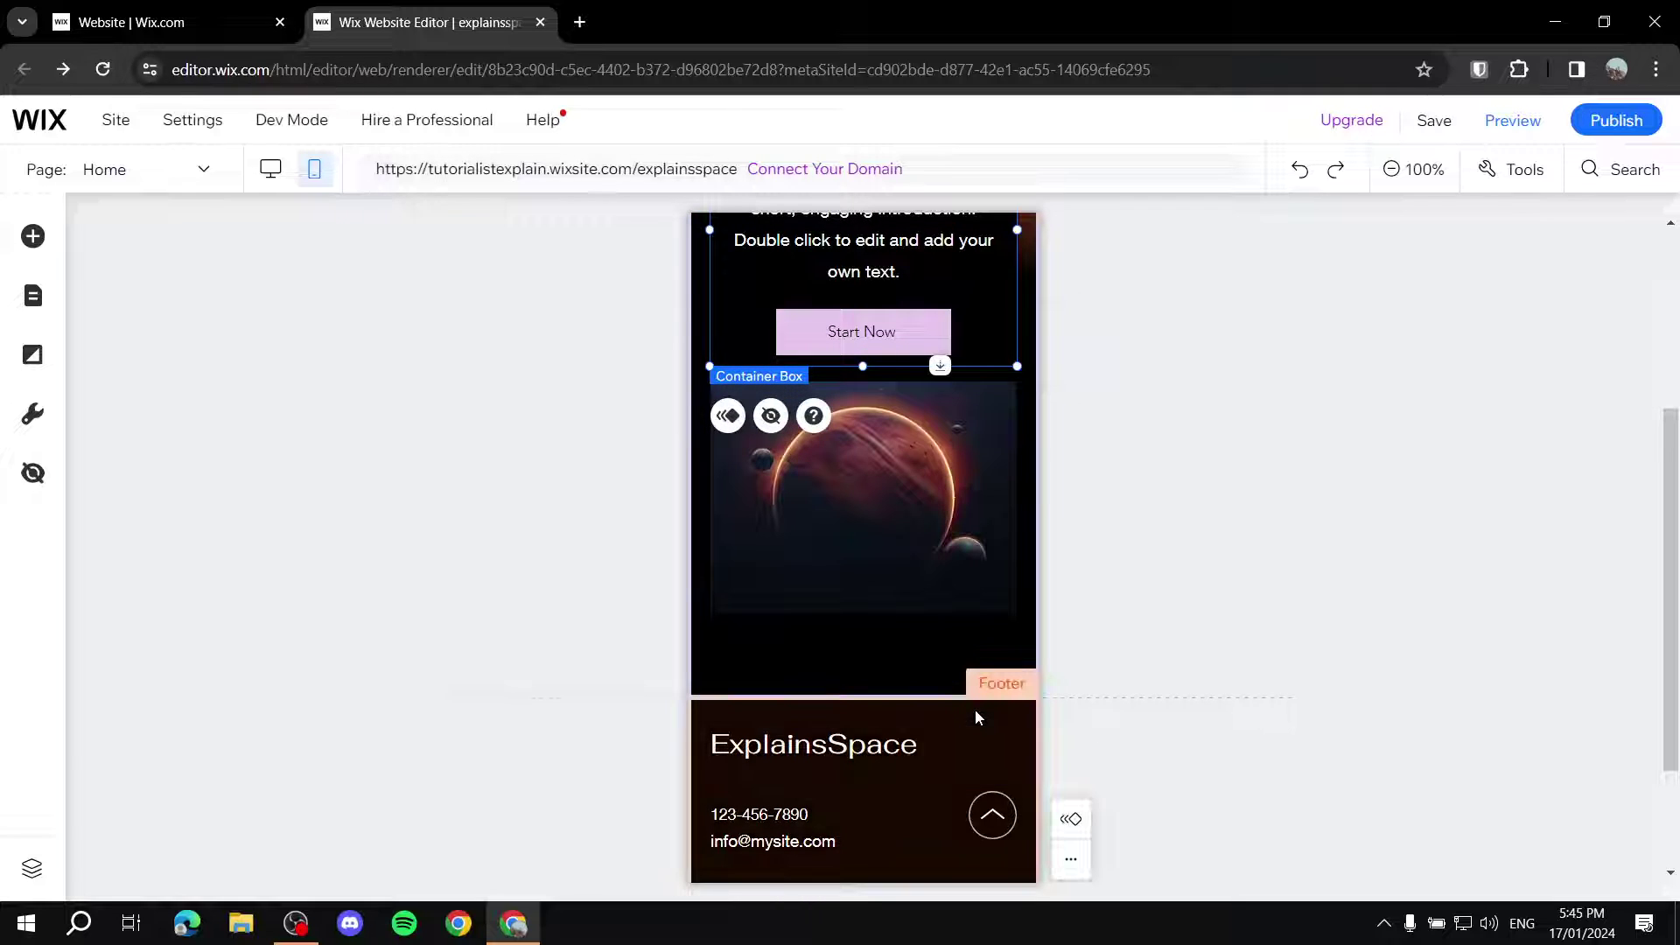
pyautogui.click(940, 639)
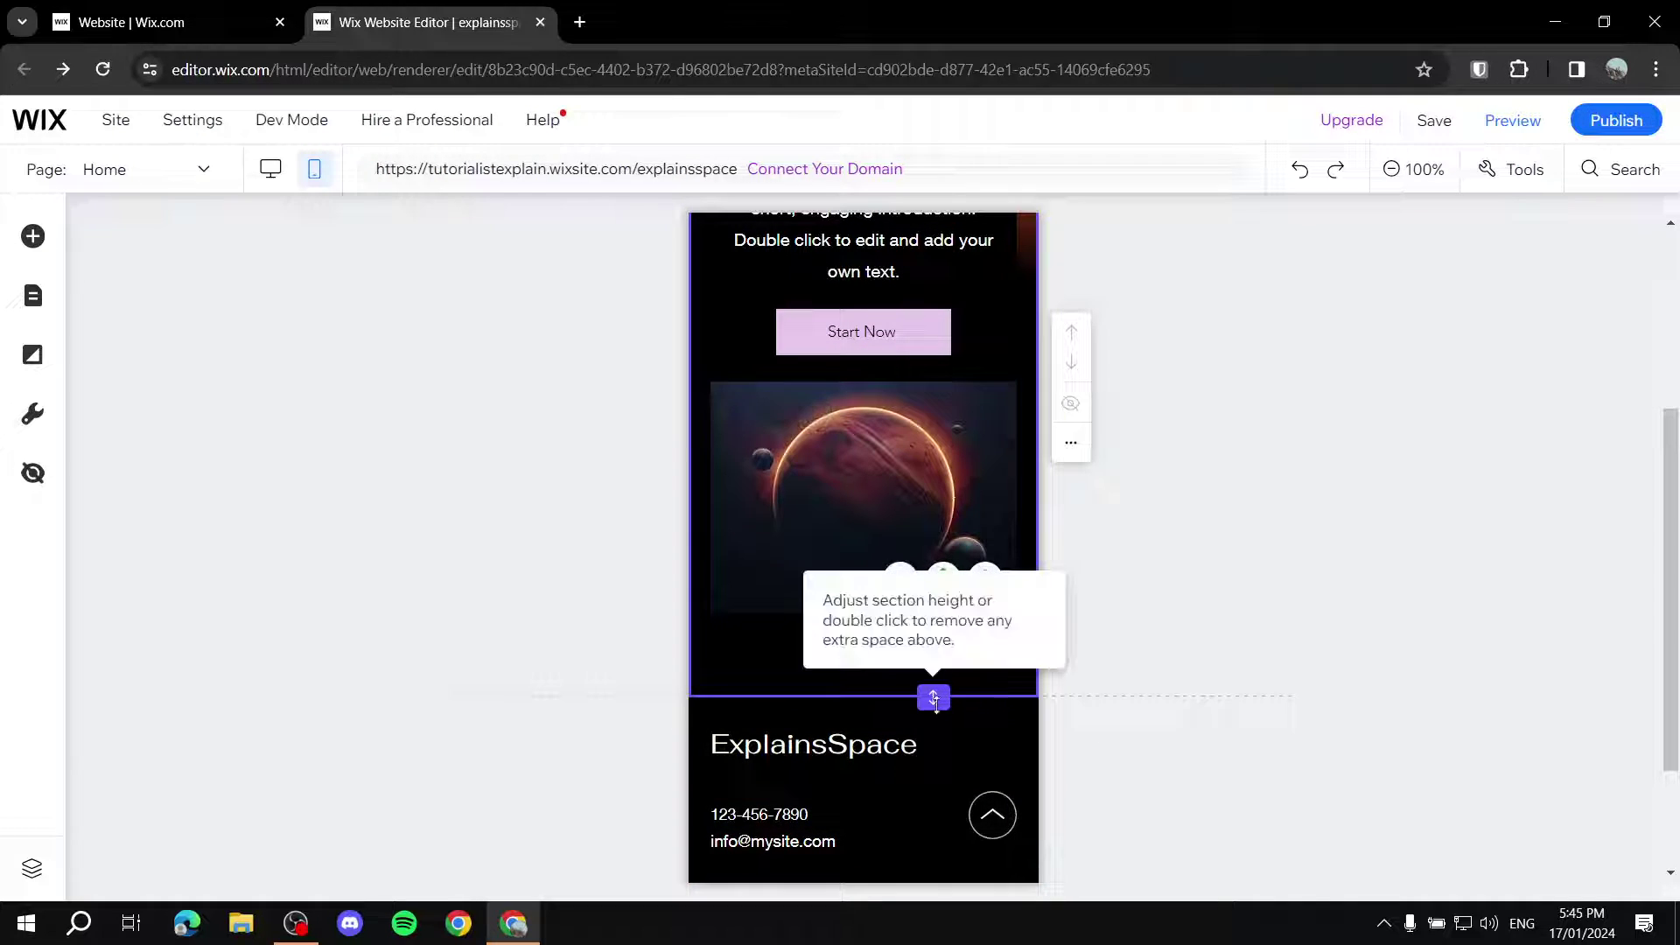
pyautogui.scroll(-2, 944, 720)
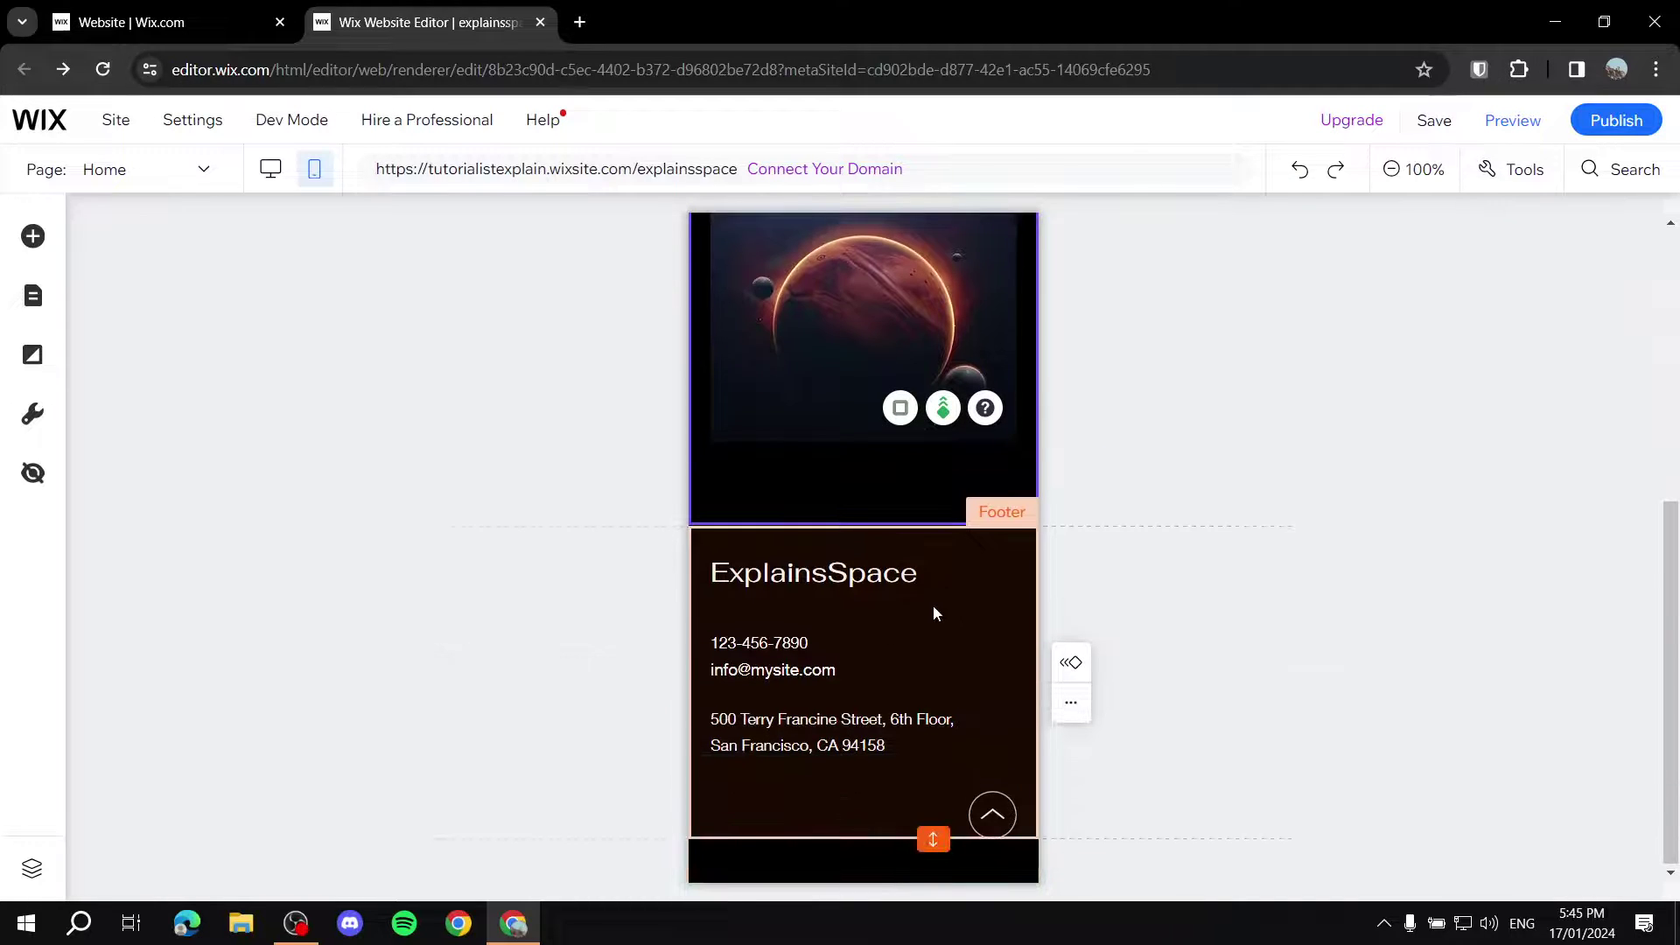
pyautogui.scroll(6, 910, 481)
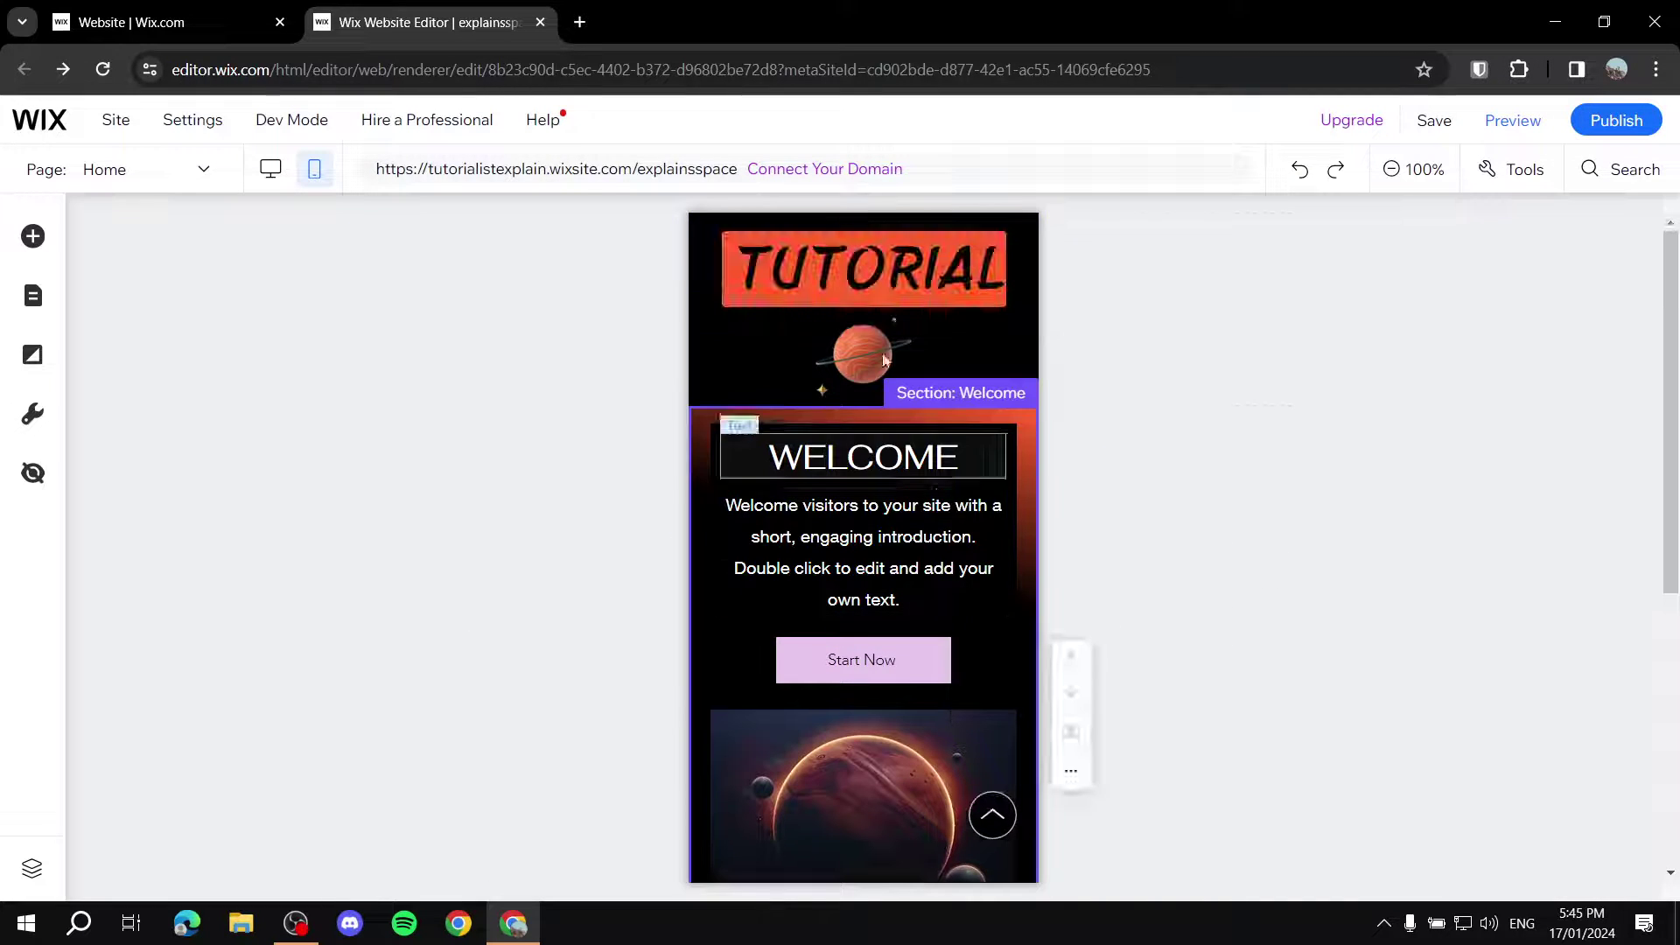
# - Switch the editor from the mobile layout to the desktop layout
pyautogui.click(271, 169)
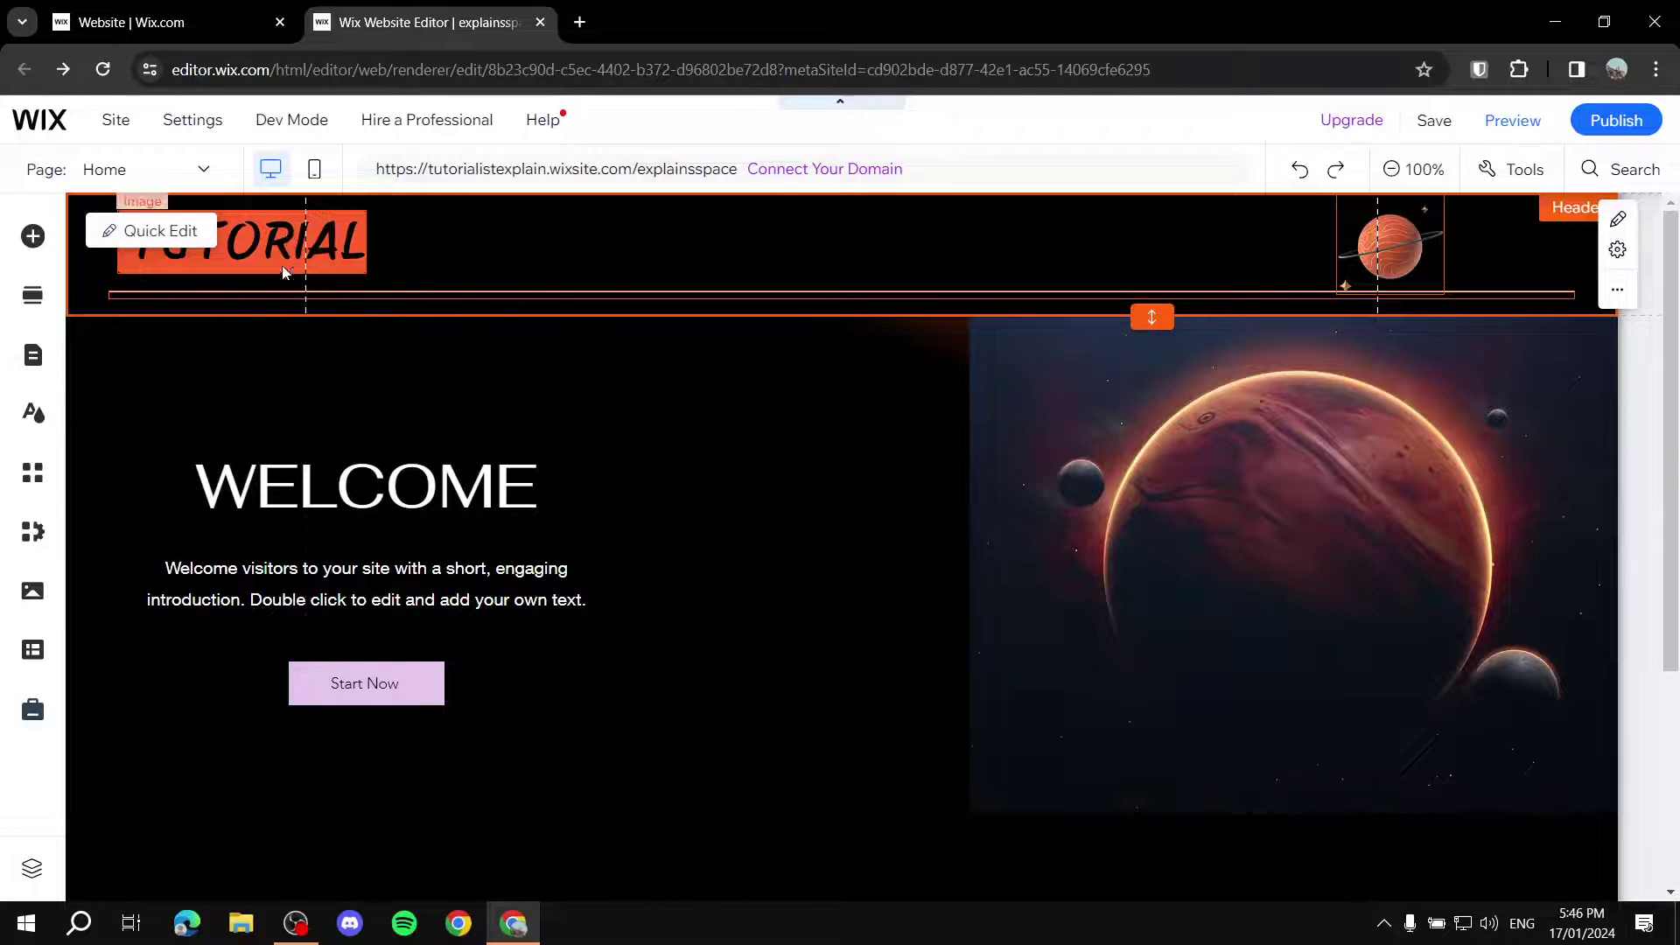
# - Move the TUTORIAL logo right and the header planet about 106 px left
pyautogui.click(304, 244)
pyautogui.moveTo(220, 247); pyautogui.dragTo(419, 245)
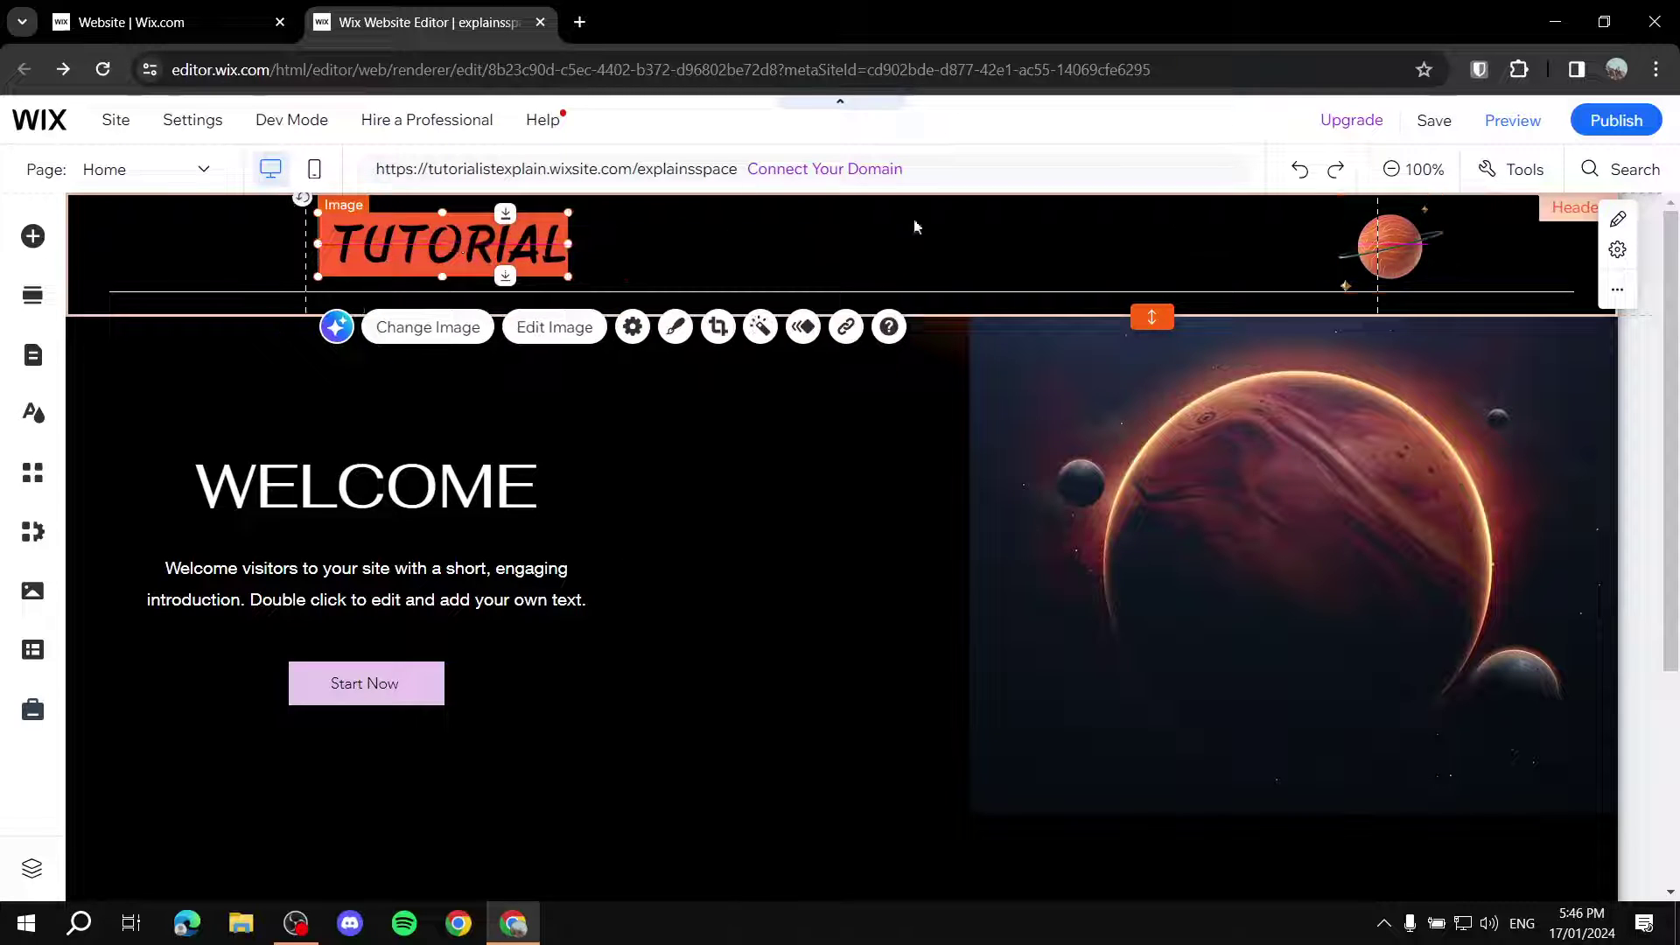
pyautogui.click(1417, 243)
pyautogui.moveTo(1419, 253); pyautogui.dragTo(1327, 254)
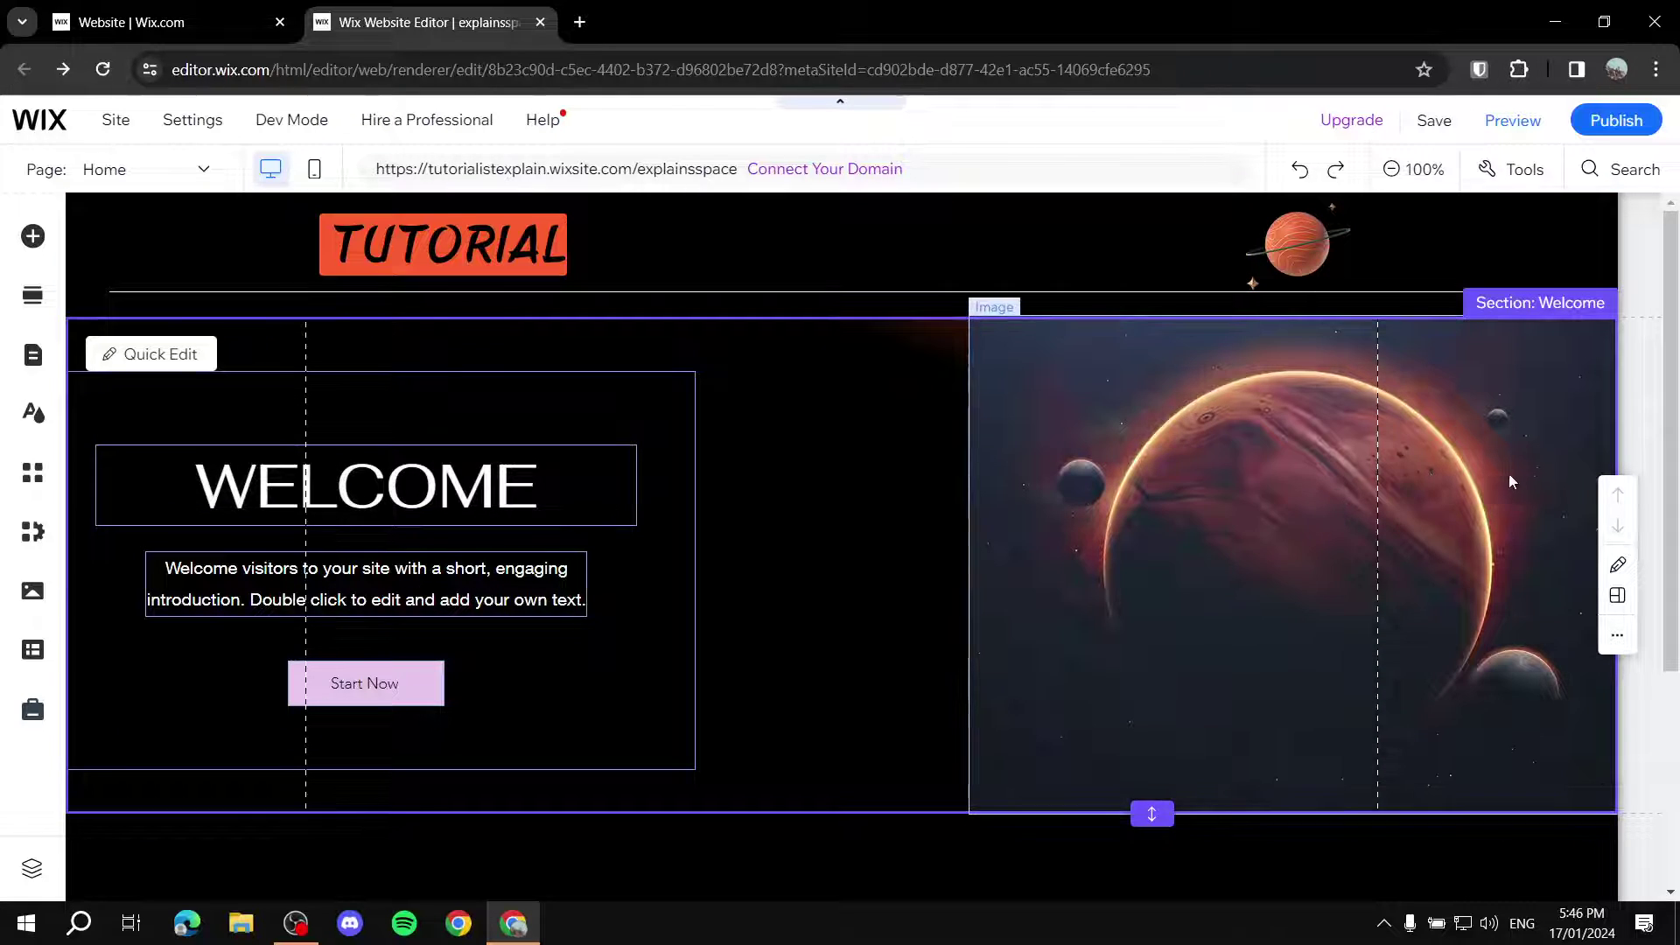
# - Shift the large planet slightly left and the WELCOME text block about 156 px right
pyautogui.click(1500, 487)
pyautogui.moveTo(1498, 489); pyautogui.dragTo(1448, 489)
pyautogui.click(543, 448)
pyautogui.click(417, 405)
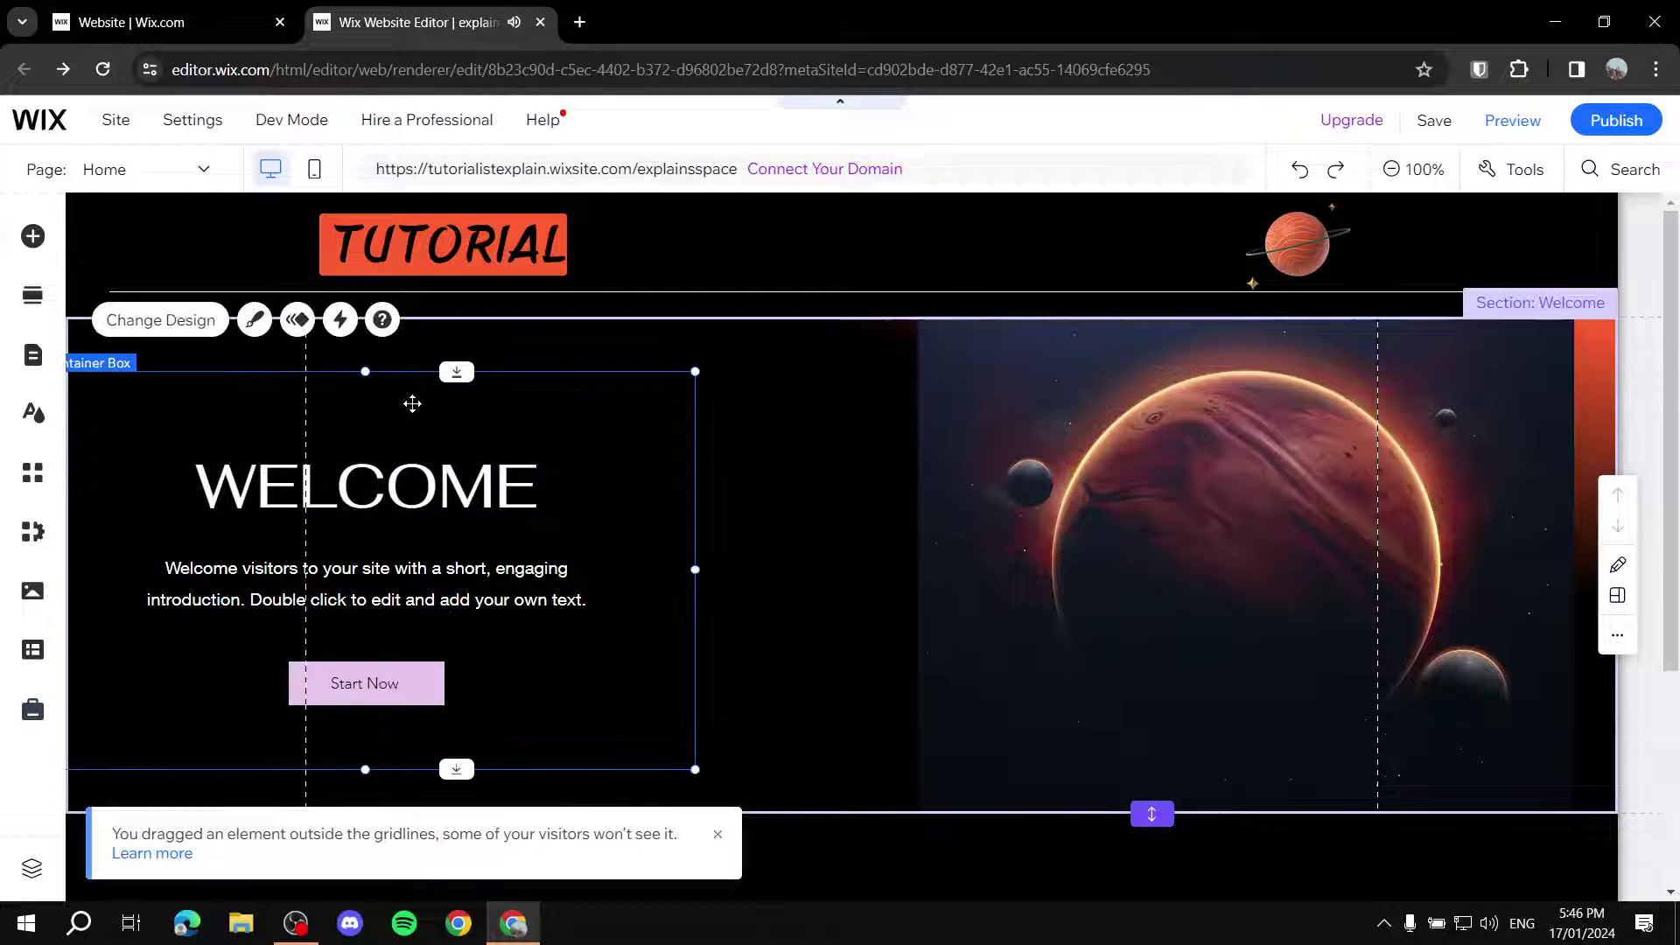
pyautogui.moveTo(499, 417); pyautogui.dragTo(672, 428)
pyautogui.scroll(-4, 378, 600)
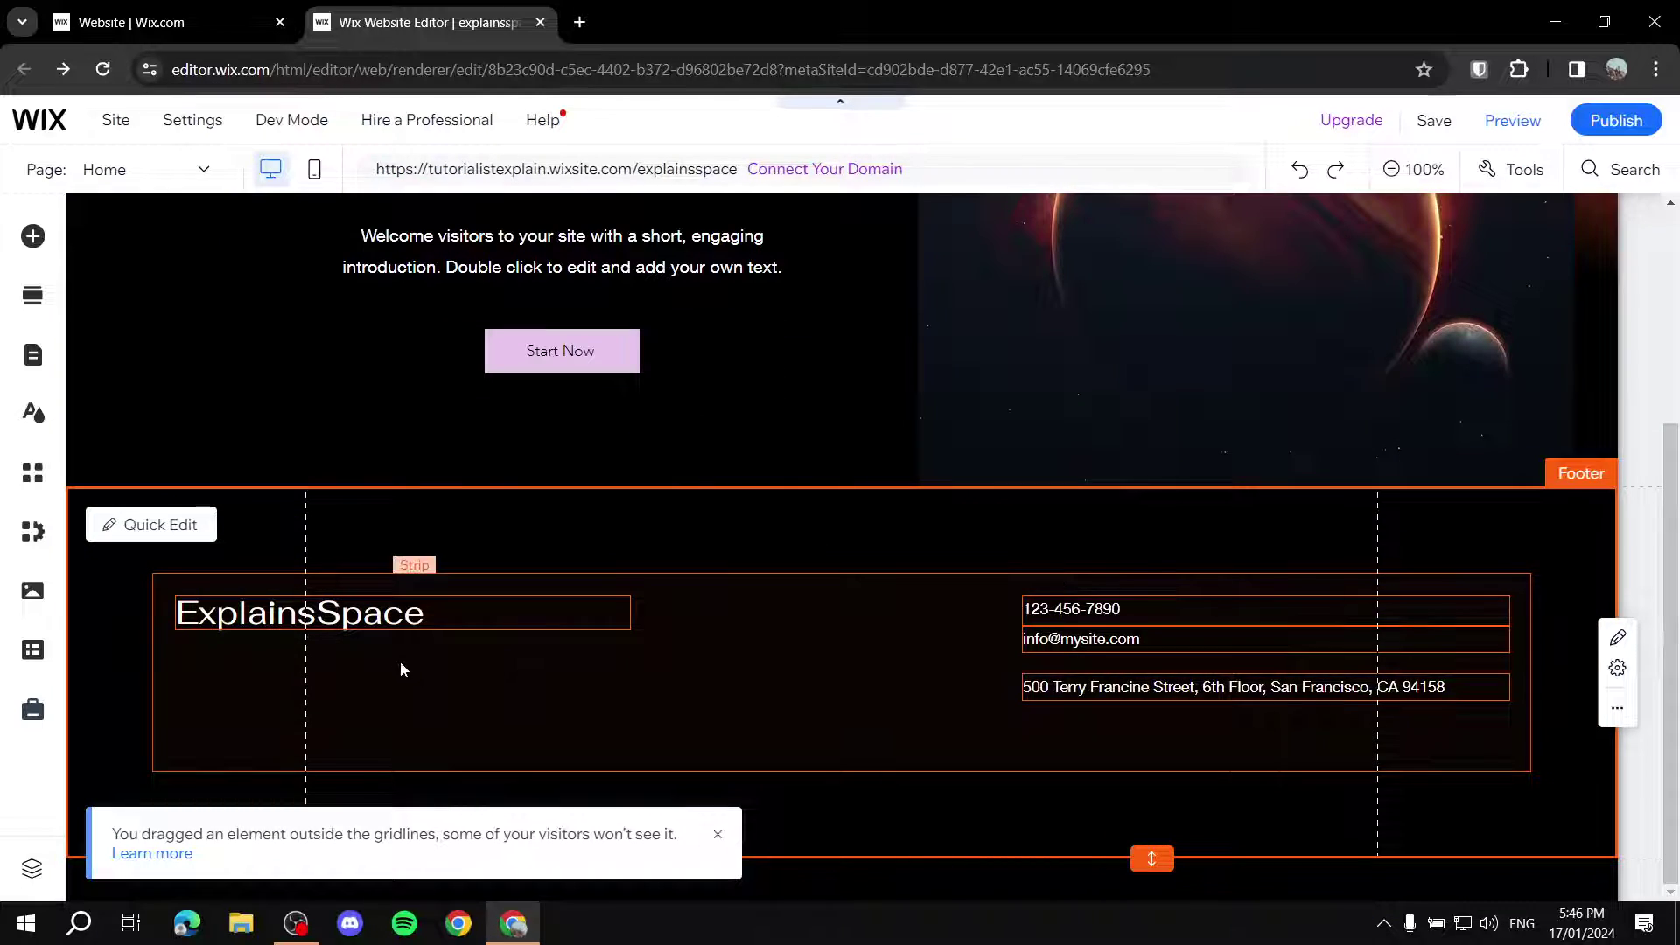
pyautogui.scroll(4, 211, 362)
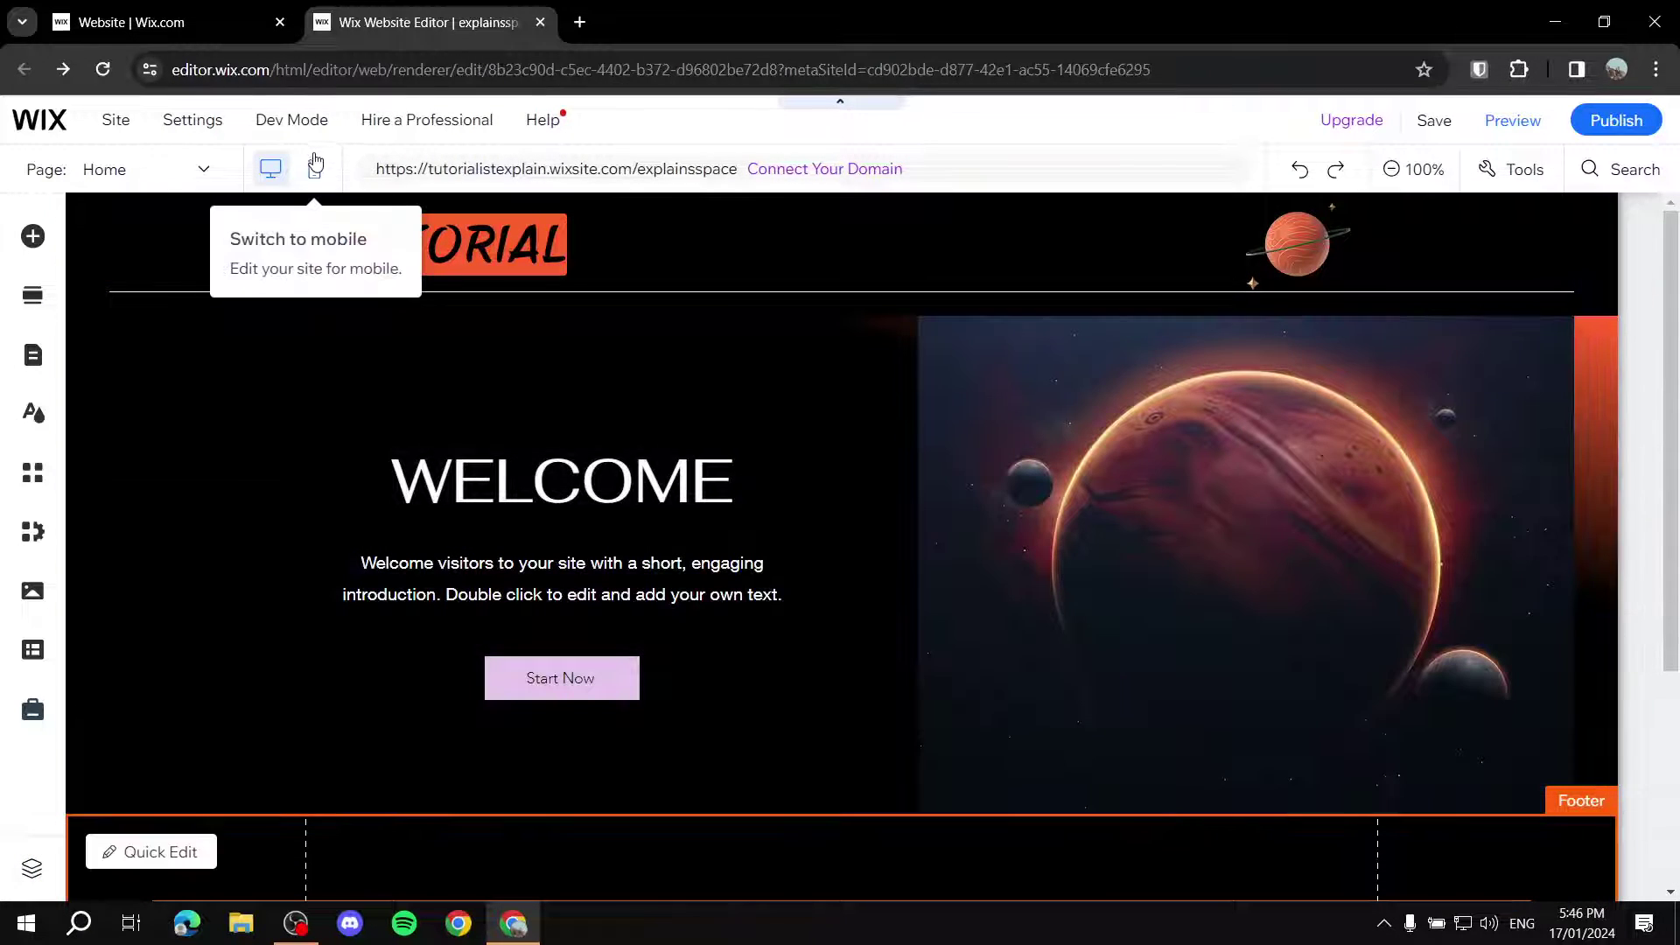
pyautogui.click(315, 165)
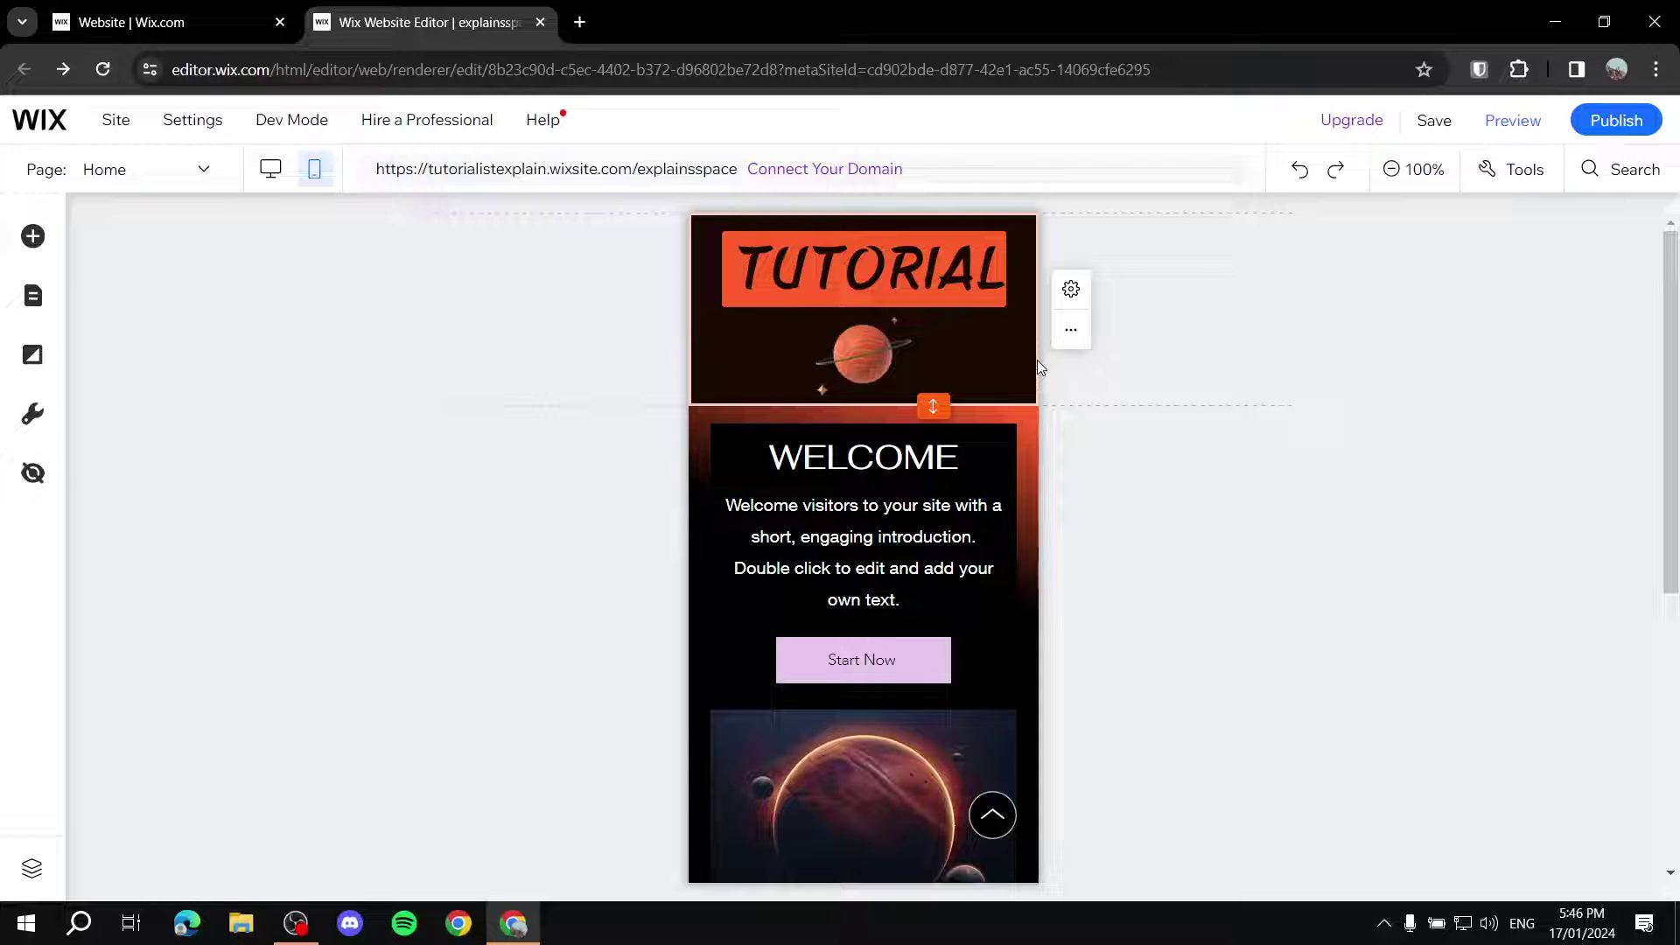
pyautogui.click(544, 233)
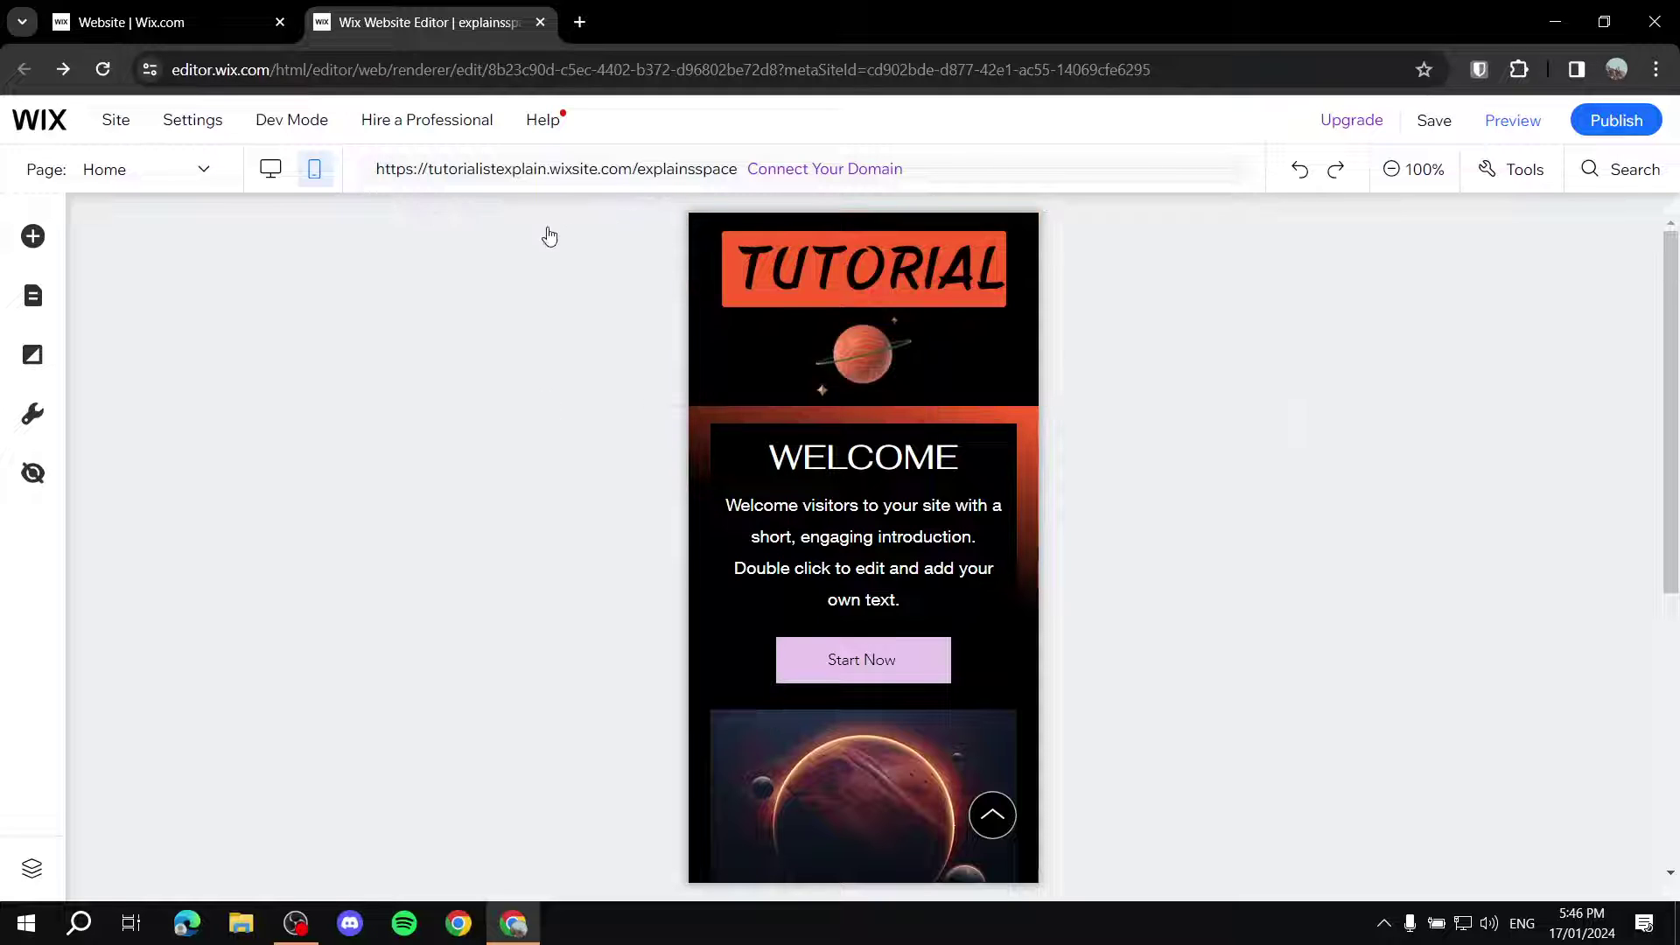
pyautogui.click(264, 170)
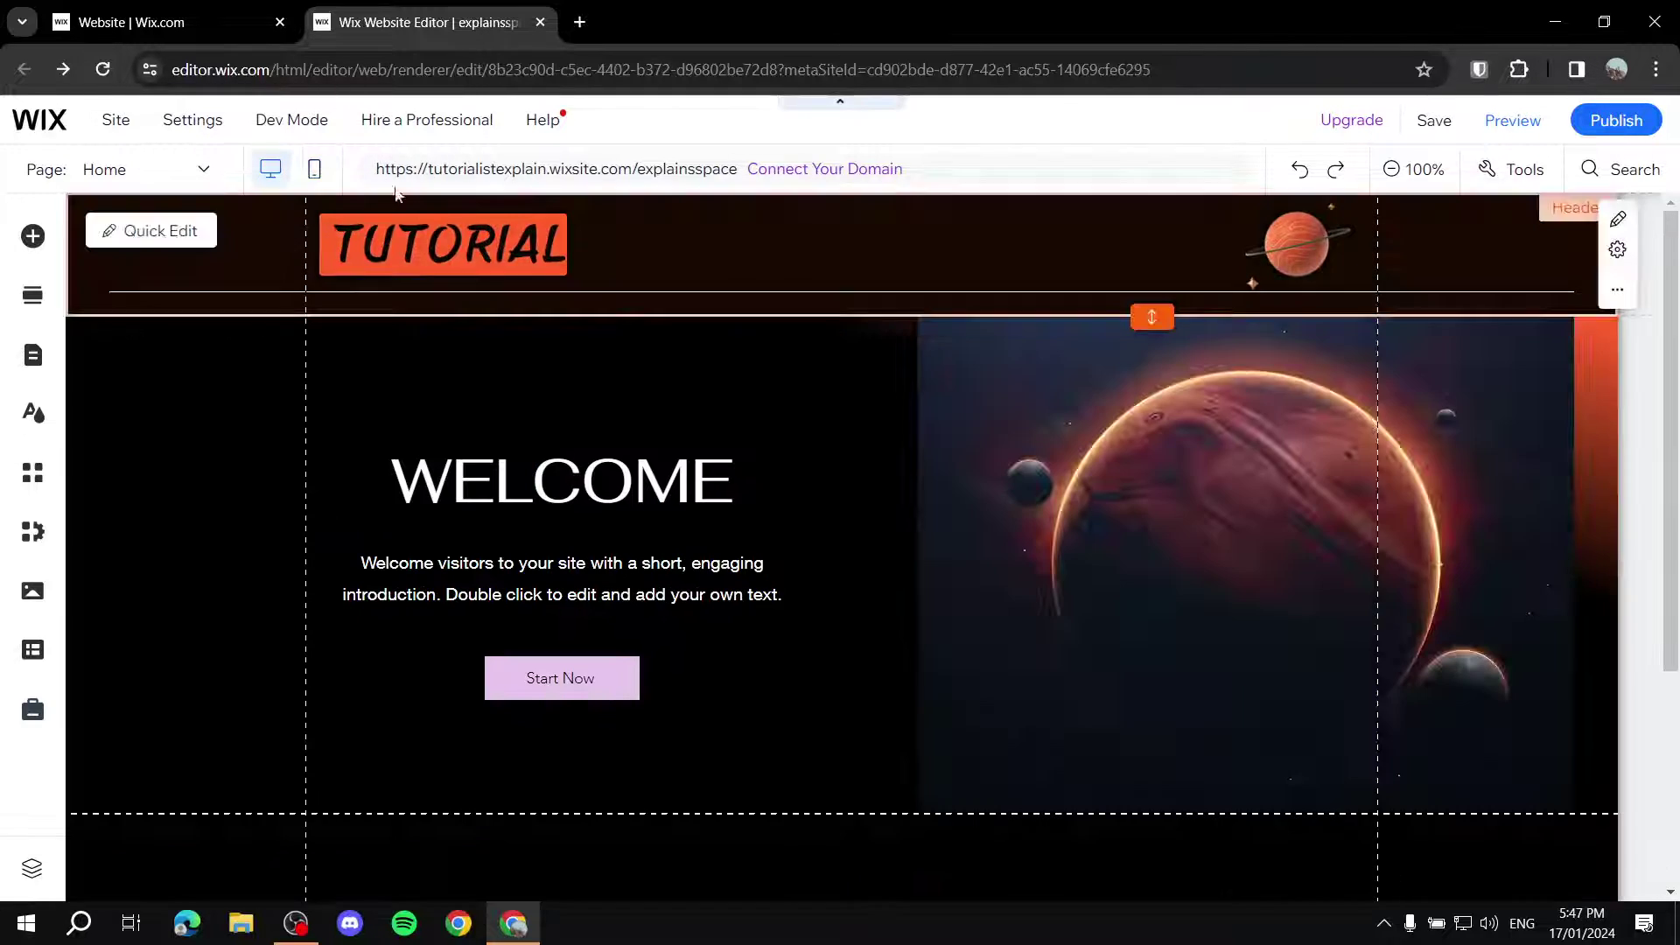
pyautogui.click(1550, 126)
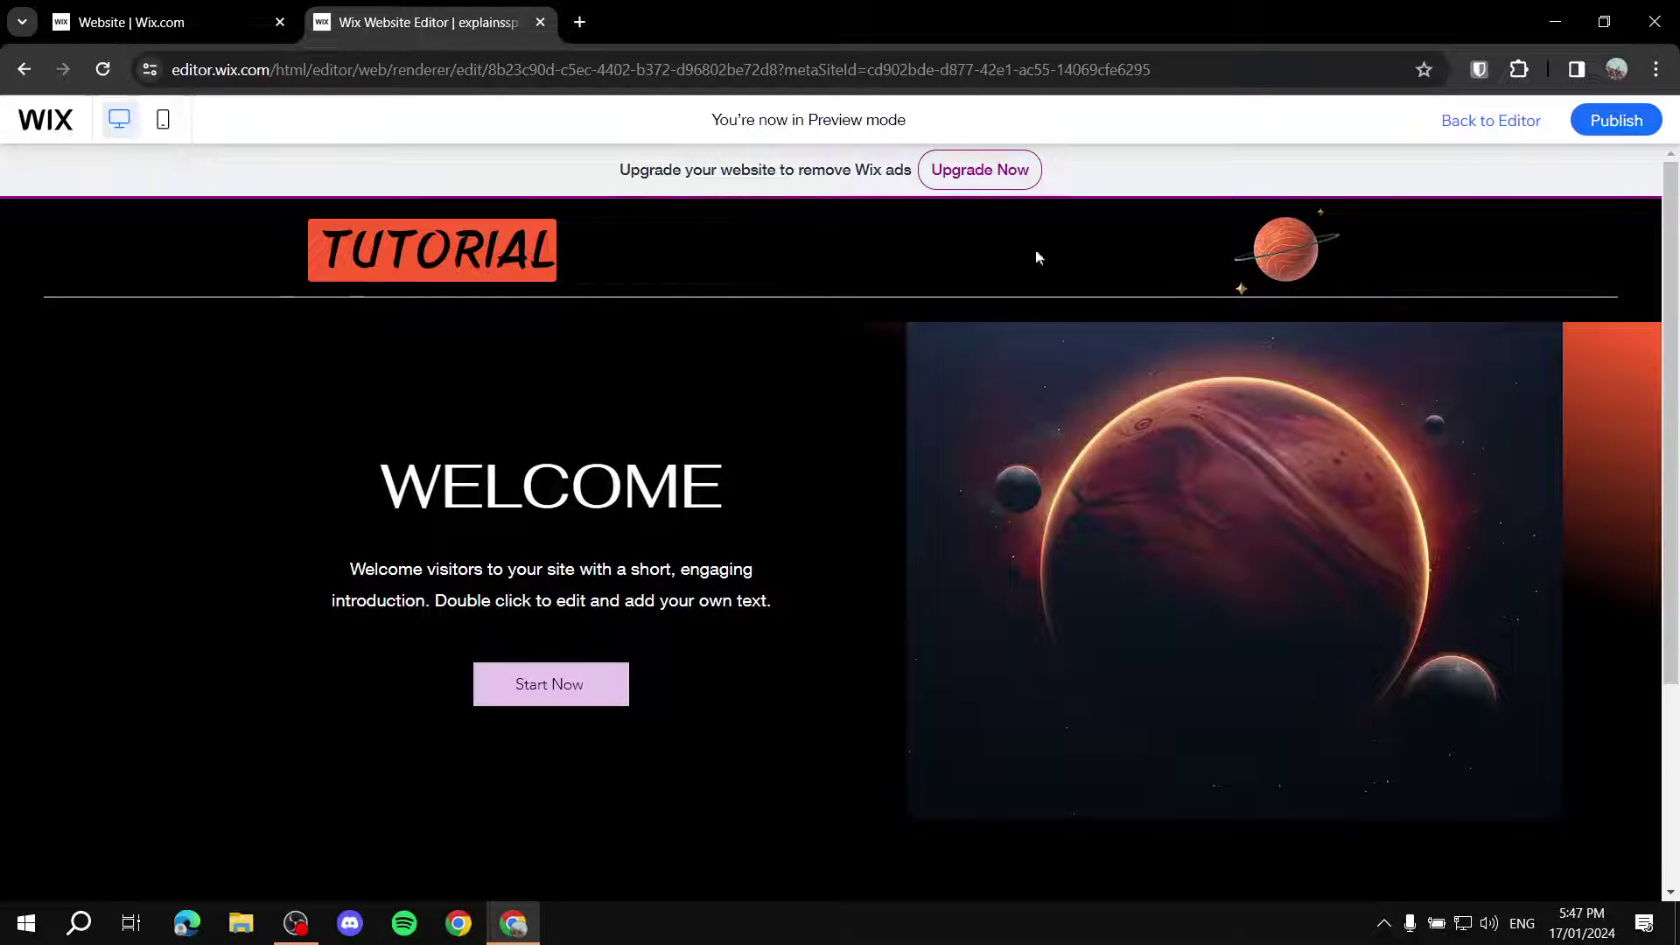
pyautogui.scroll(-3, 951, 263)
pyautogui.scroll(3, 952, 375)
pyautogui.click(171, 128)
pyautogui.scroll(-5, 709, 359)
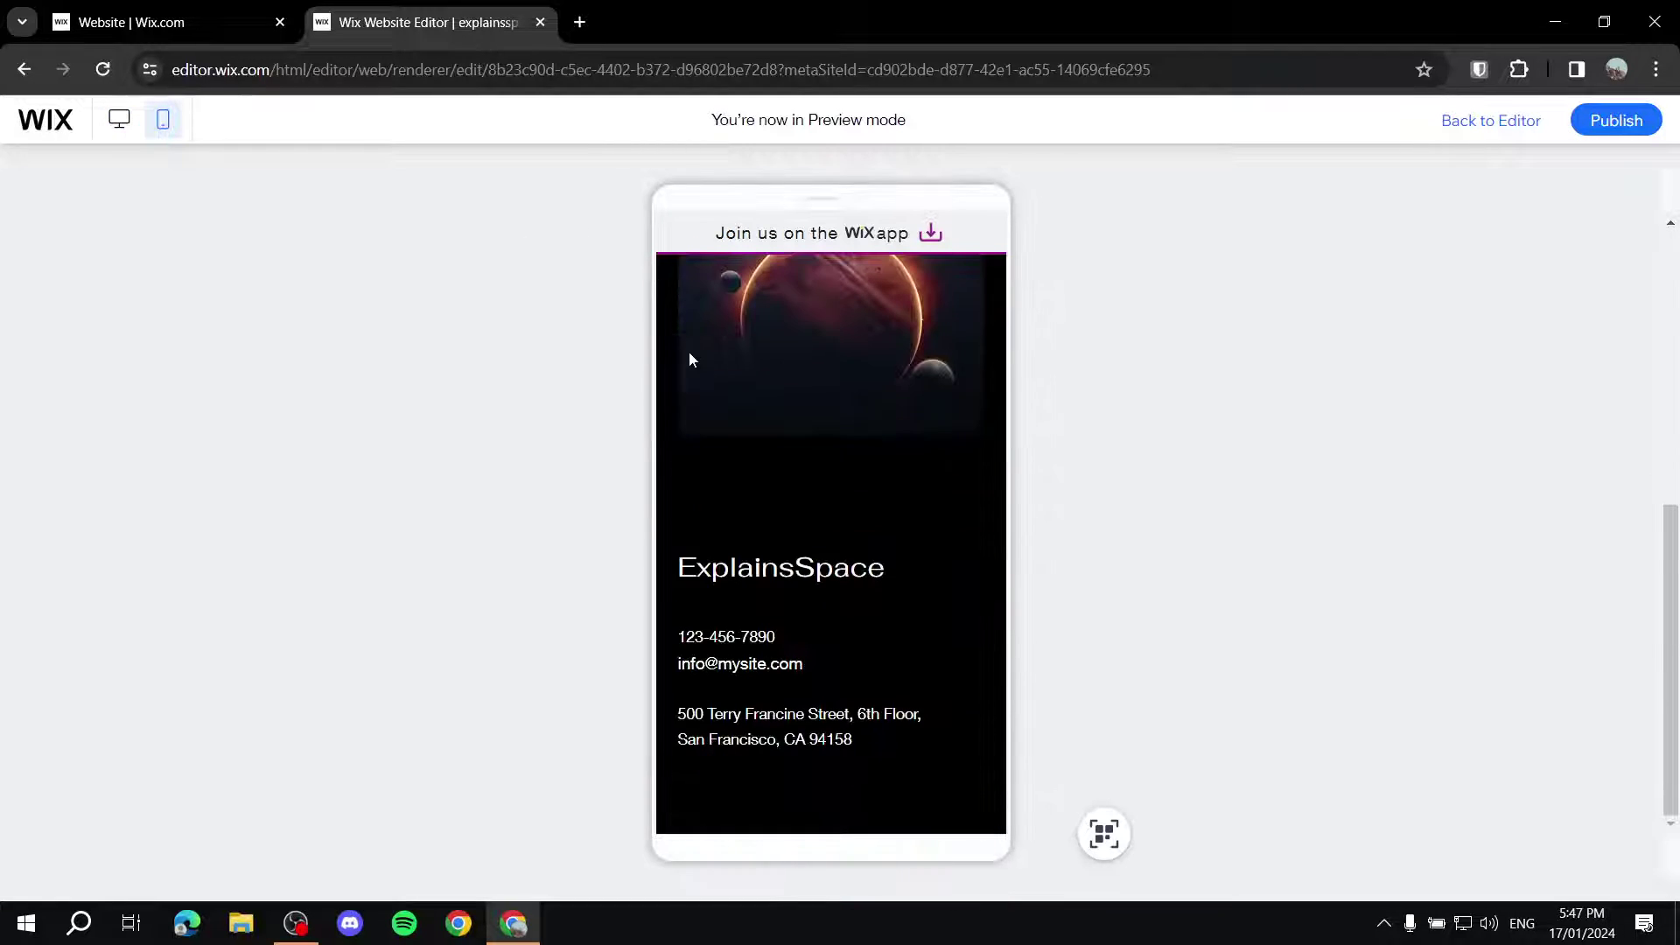
pyautogui.scroll(5, 797, 389)
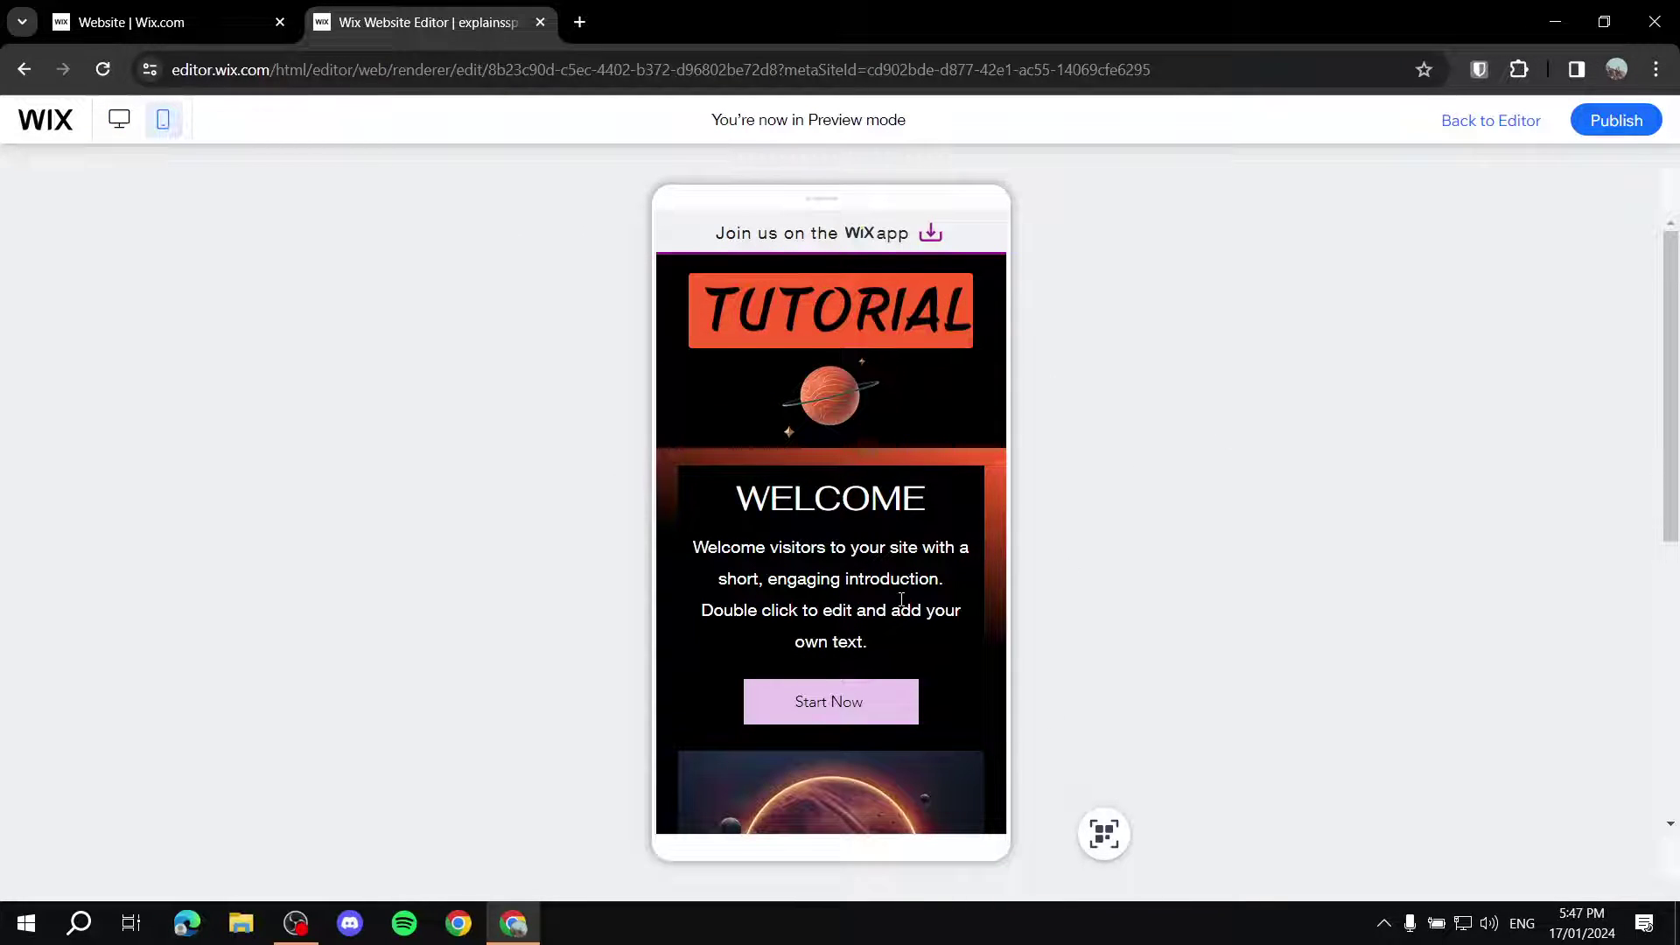
pyautogui.click(119, 120)
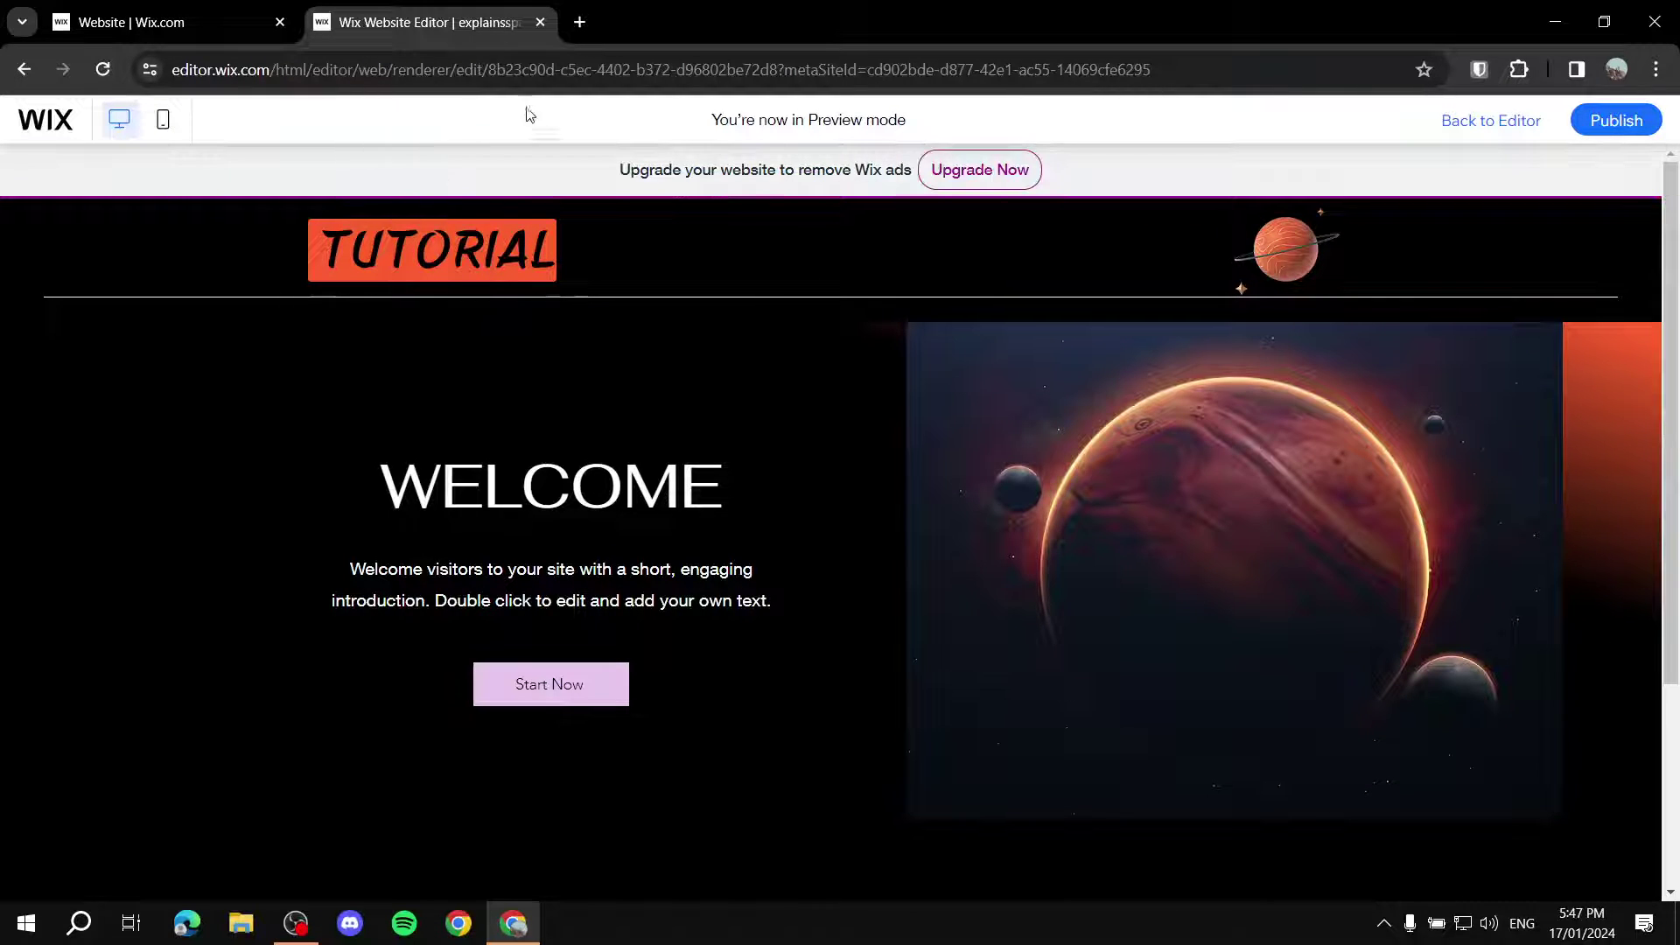
pyautogui.click(1503, 124)
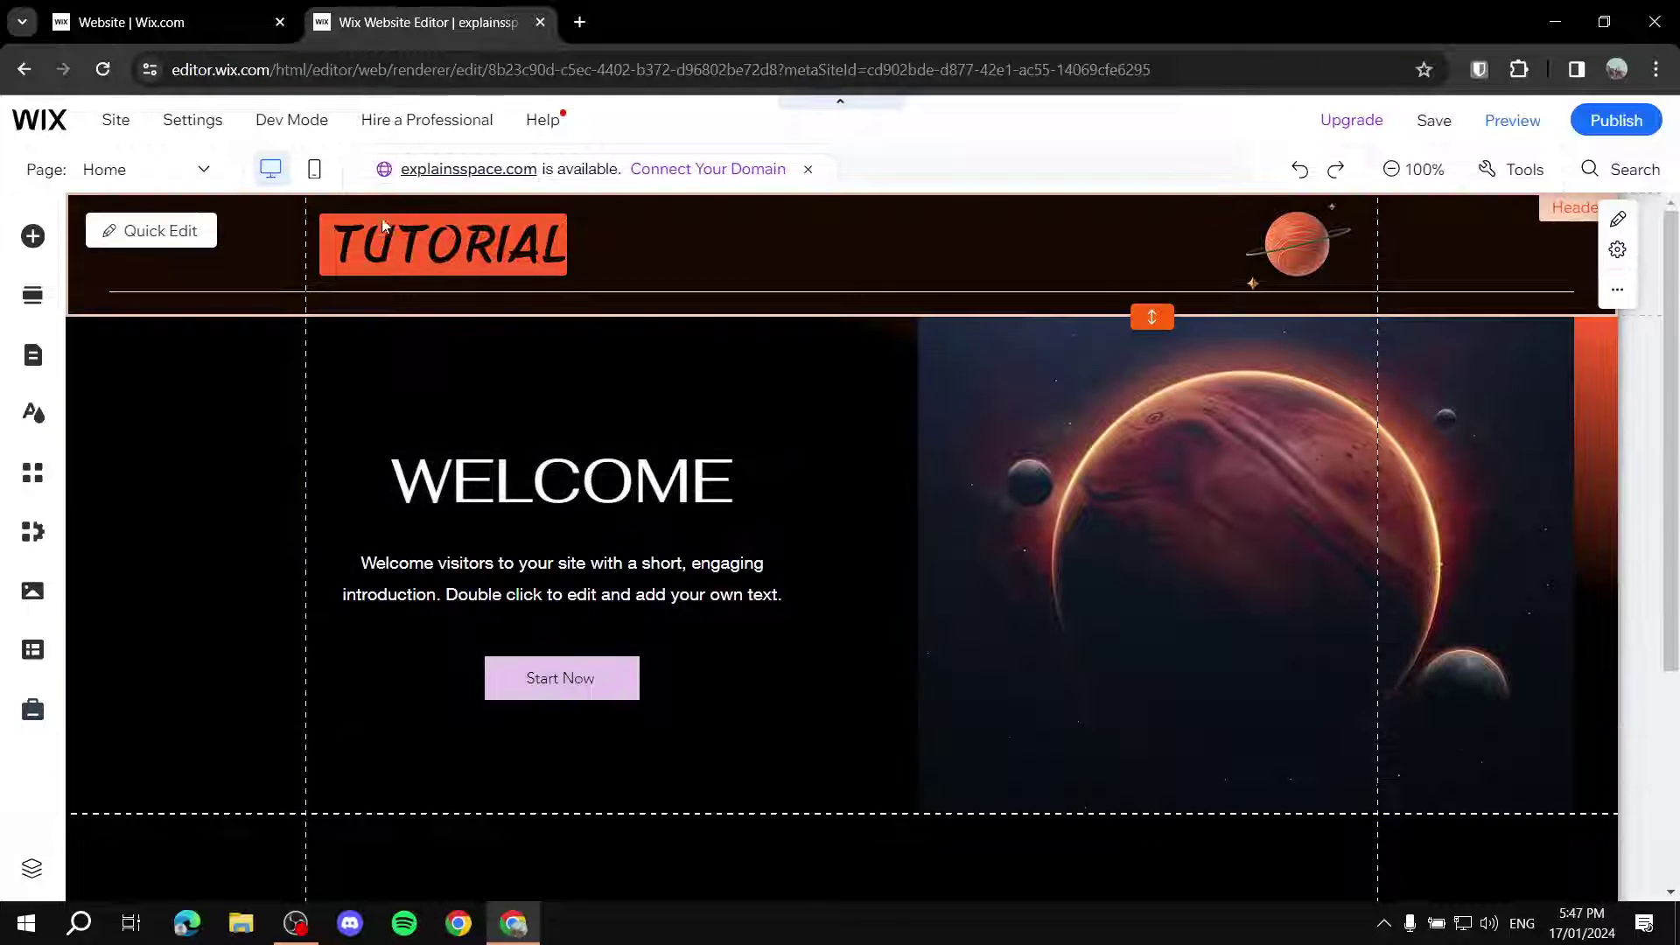
# - Add a blank white Classic strip to the page below the TUTORIAL header
pyautogui.click(32, 238)
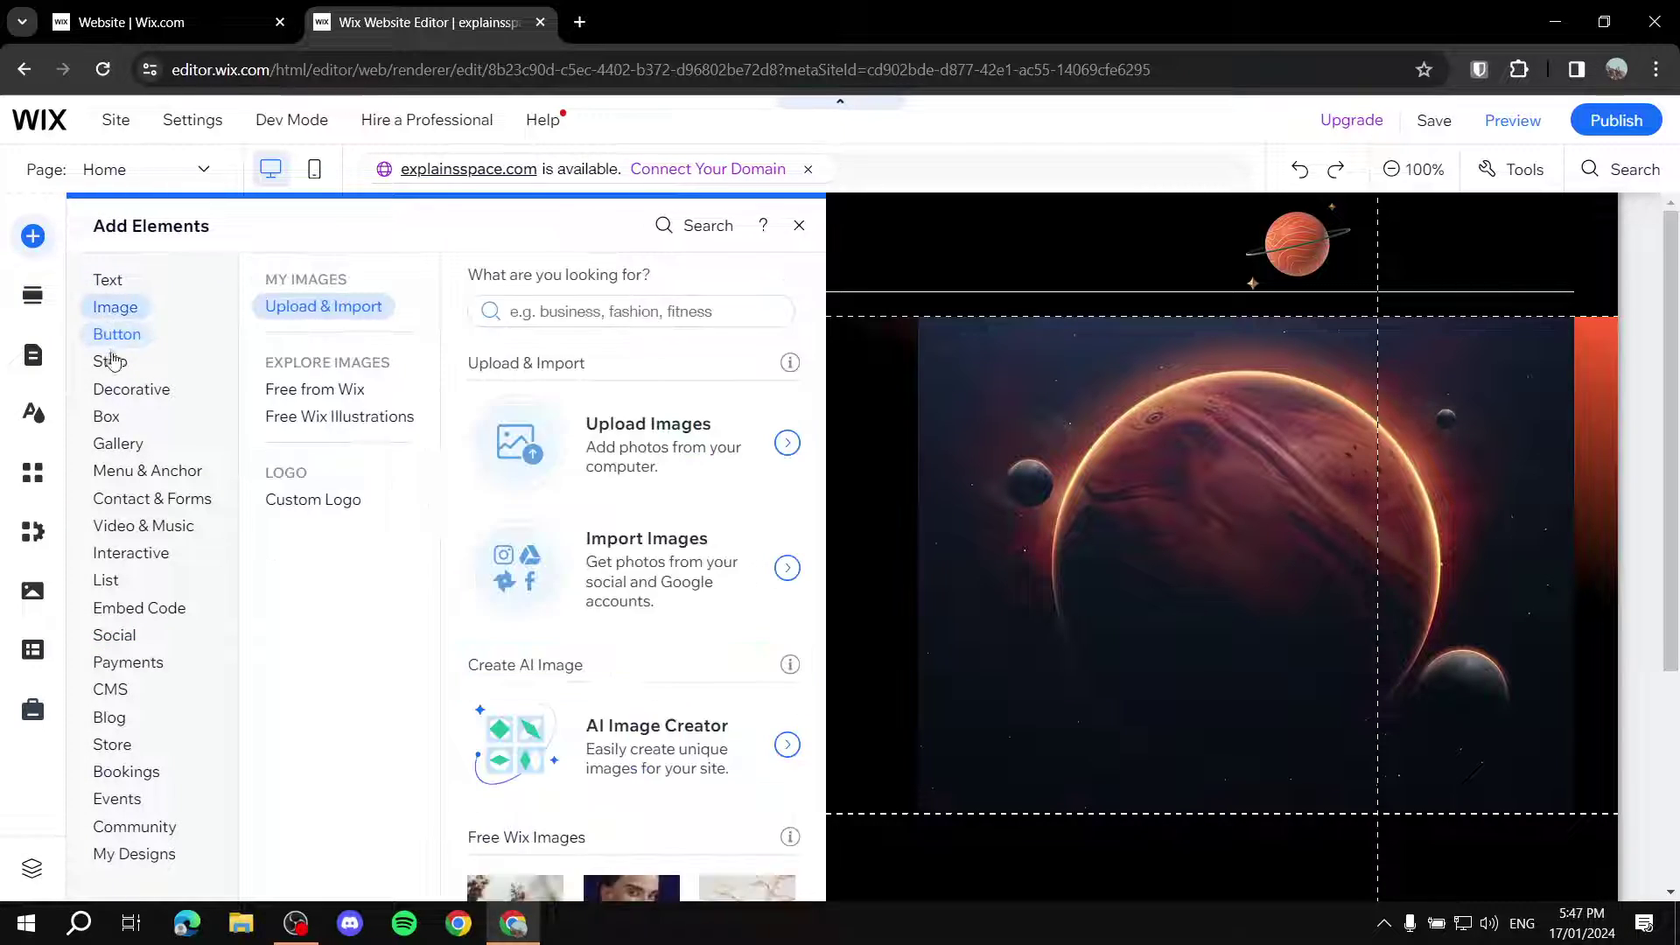
pyautogui.moveTo(112, 369)
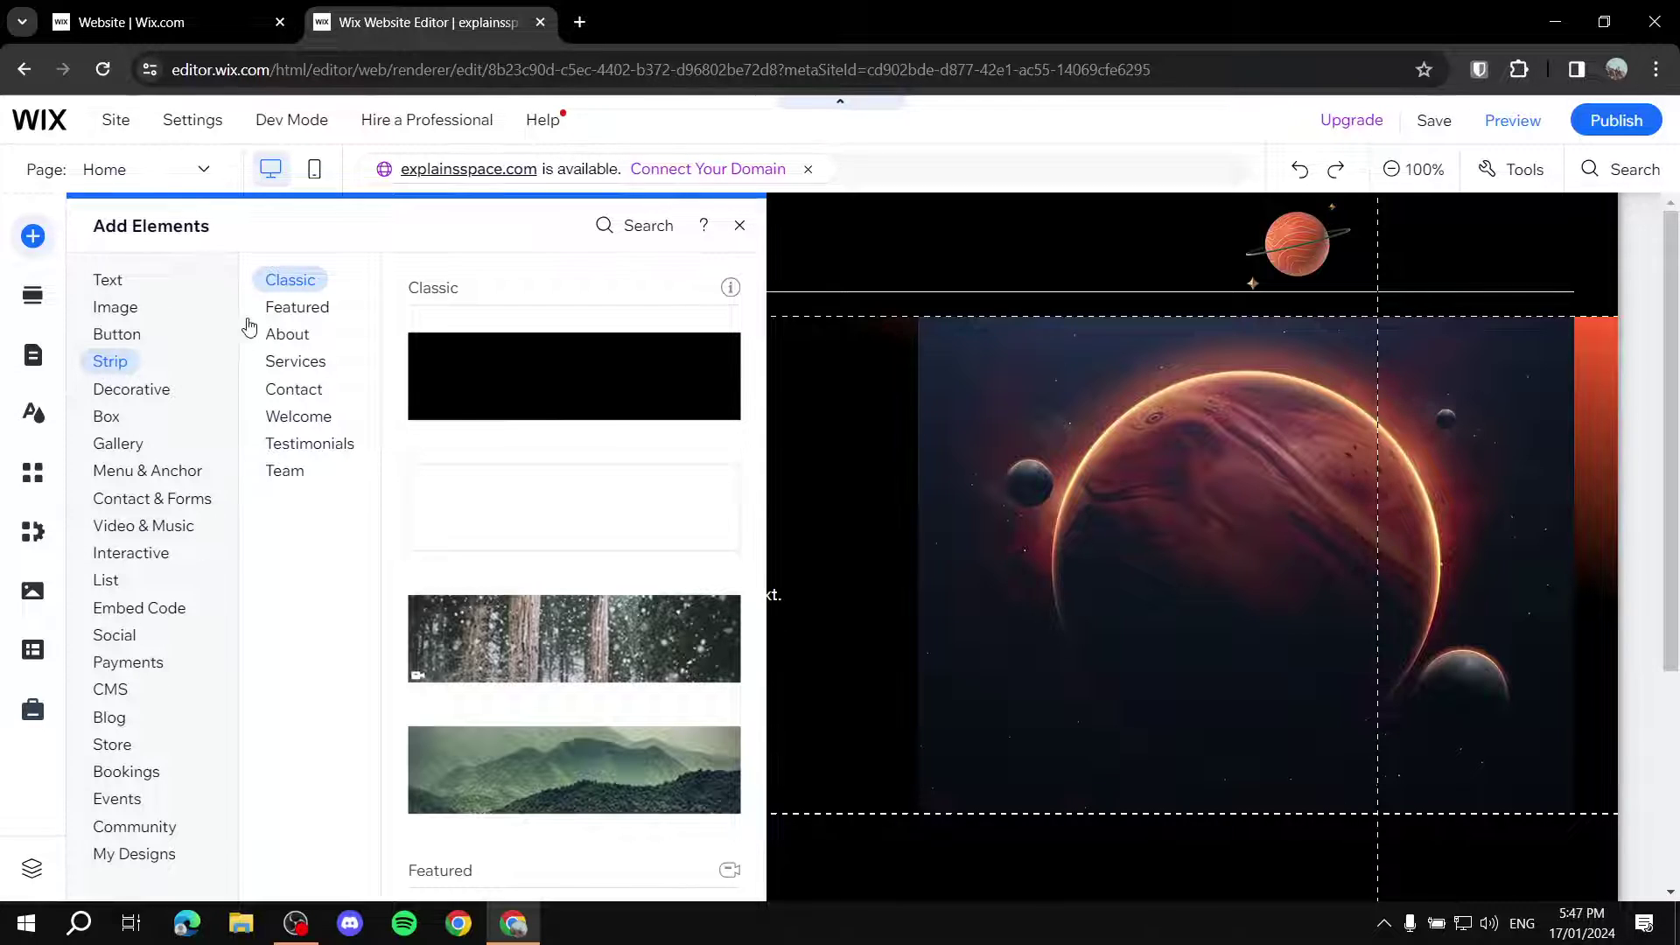
pyautogui.click(560, 488)
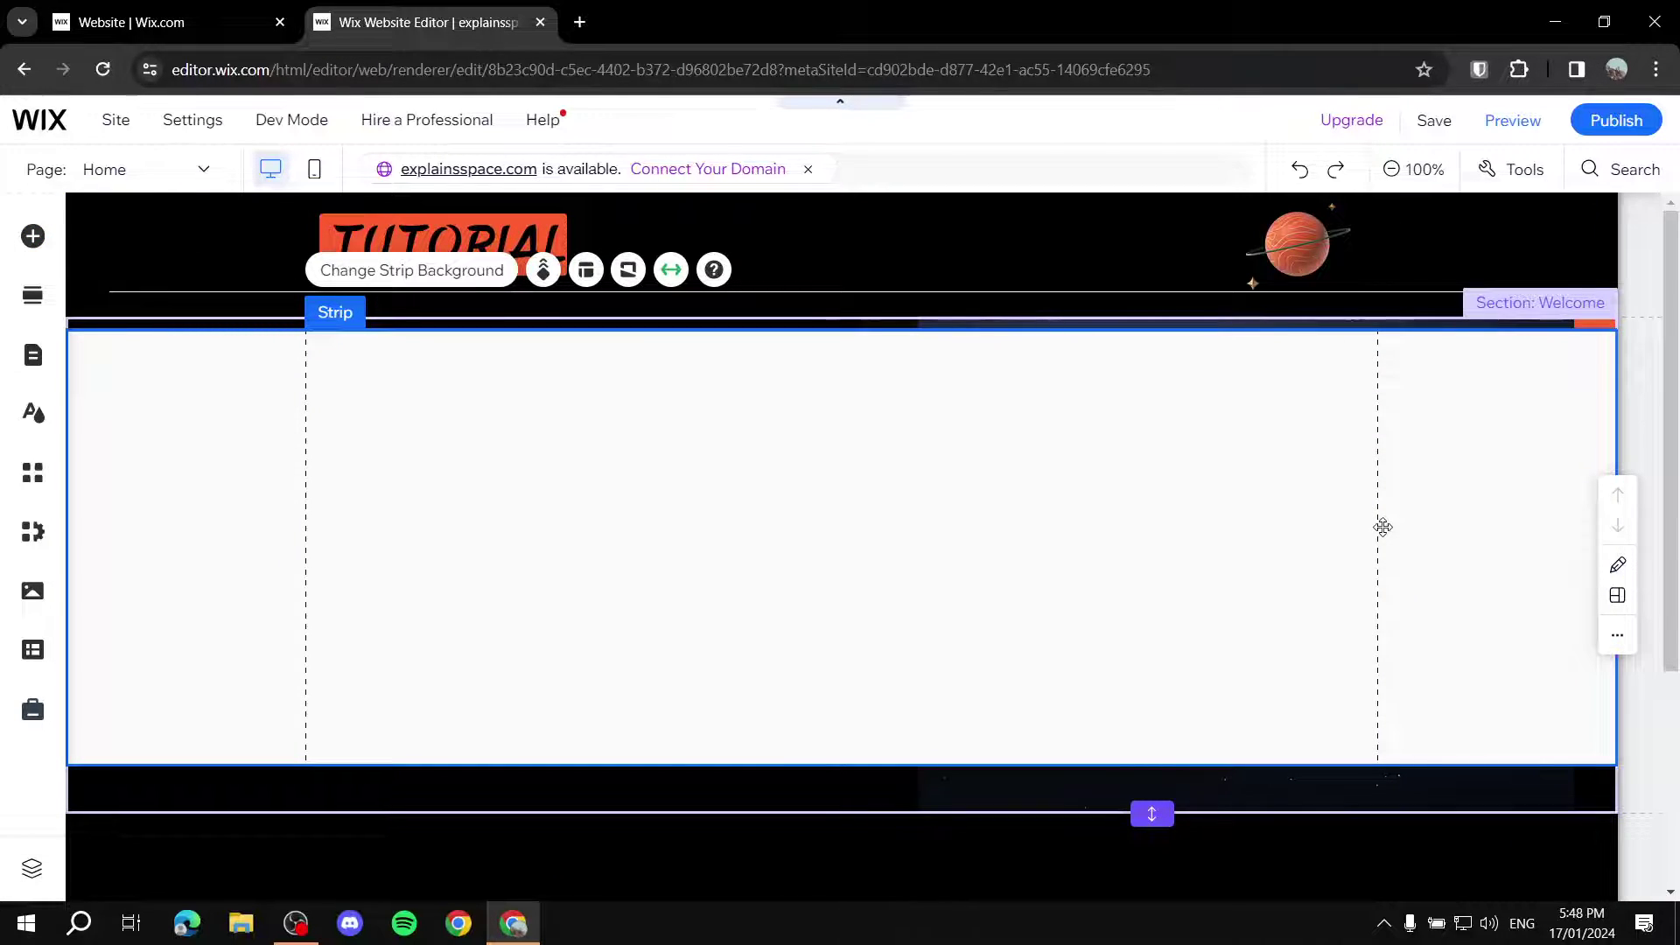
# - Set the new strip's background colour opacity to 0% so the content shows through
pyautogui.click(587, 270)
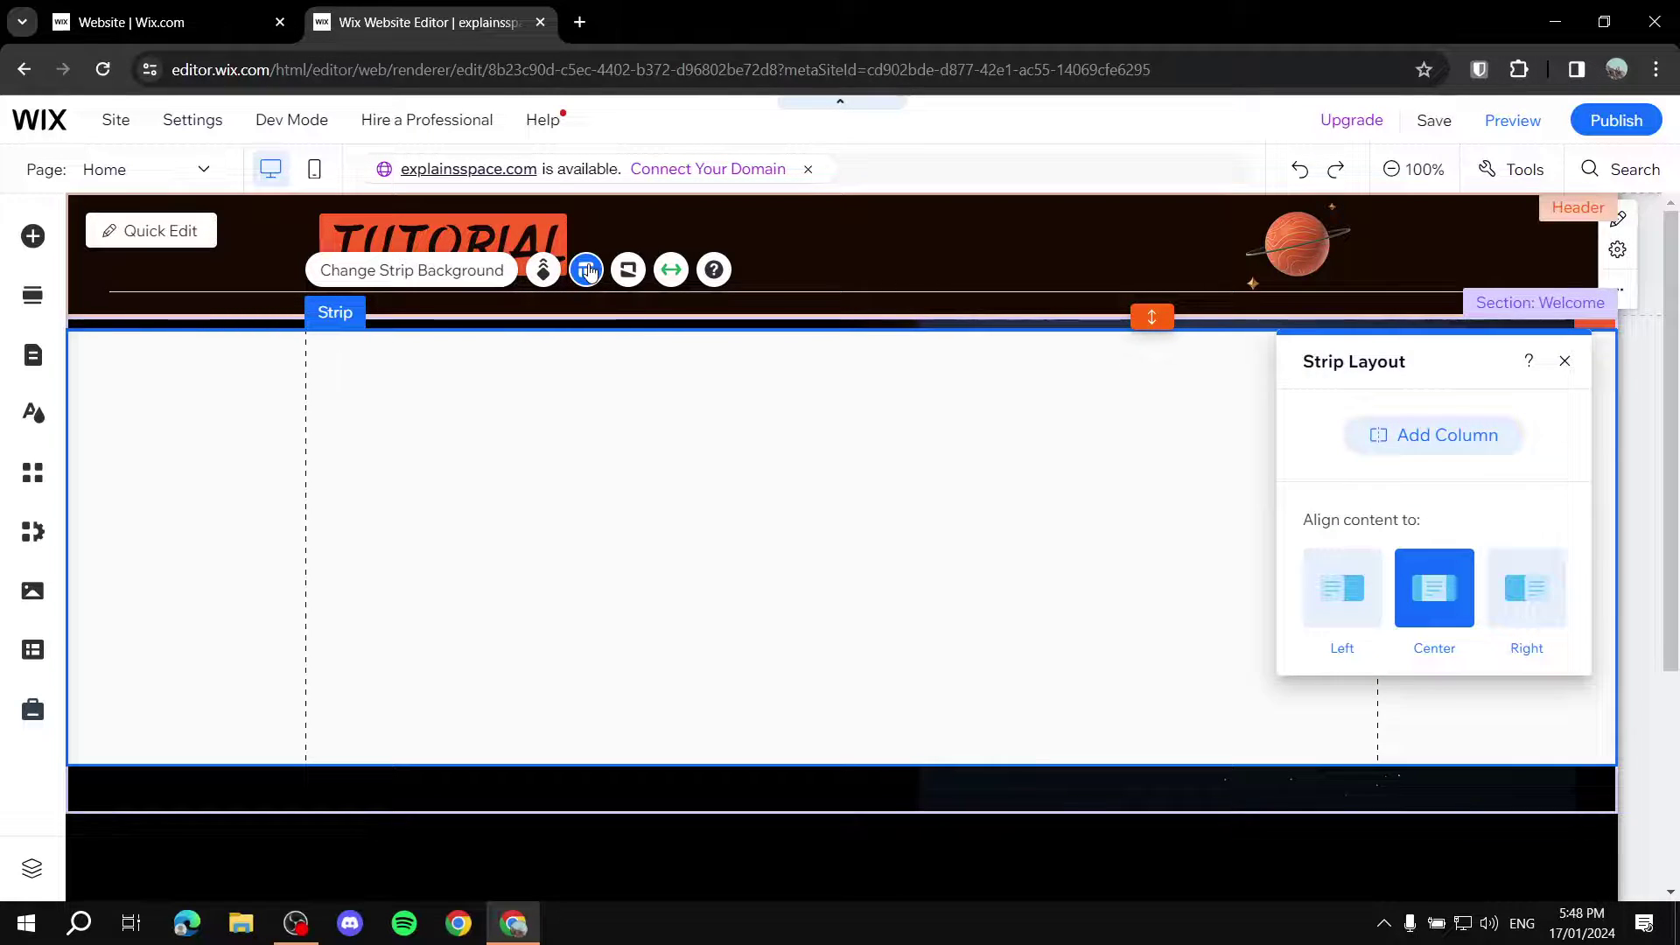
pyautogui.click(1564, 361)
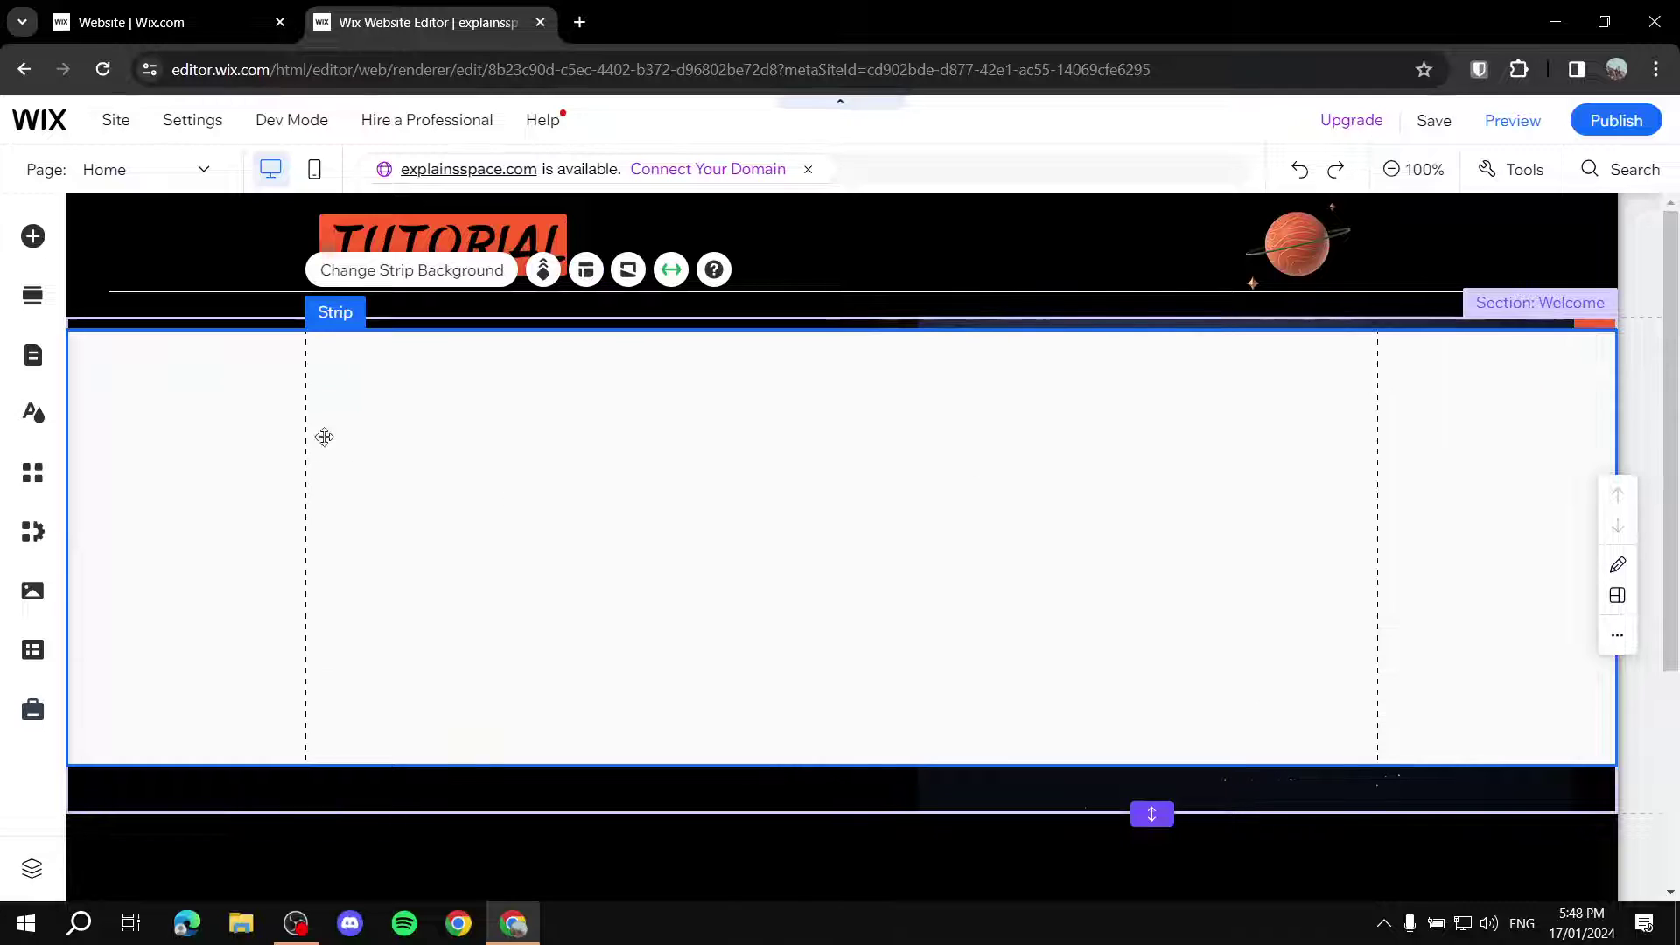
pyautogui.click(407, 270)
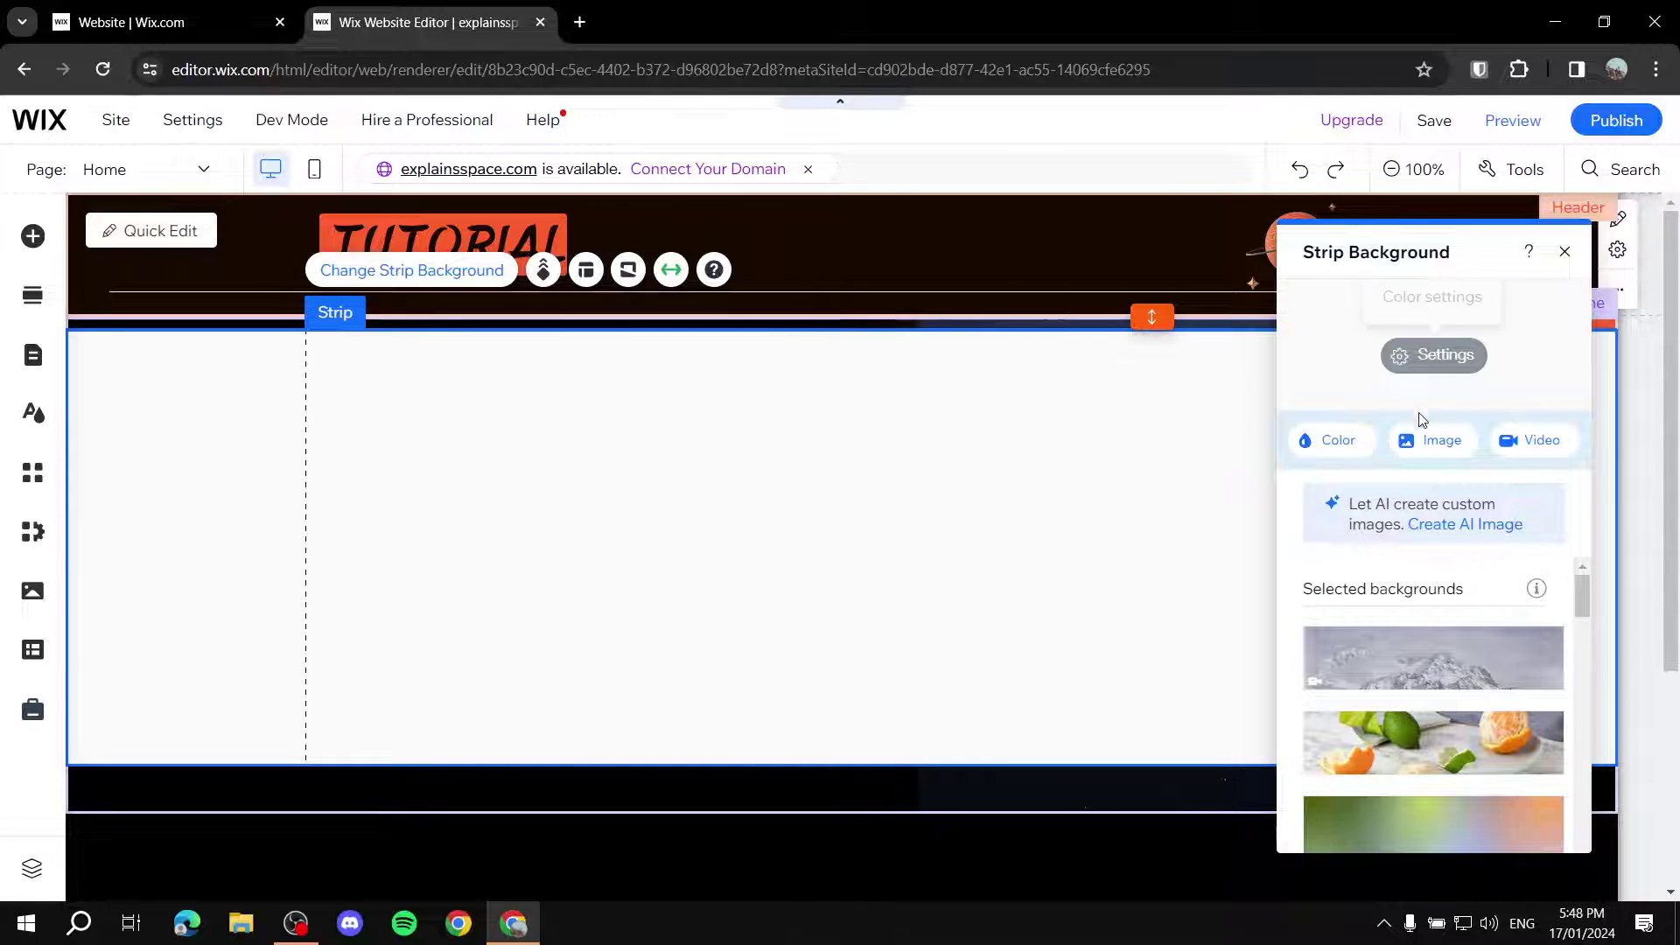
pyautogui.click(1337, 442)
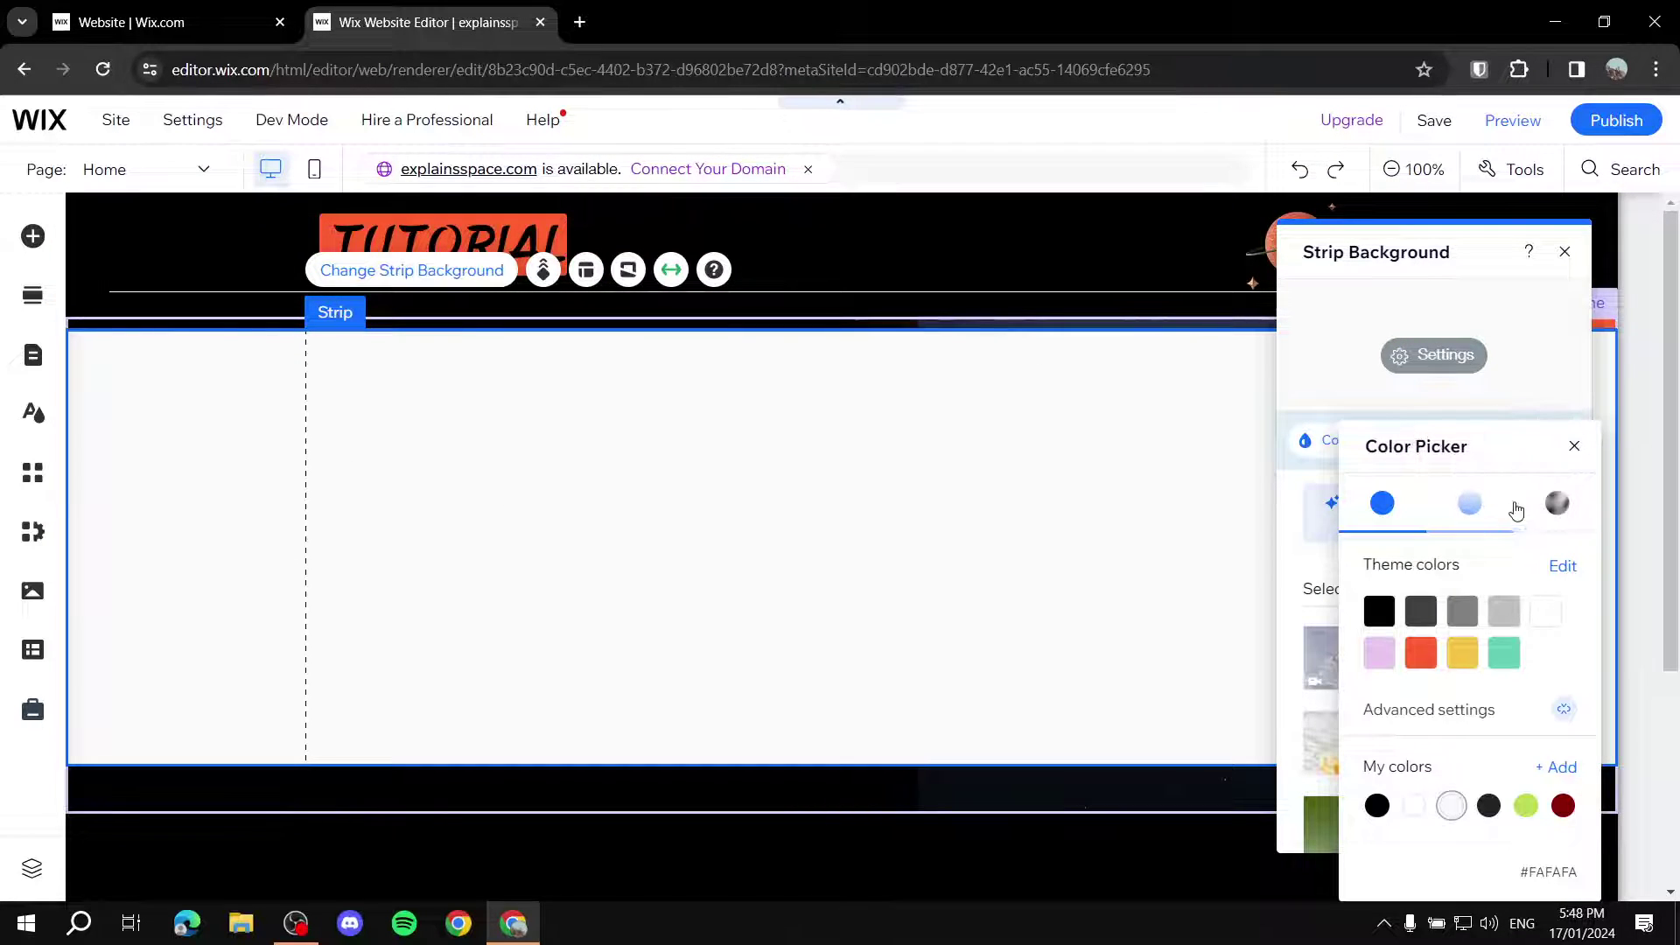
pyautogui.click(1574, 445)
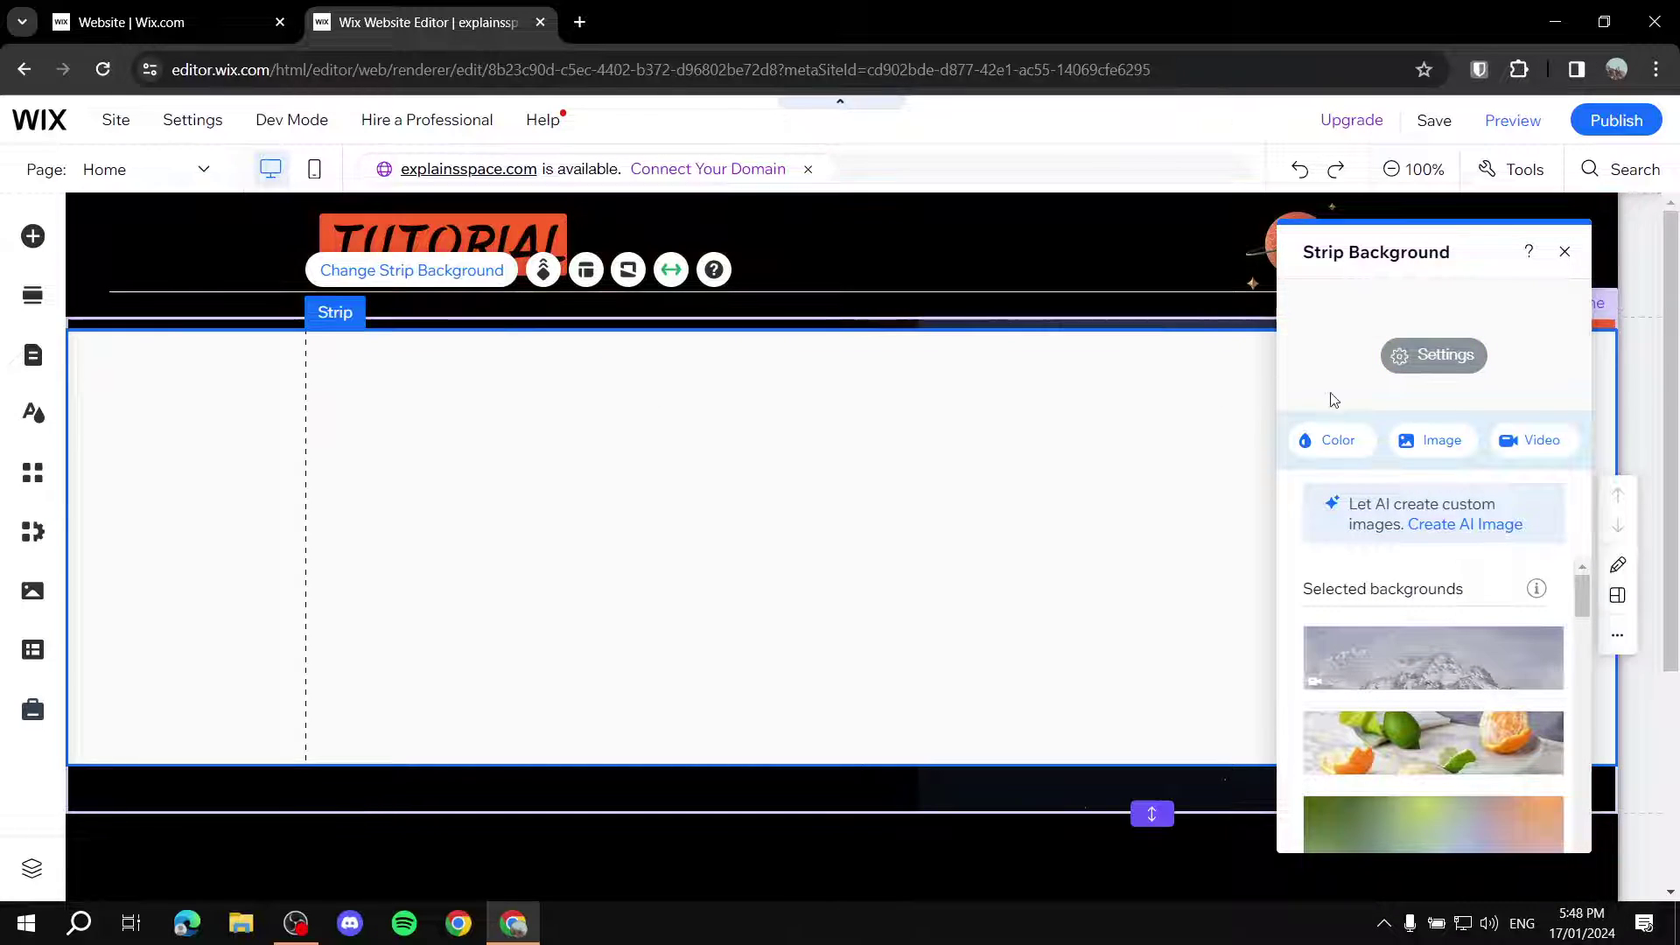
pyautogui.click(1432, 366)
pyautogui.moveTo(1425, 398); pyautogui.dragTo(1033, 435)
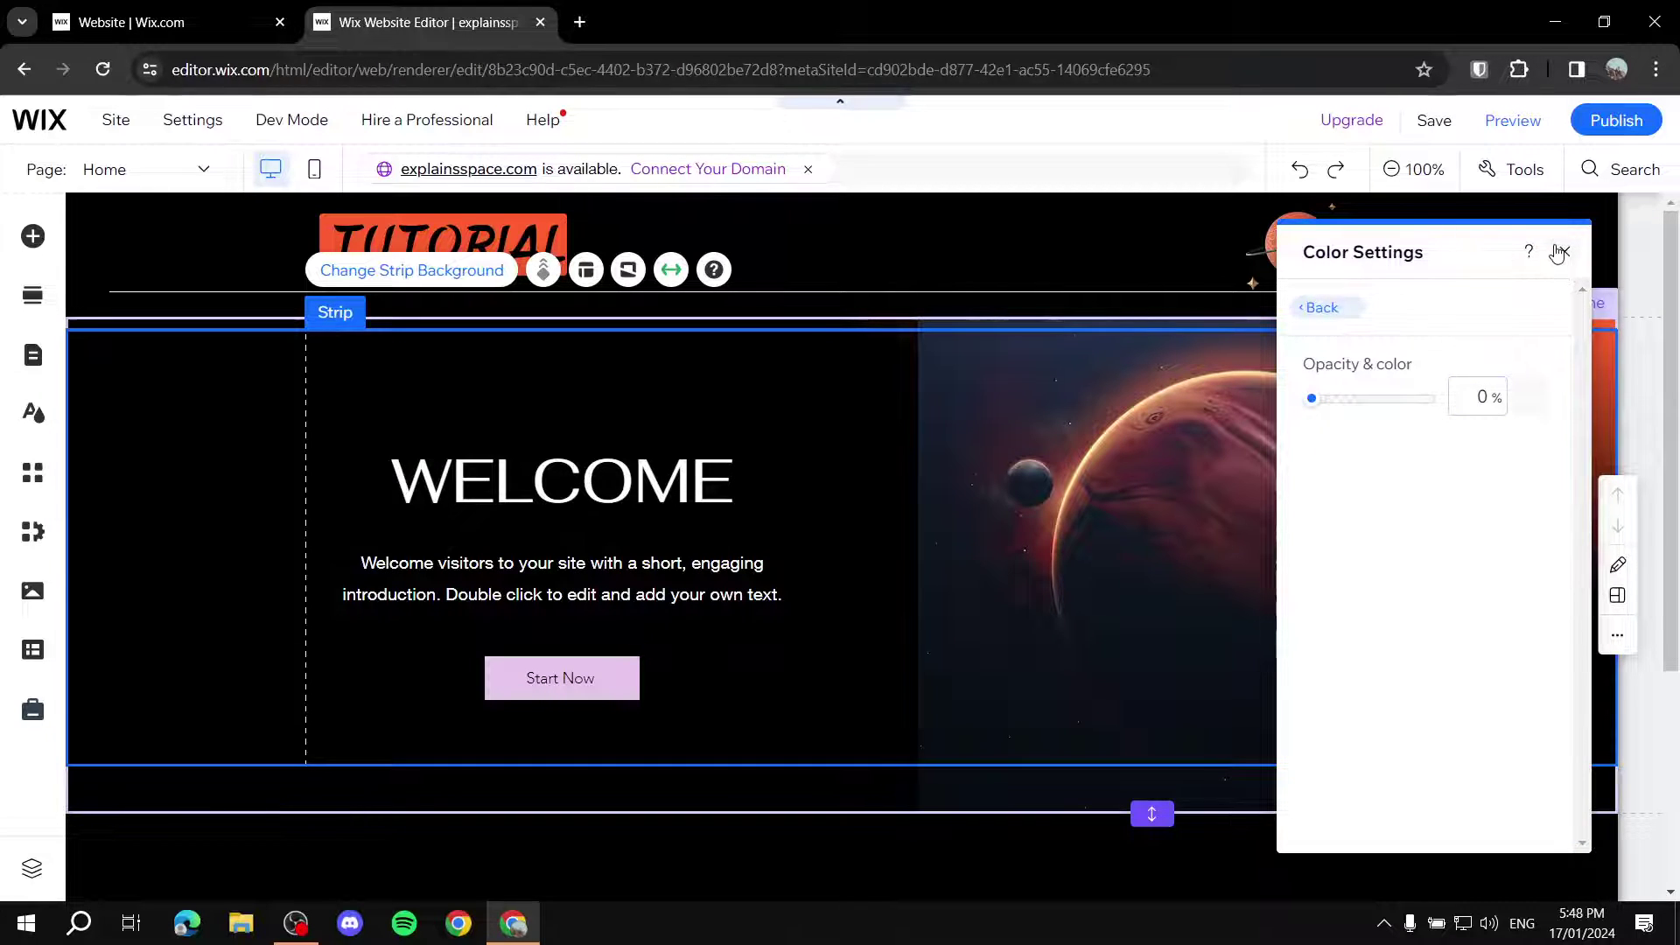
pyautogui.click(1560, 252)
pyautogui.moveTo(1588, 357)
pyautogui.mouseDown()
pyautogui.moveTo(1590, 390)
pyautogui.moveTo(1590, 346)
pyautogui.moveTo(1589, 371)
pyautogui.mouseUp()
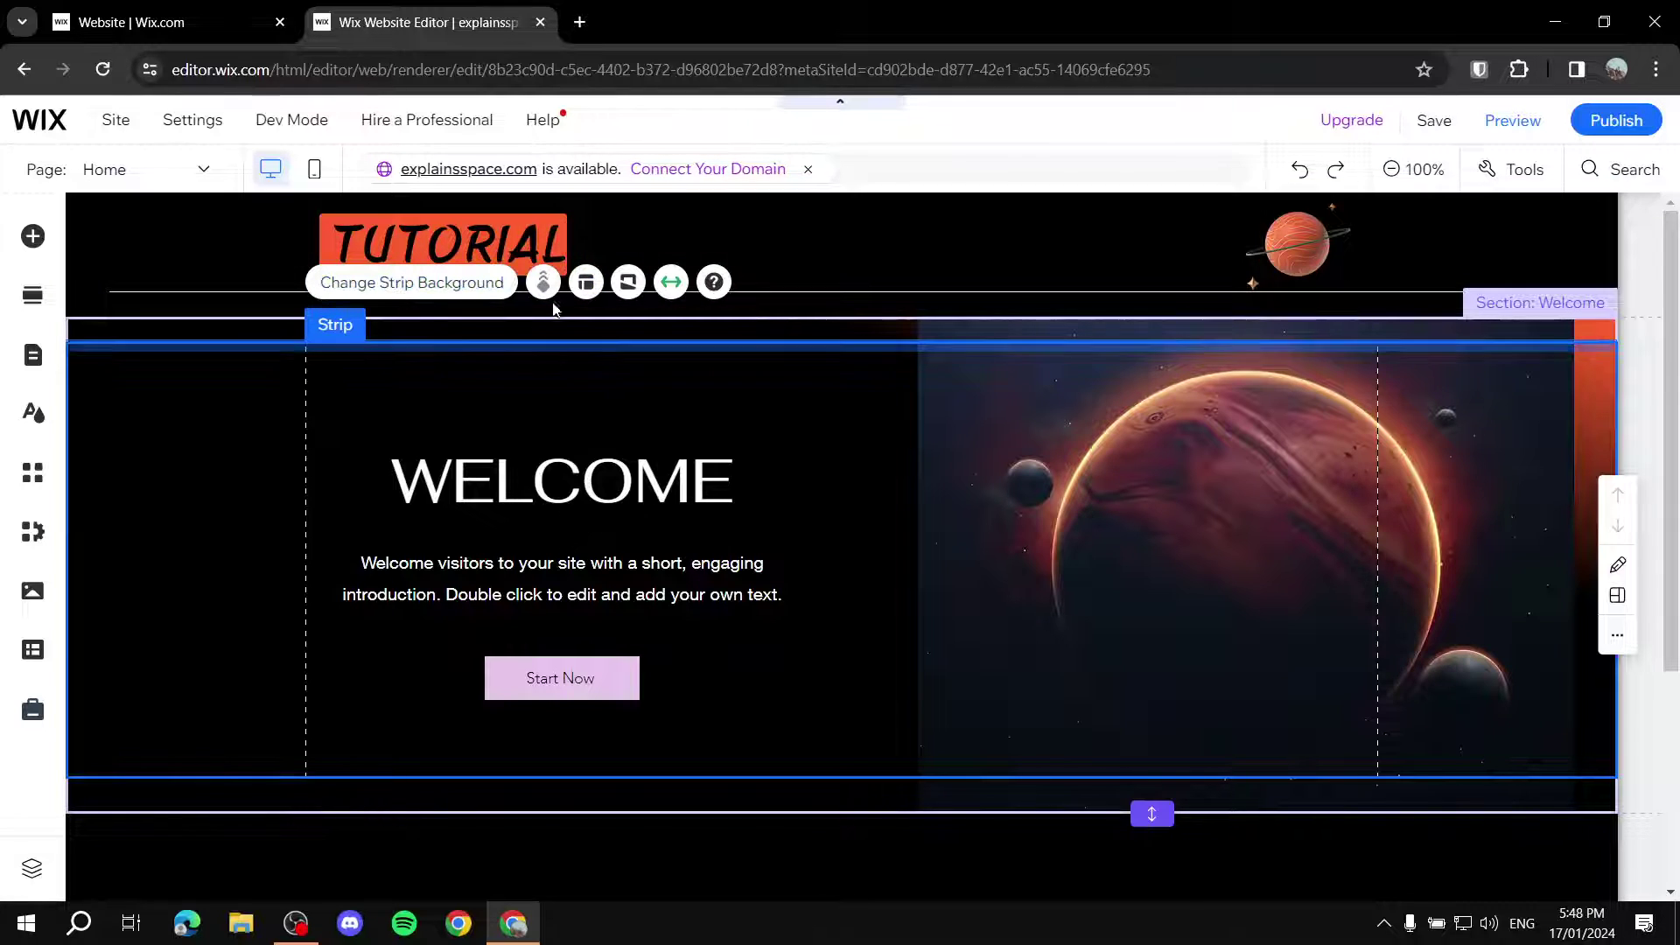
# - Add a second column to the strip and start dragging the planet image into it
pyautogui.click(586, 282)
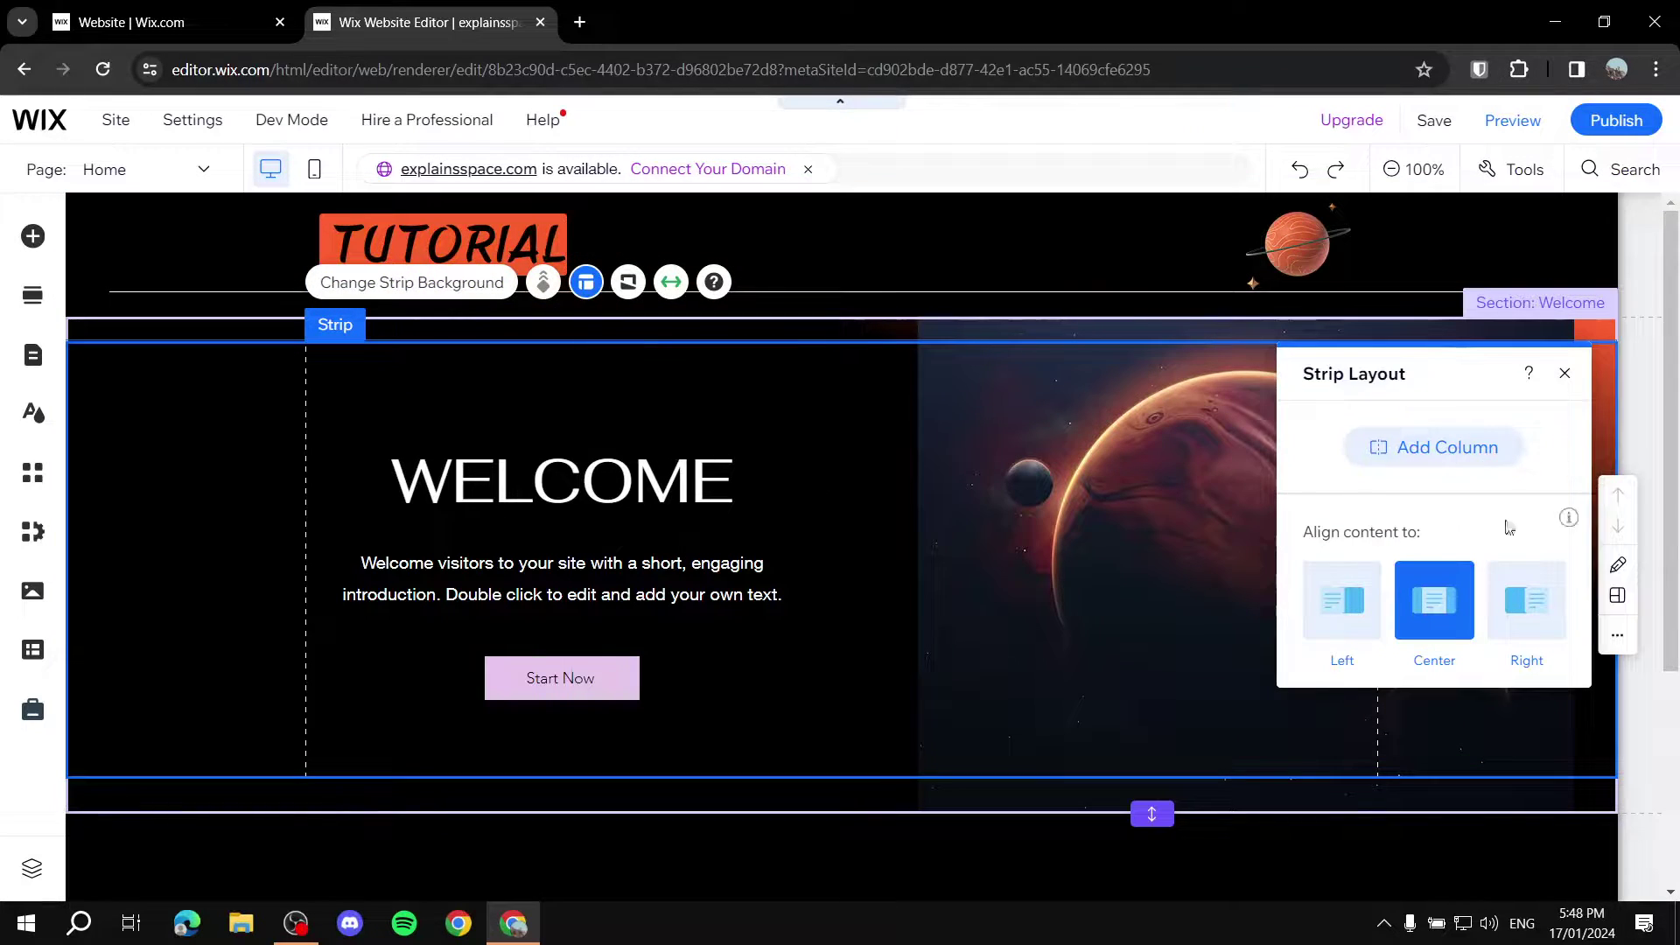
pyautogui.click(1427, 449)
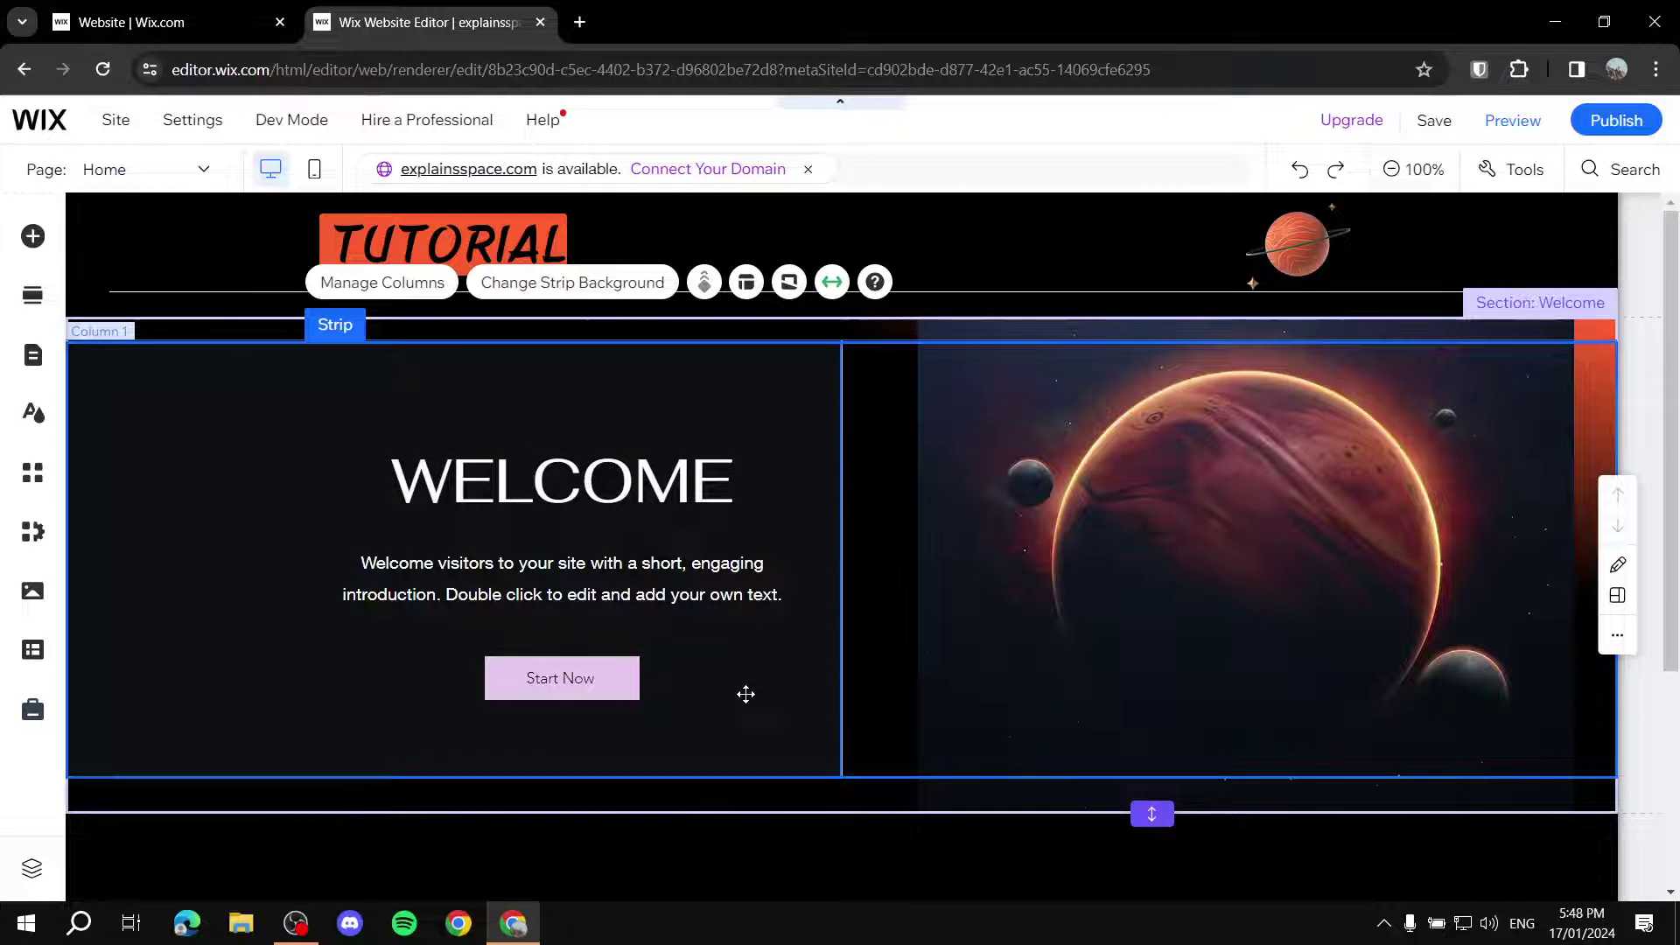
pyautogui.click(743, 691)
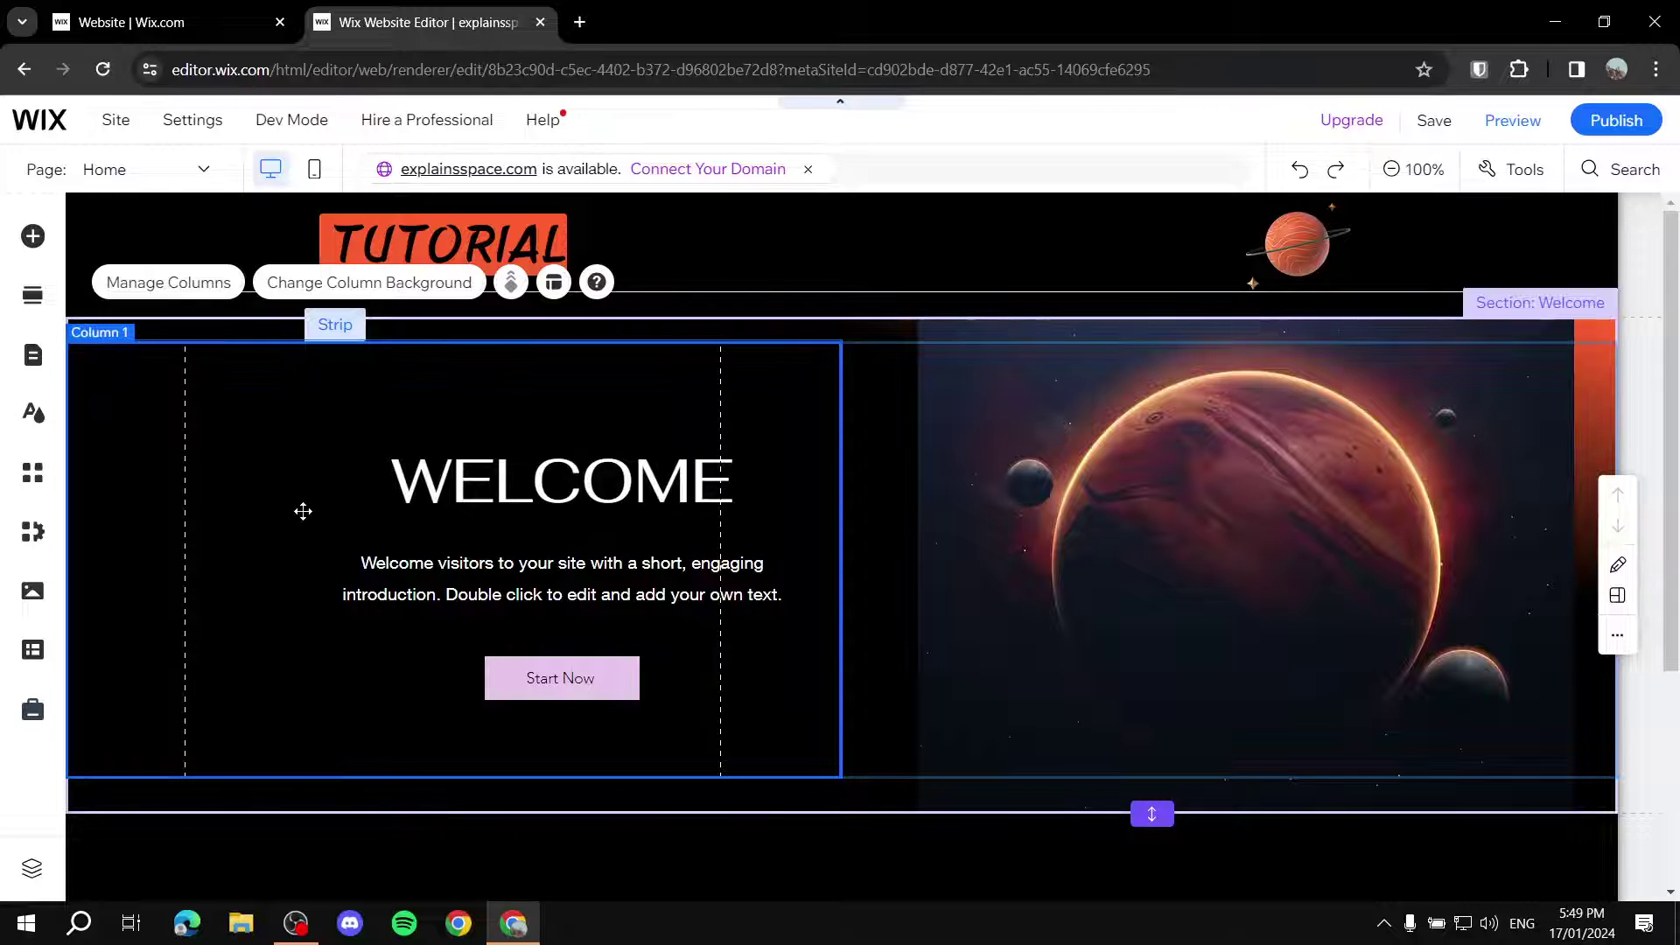
pyautogui.click(1408, 748)
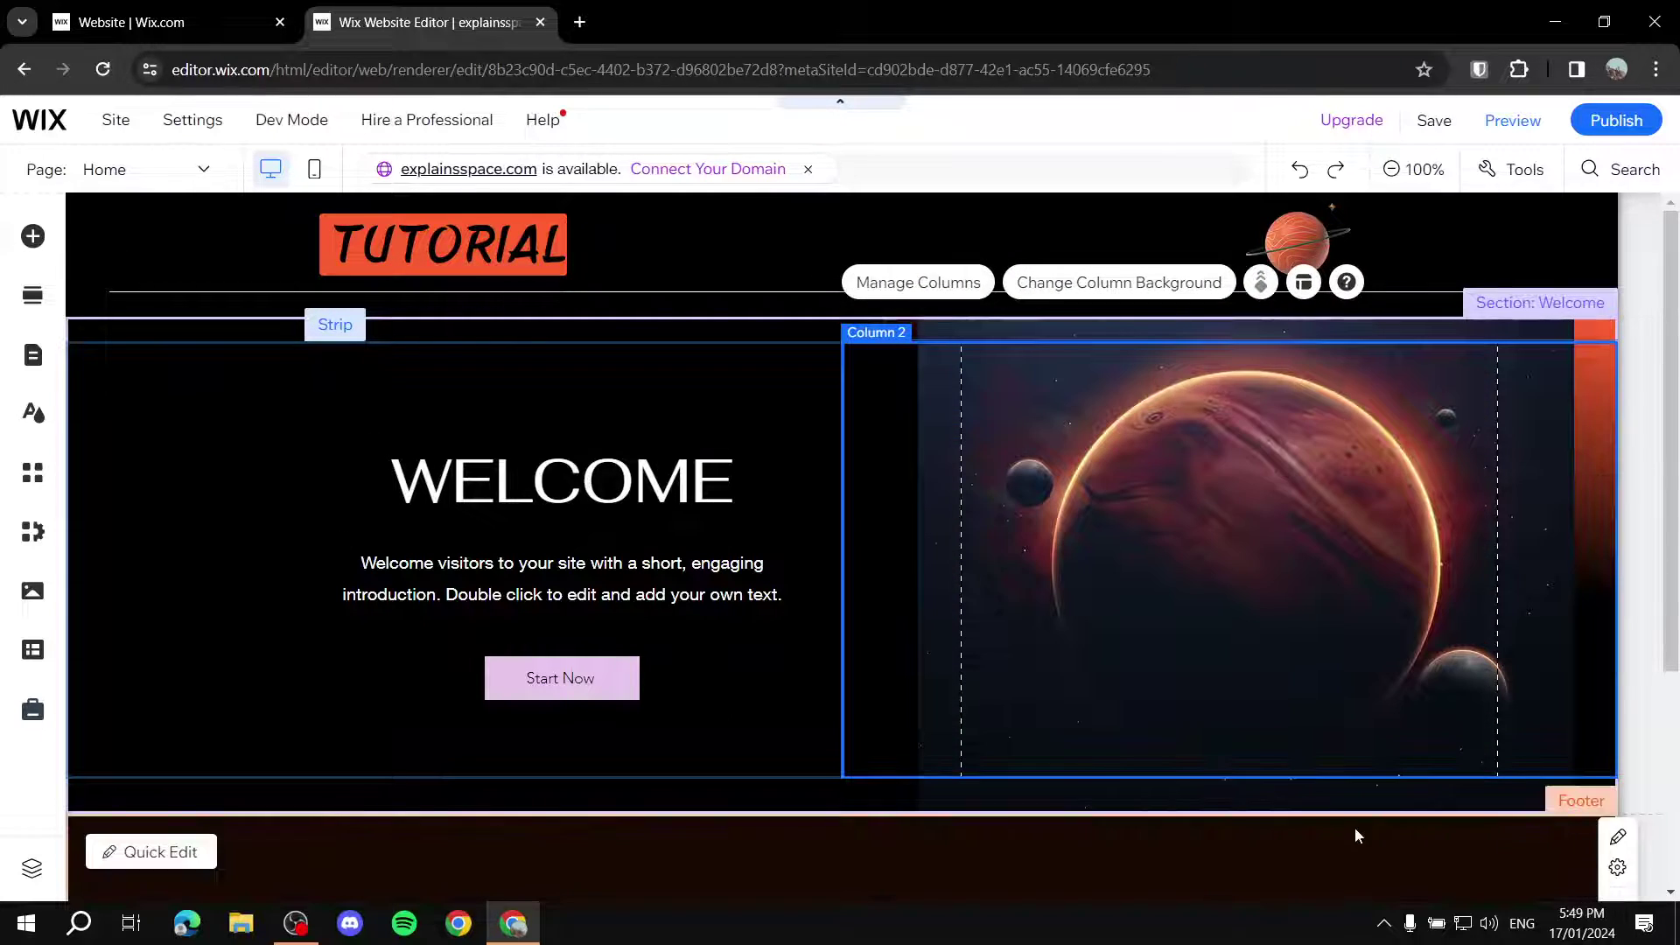
pyautogui.click(1378, 805)
pyautogui.moveTo(1428, 799); pyautogui.dragTo(1408, 741)
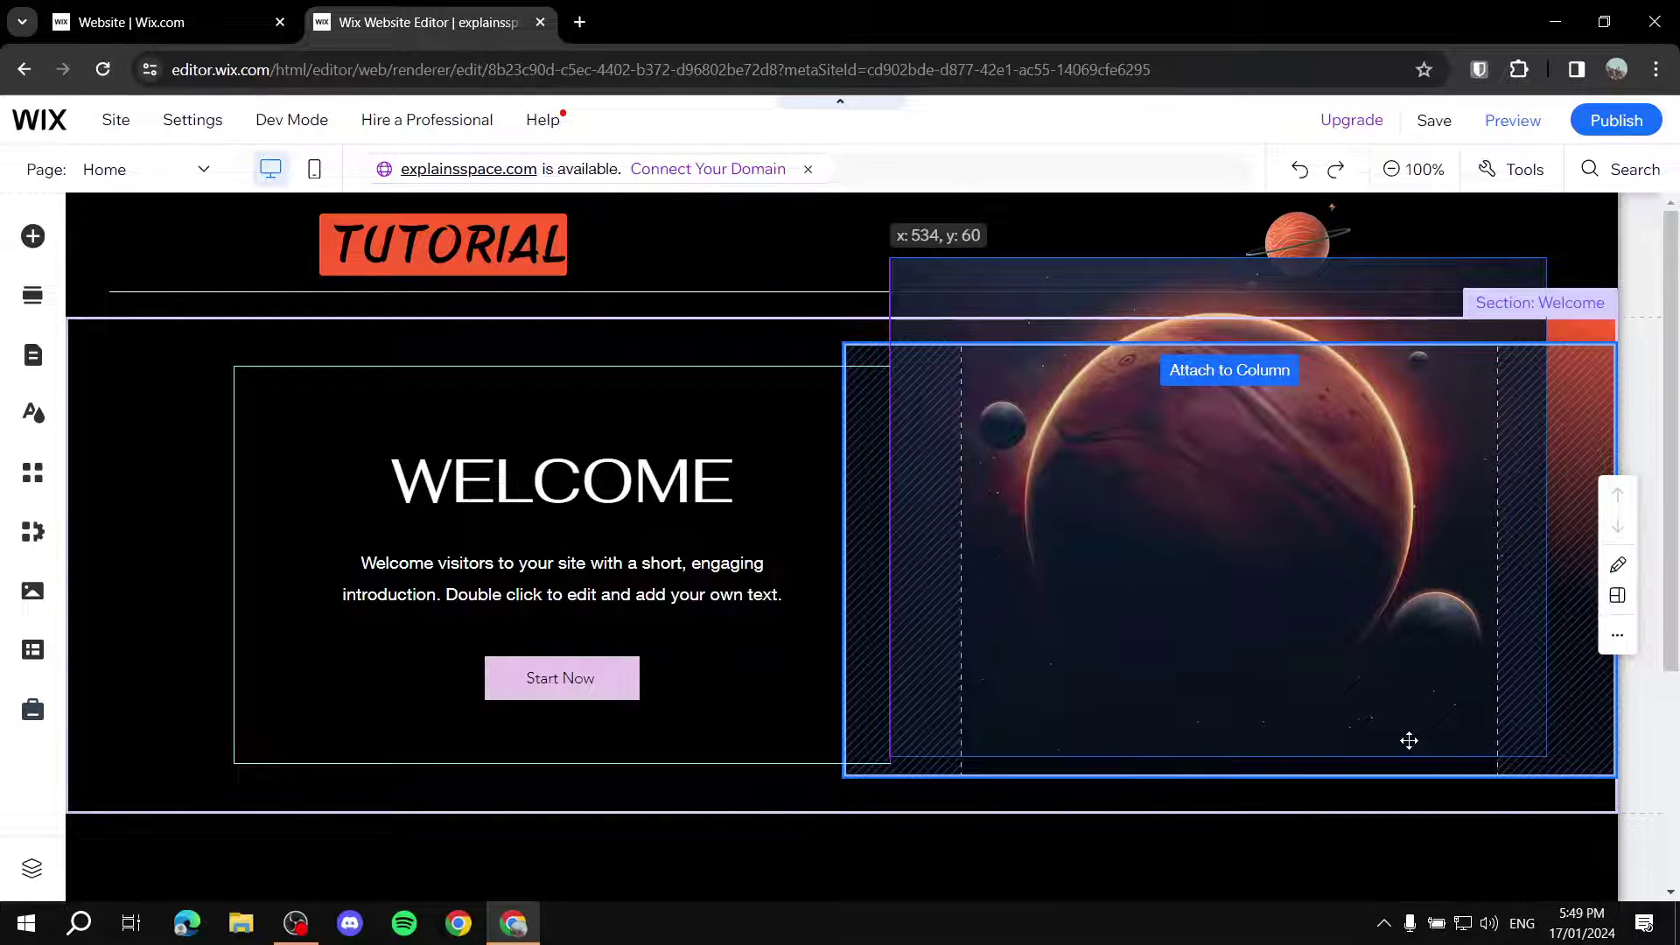
# - Drop the planet image further left in the right column, near the divider
pyautogui.moveTo(1409, 741); pyautogui.dragTo(1409, 741)
pyautogui.moveTo(1409, 741)
pyautogui.mouseDown()
pyautogui.moveTo(1208, 928)
pyautogui.moveTo(1335, 679)
pyautogui.moveTo(1361, 753)
pyautogui.moveTo(1395, 784)
pyautogui.moveTo(1394, 727)
pyautogui.moveTo(1395, 770)
pyautogui.mouseUp()
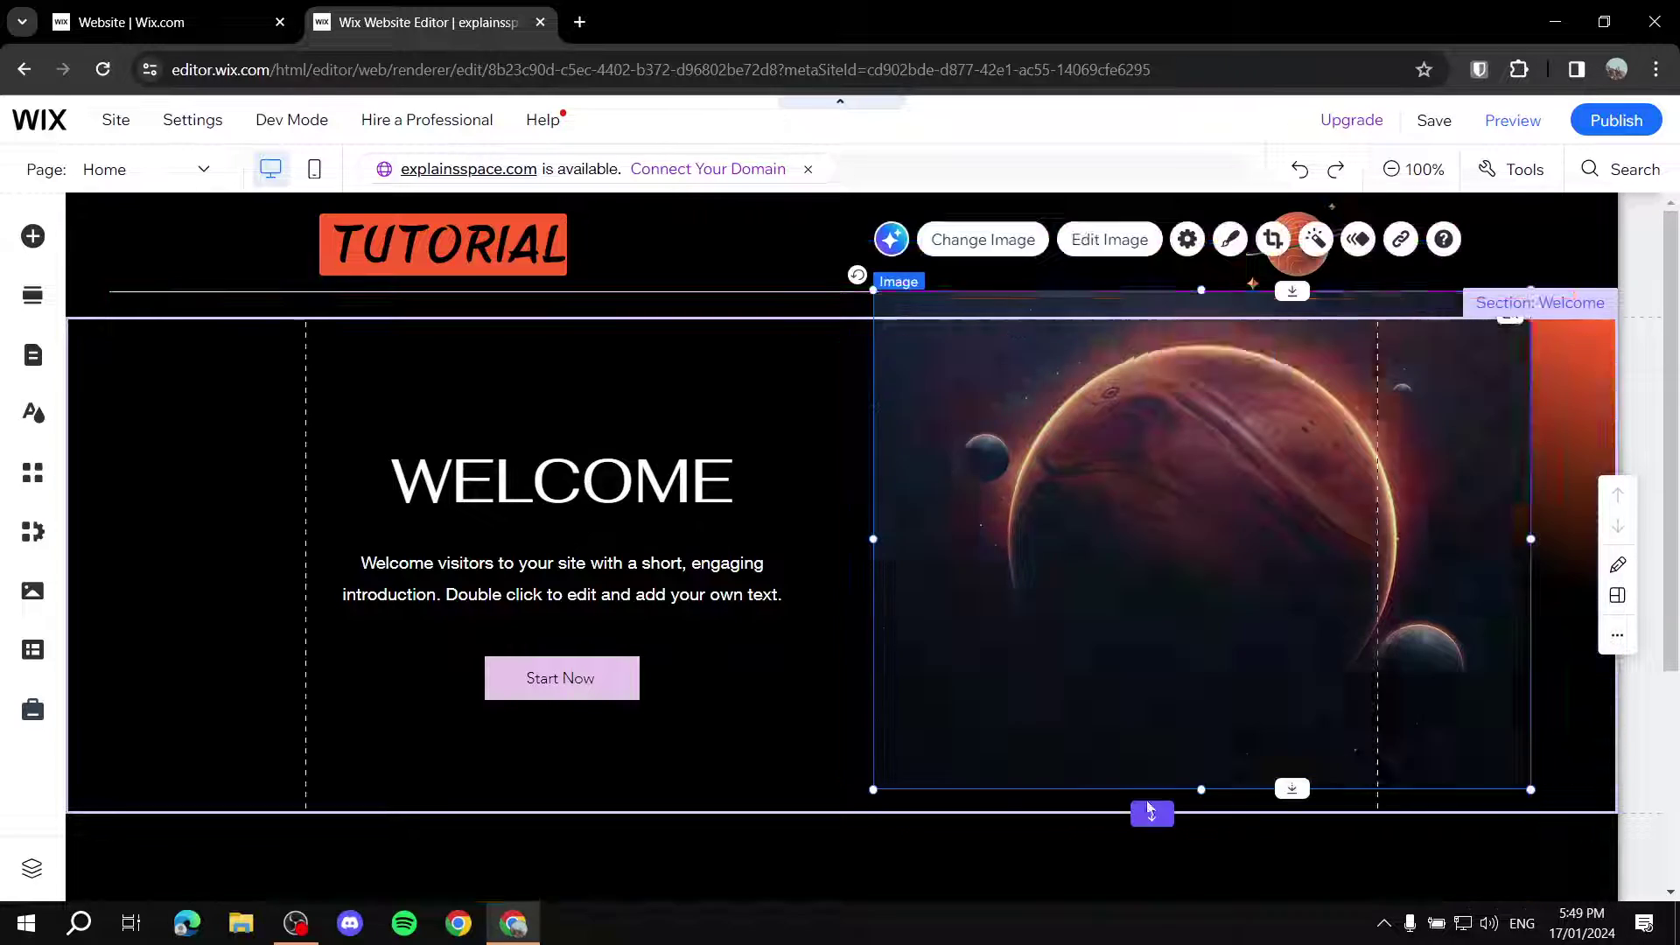
pyautogui.click(771, 565)
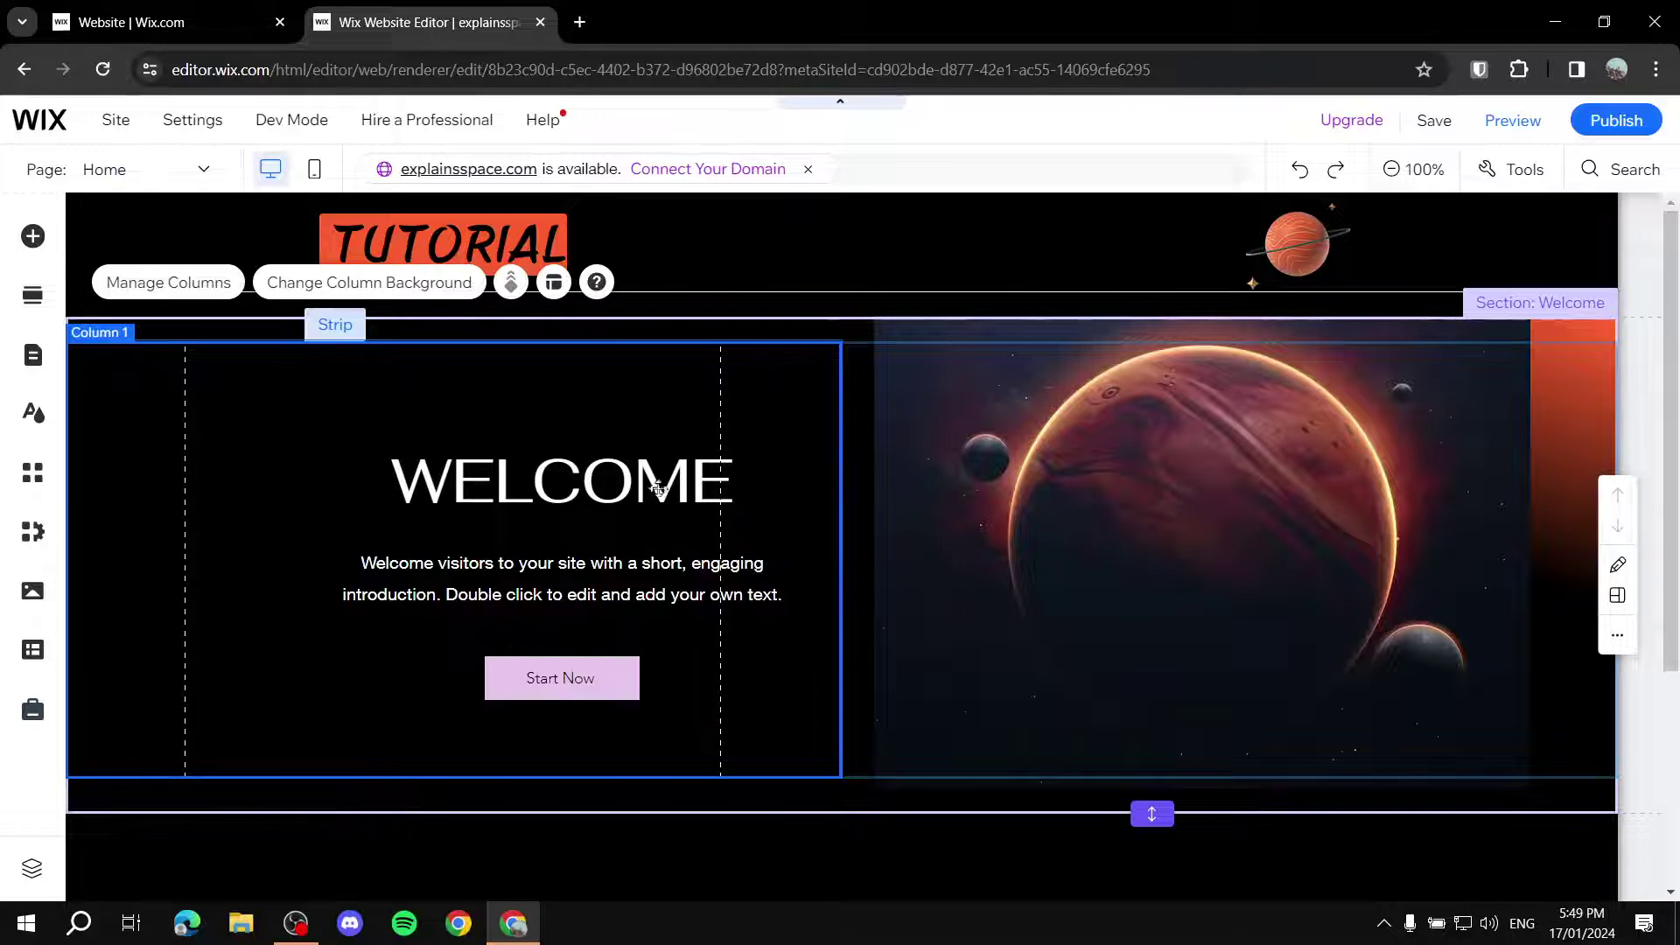
# - Shift the left column down and reposition the WELCOME text box within it
pyautogui.click(853, 350)
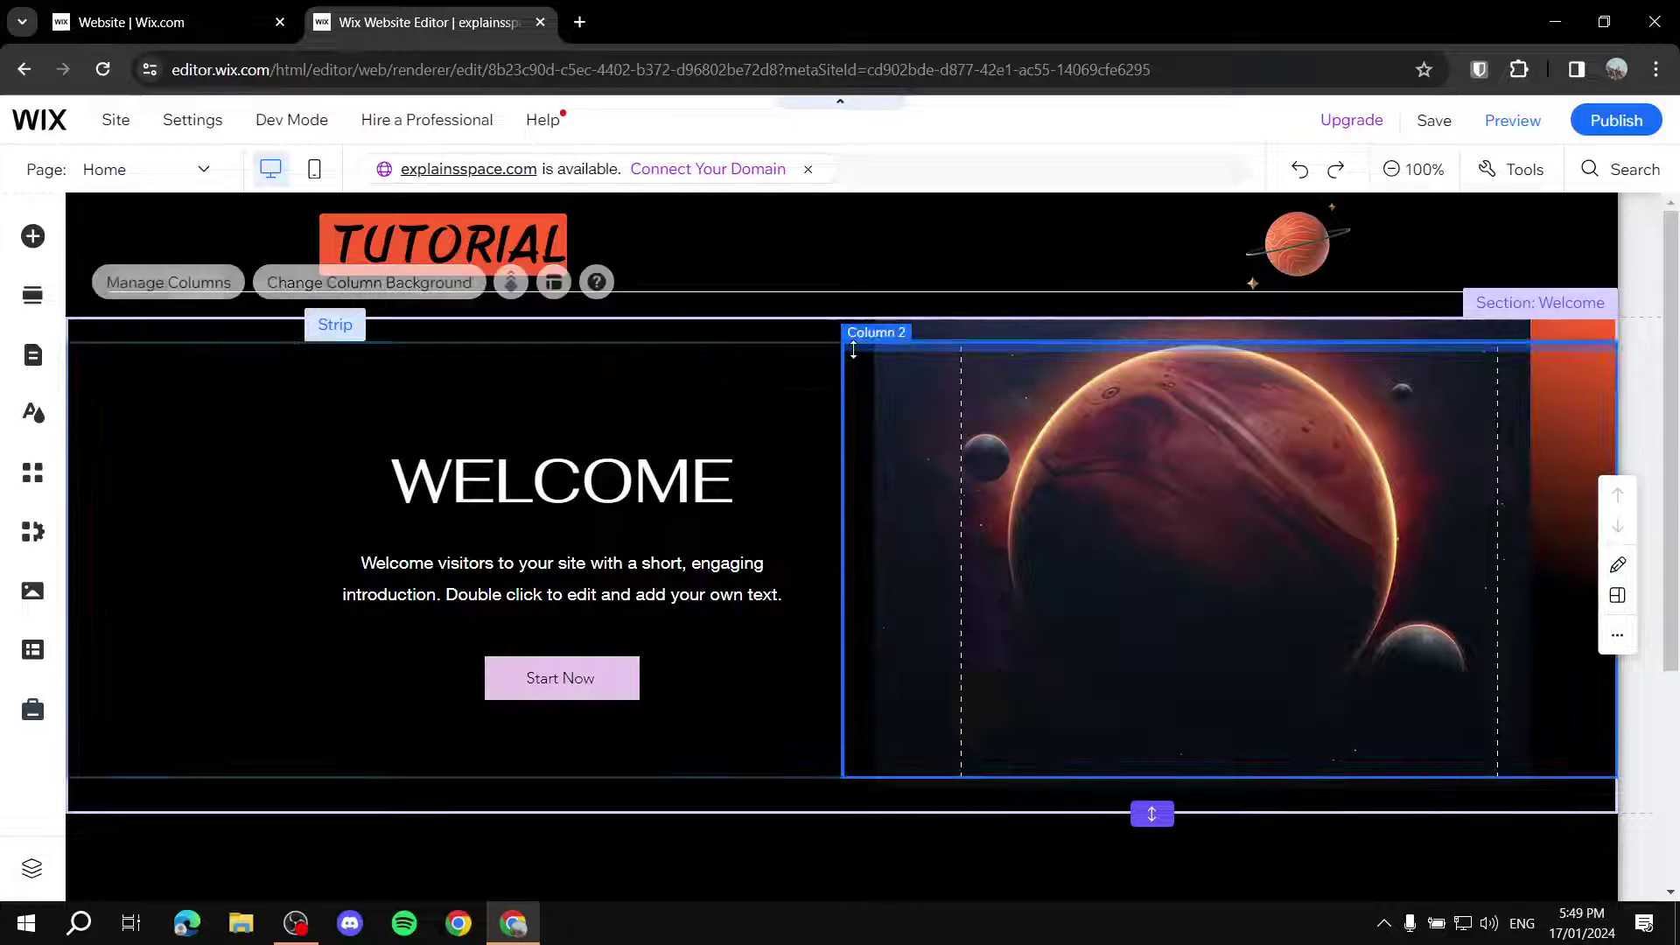
pyautogui.click(790, 363)
pyautogui.moveTo(730, 564); pyautogui.dragTo(753, 612)
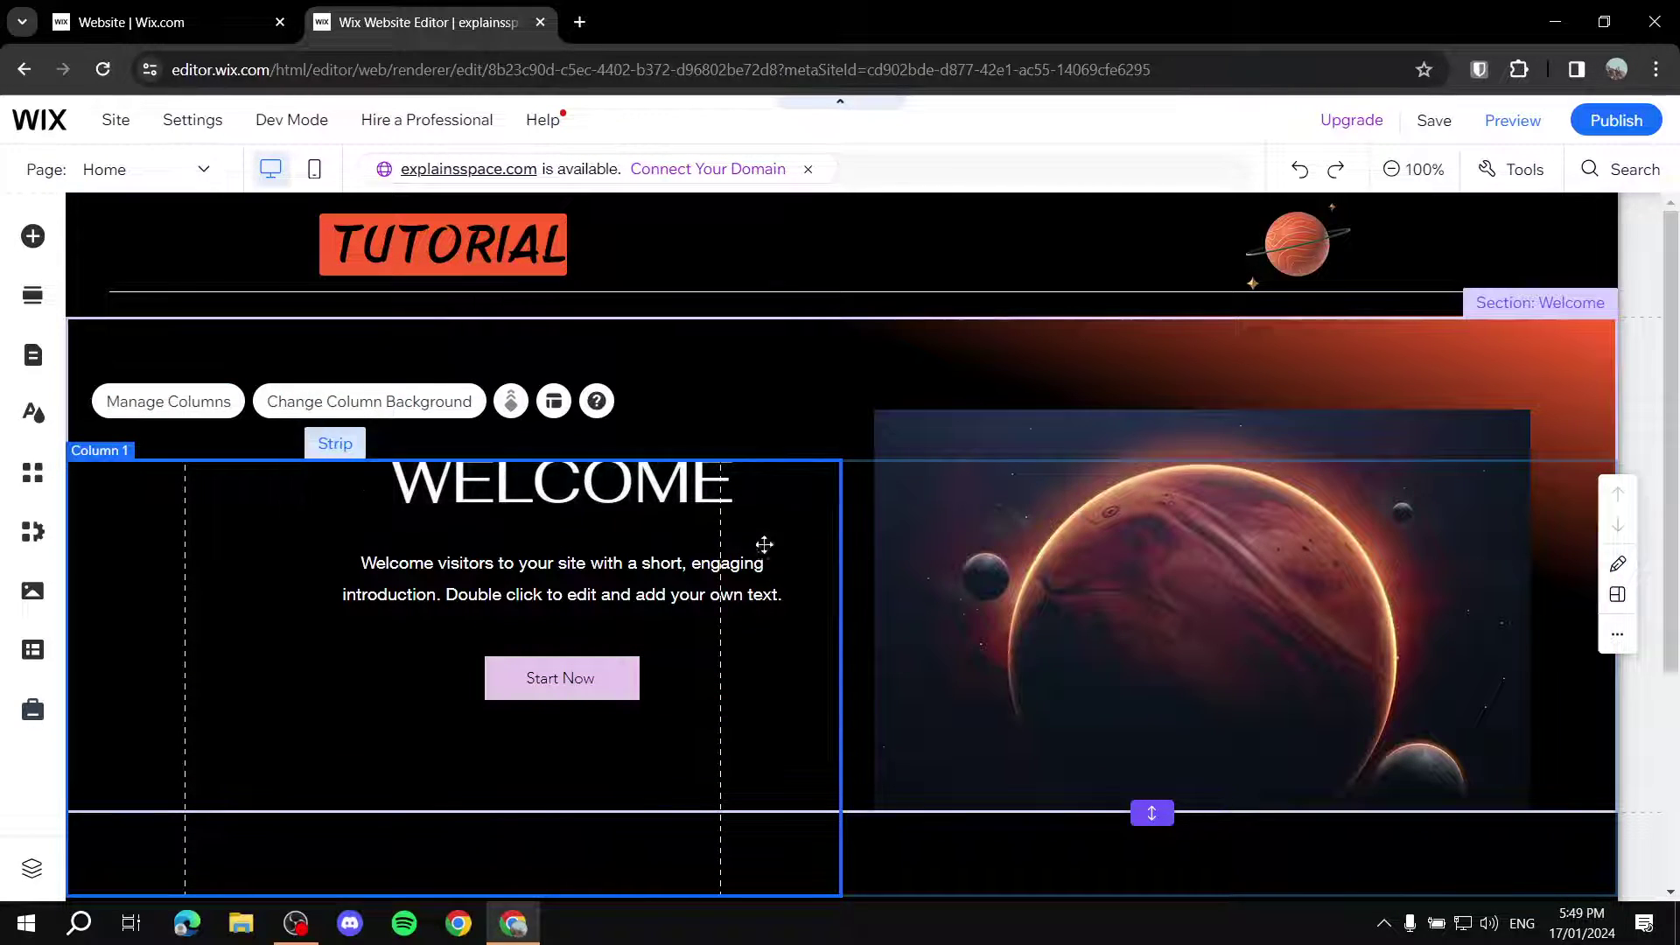
pyautogui.moveTo(833, 571); pyautogui.dragTo(833, 631)
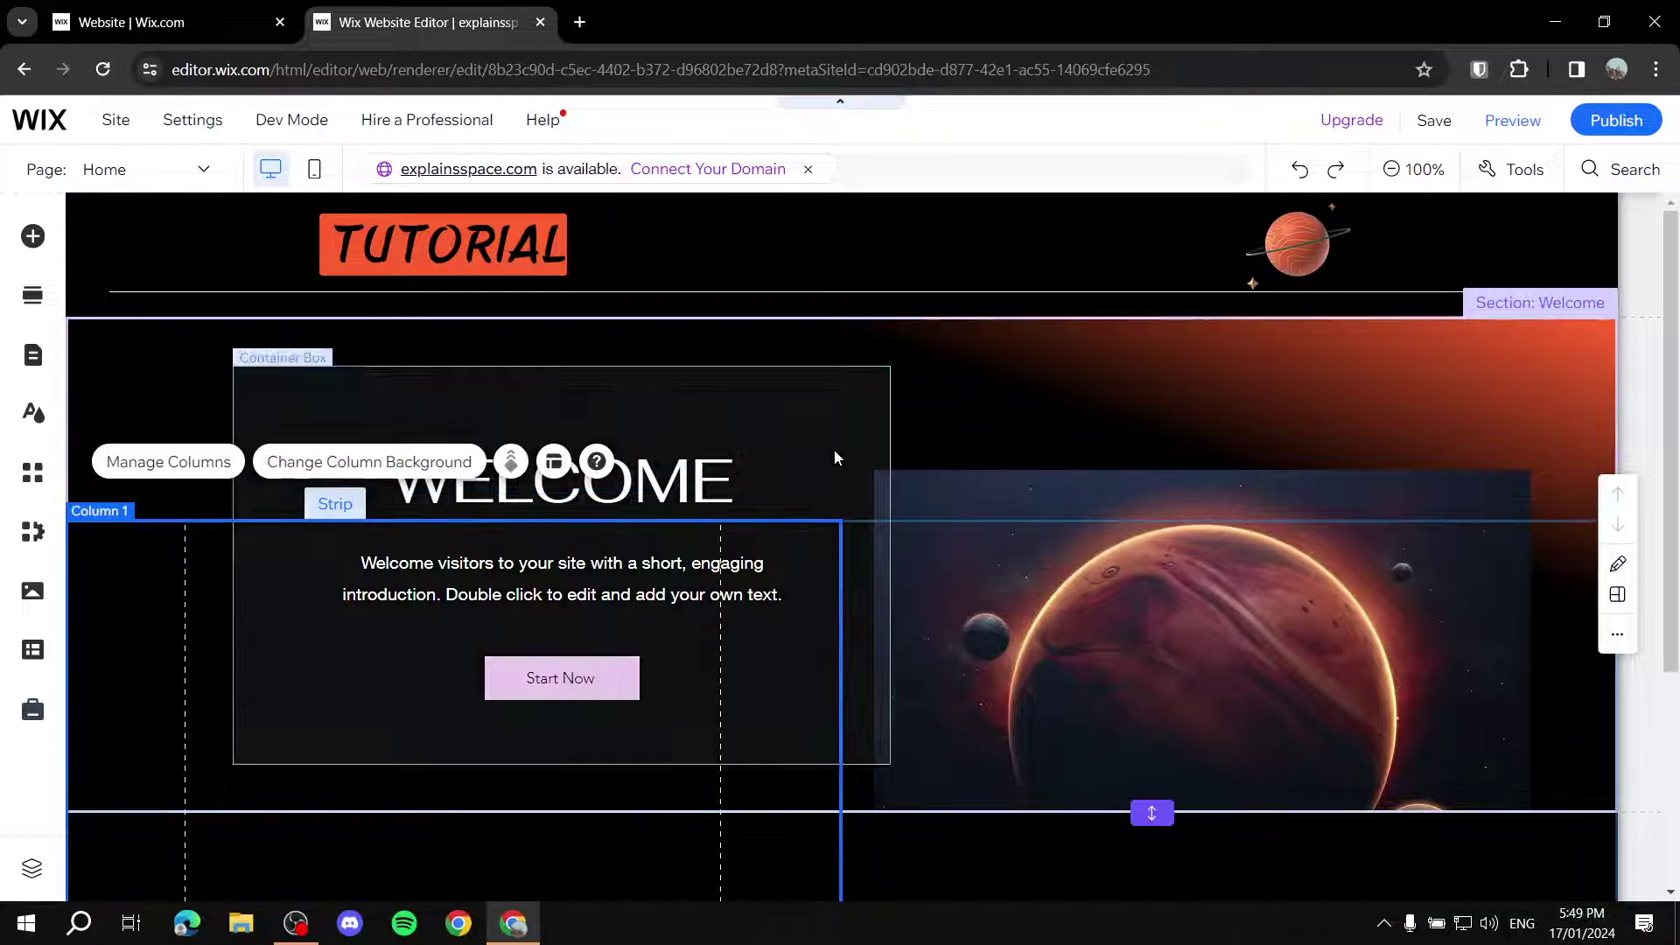
pyautogui.click(829, 409)
pyautogui.moveTo(829, 409); pyautogui.dragTo(717, 578)
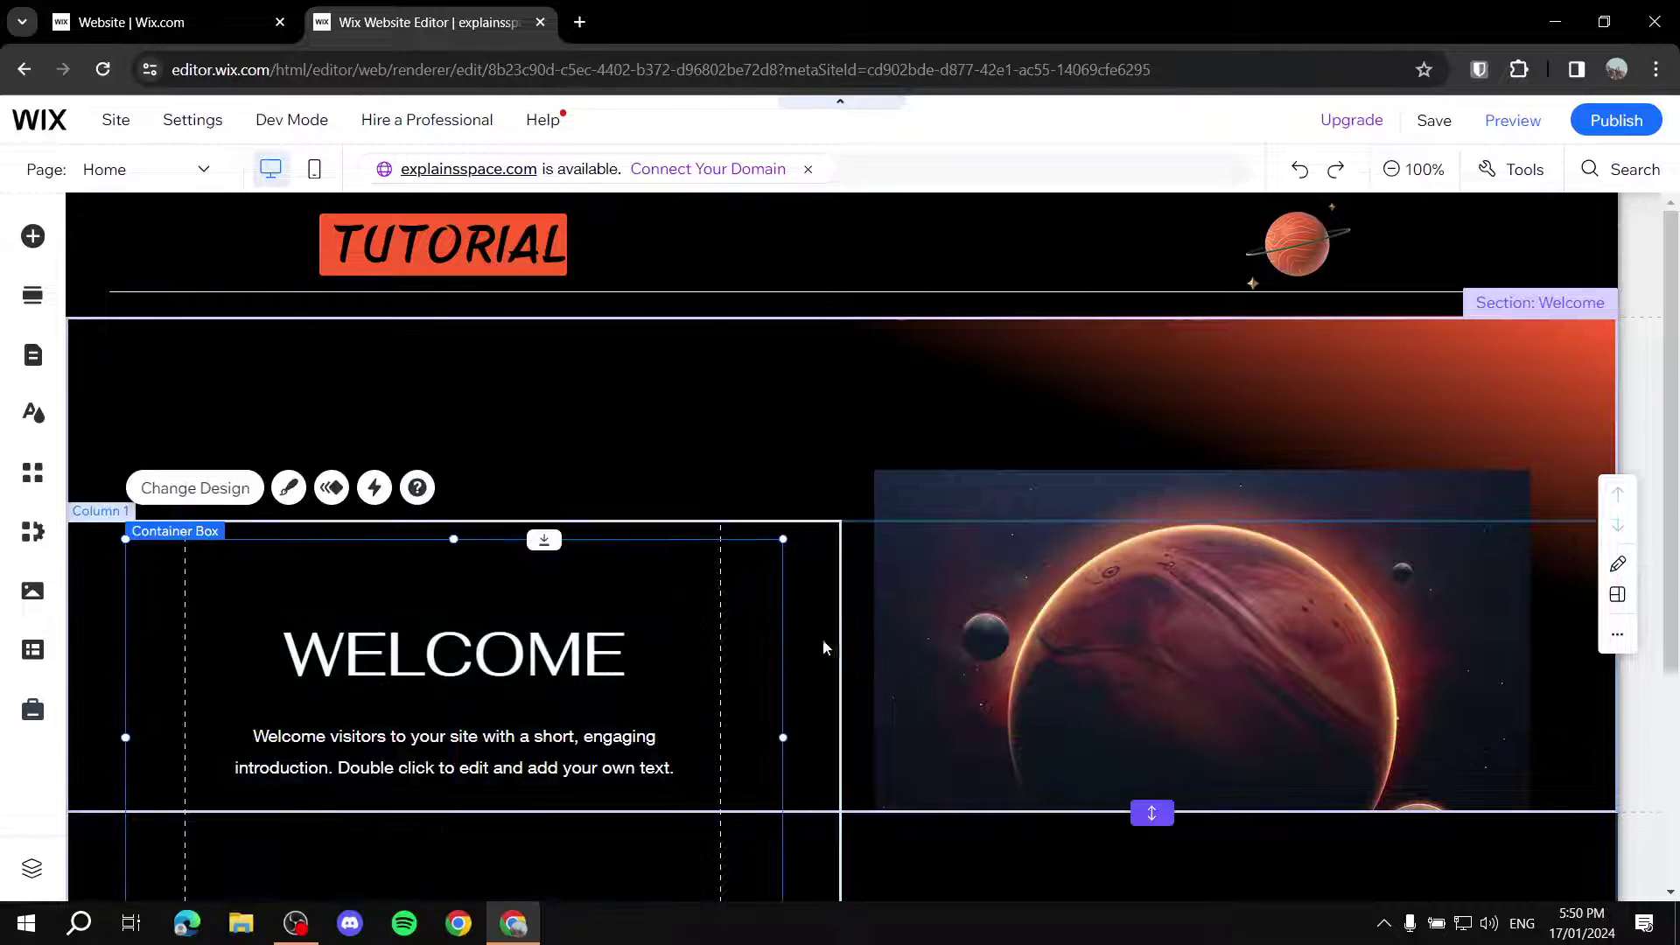
# - Move the right column upward, then check the WELCOME box, planet image and header
pyautogui.click(854, 626)
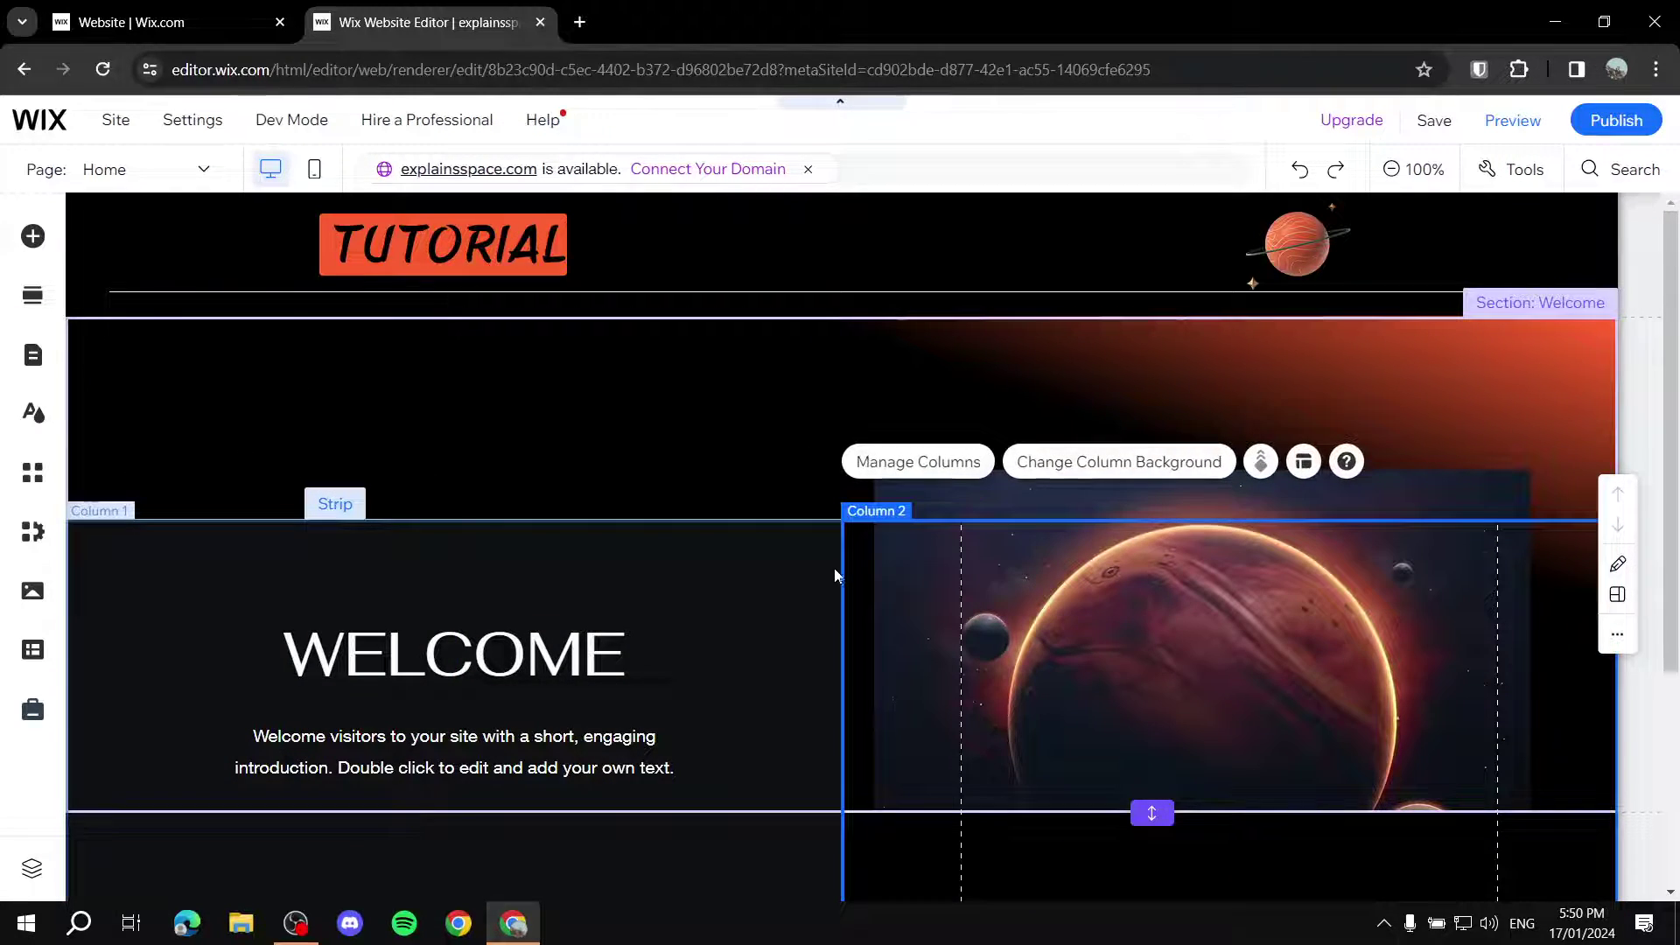
pyautogui.moveTo(844, 544); pyautogui.dragTo(847, 390)
pyautogui.click(752, 477)
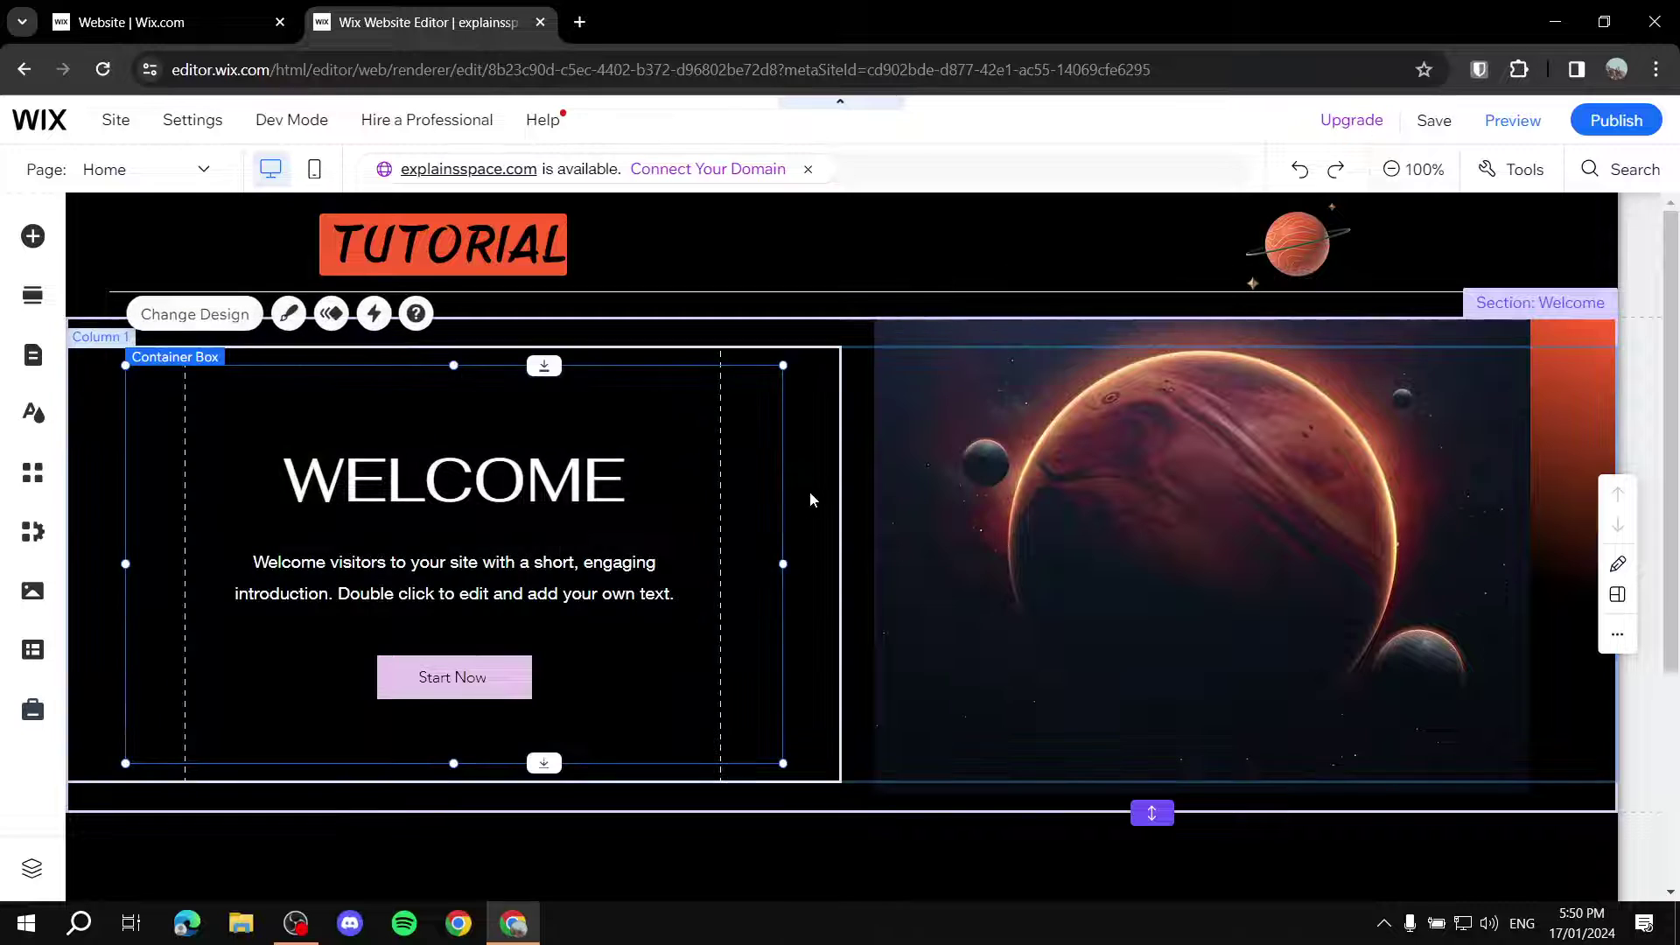
pyautogui.click(1237, 612)
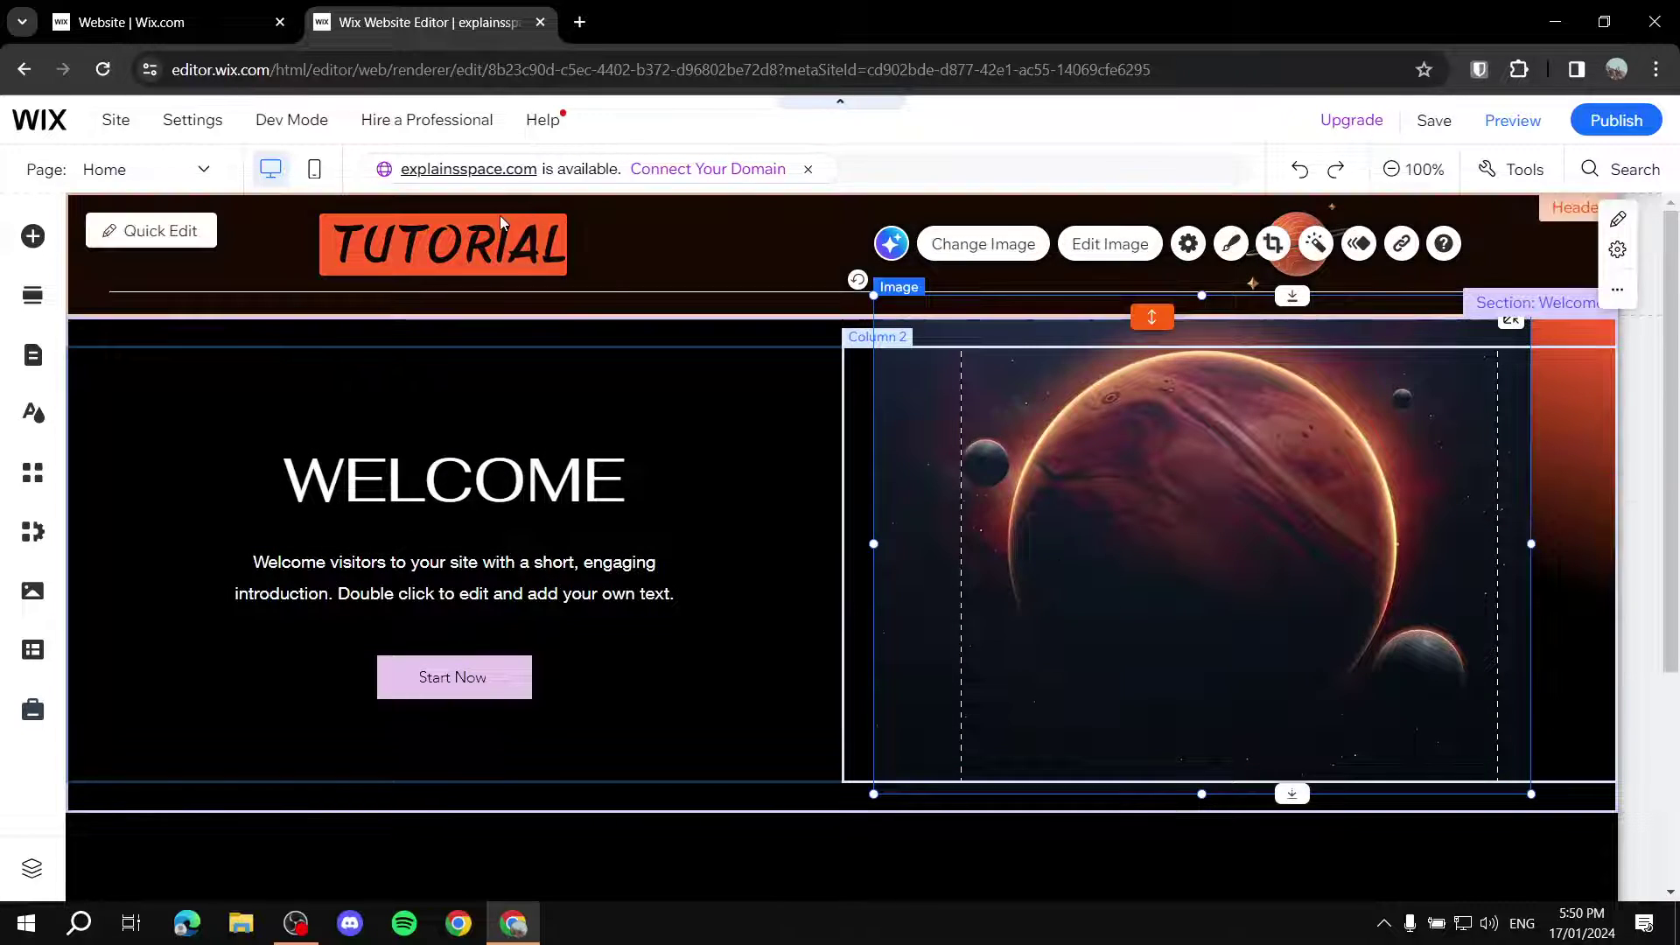
pyautogui.click(837, 282)
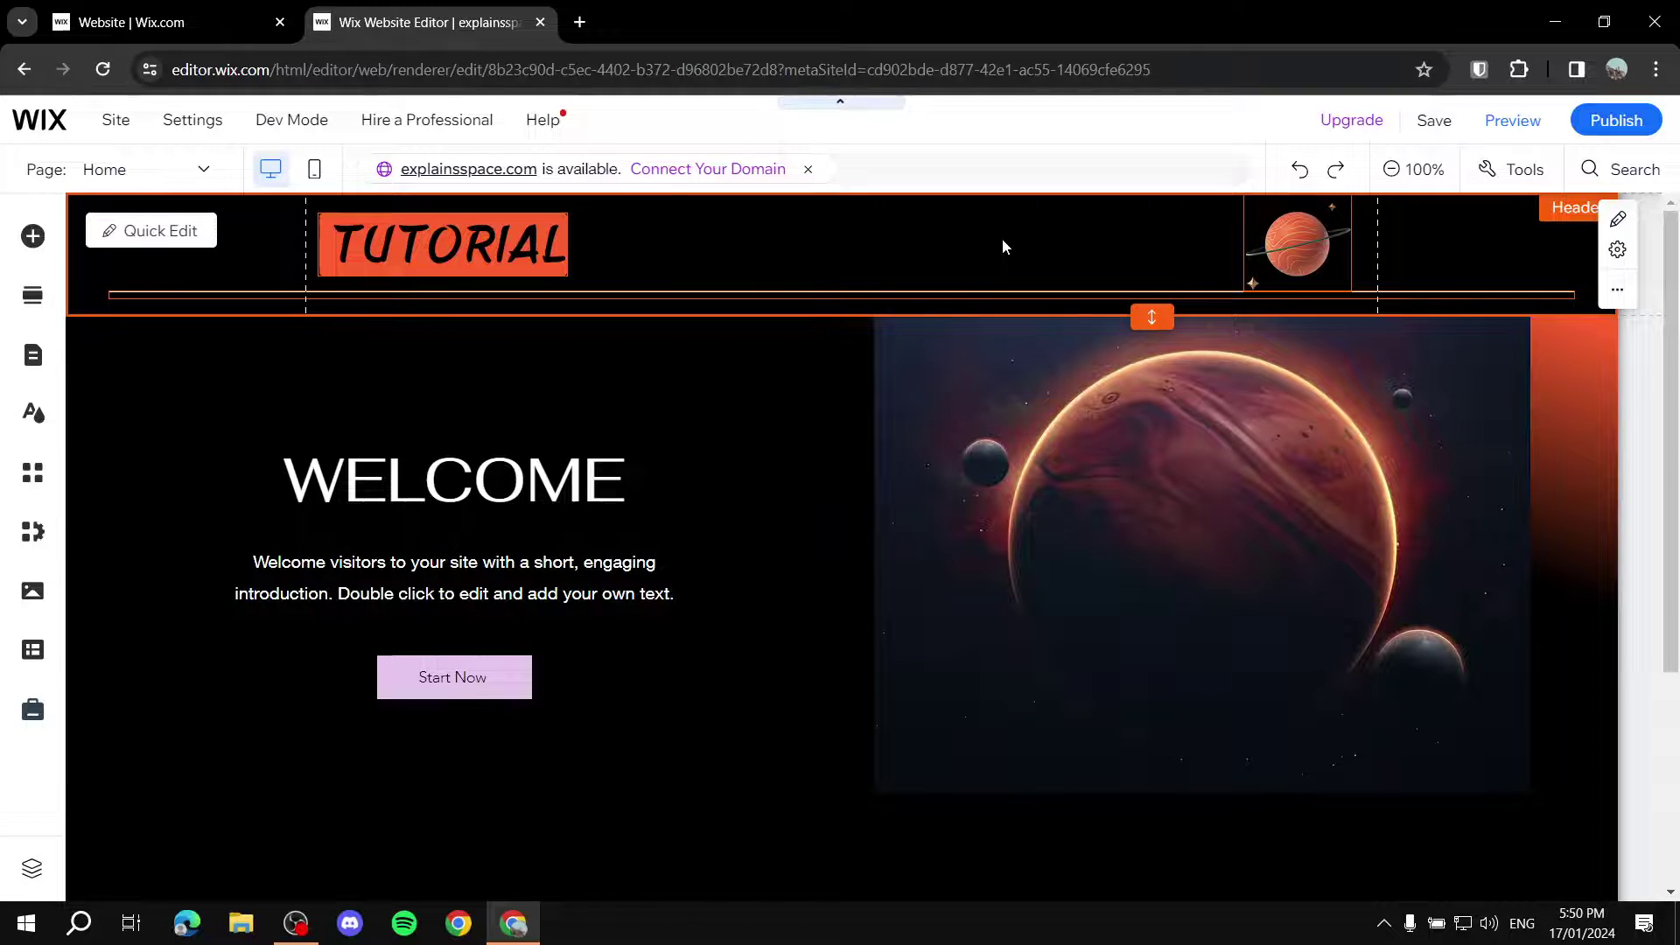
pyautogui.scroll(-4, 1002, 247)
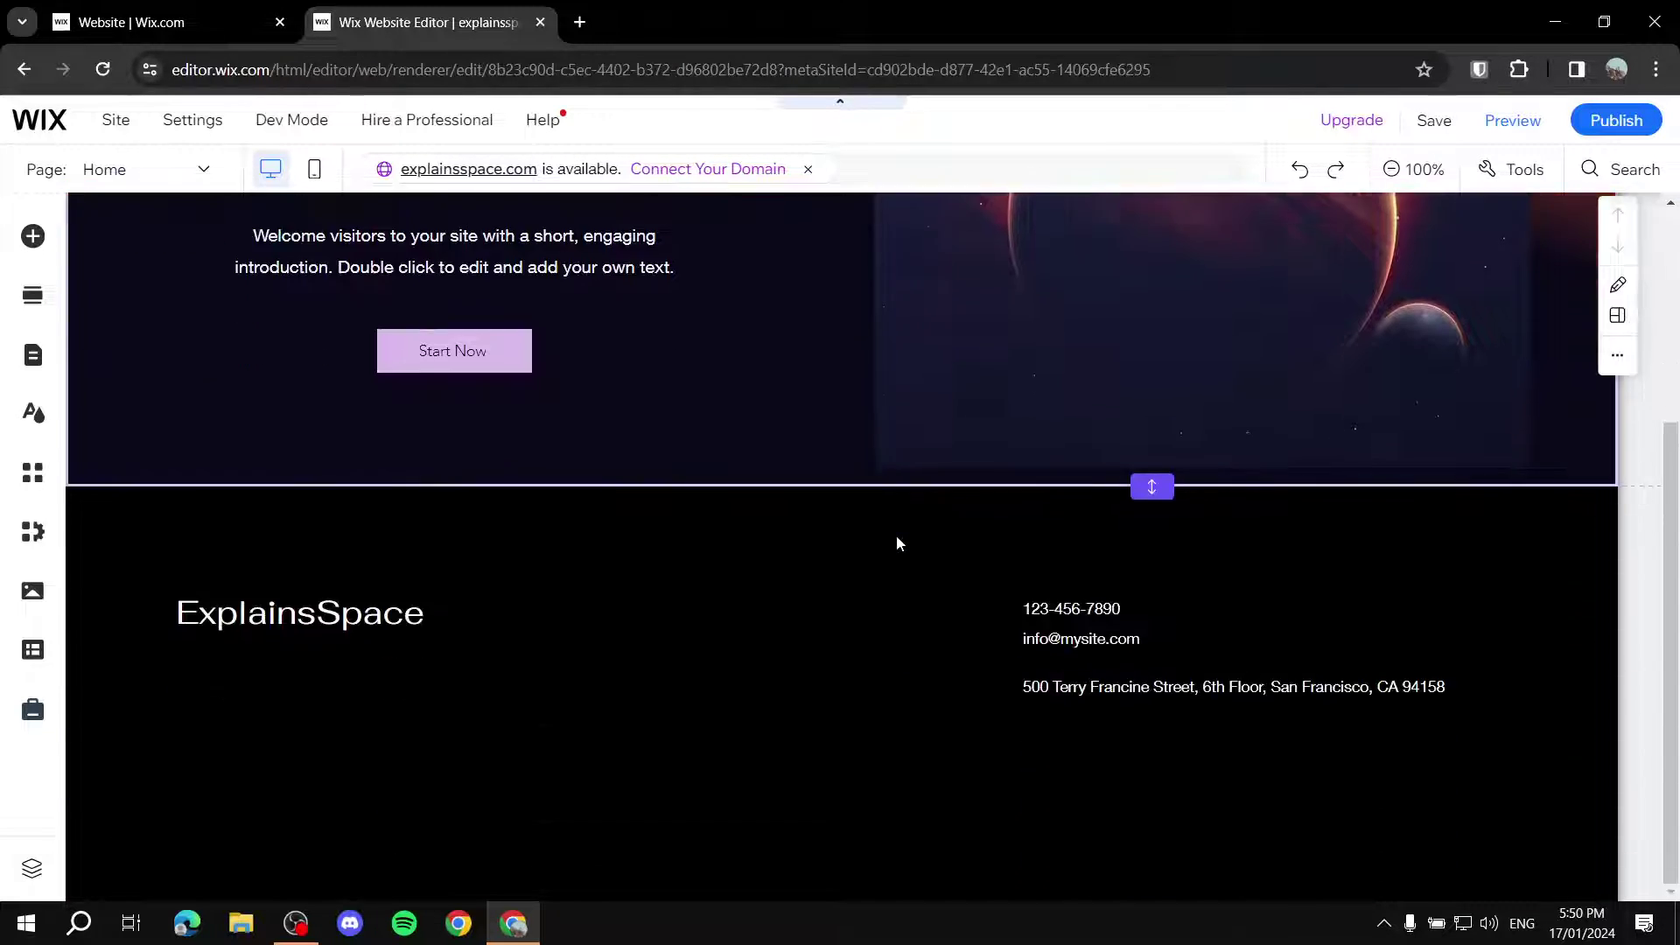
pyautogui.scroll(4, 887, 575)
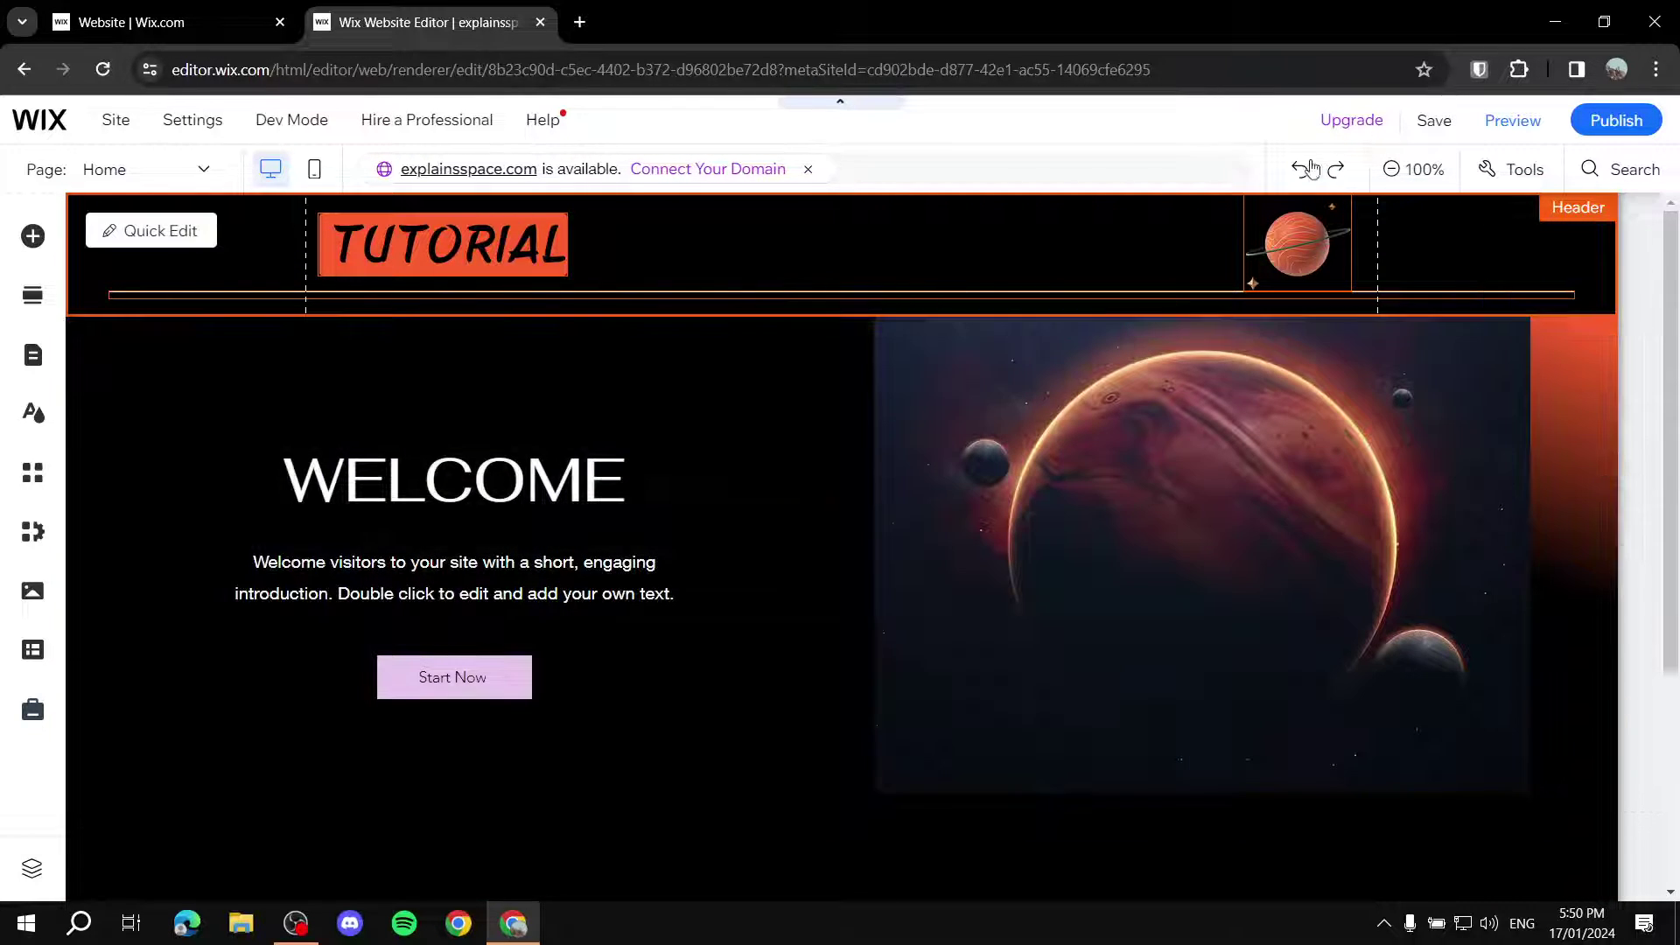
# - Preview the site on desktop and scroll through the page
pyautogui.click(1502, 123)
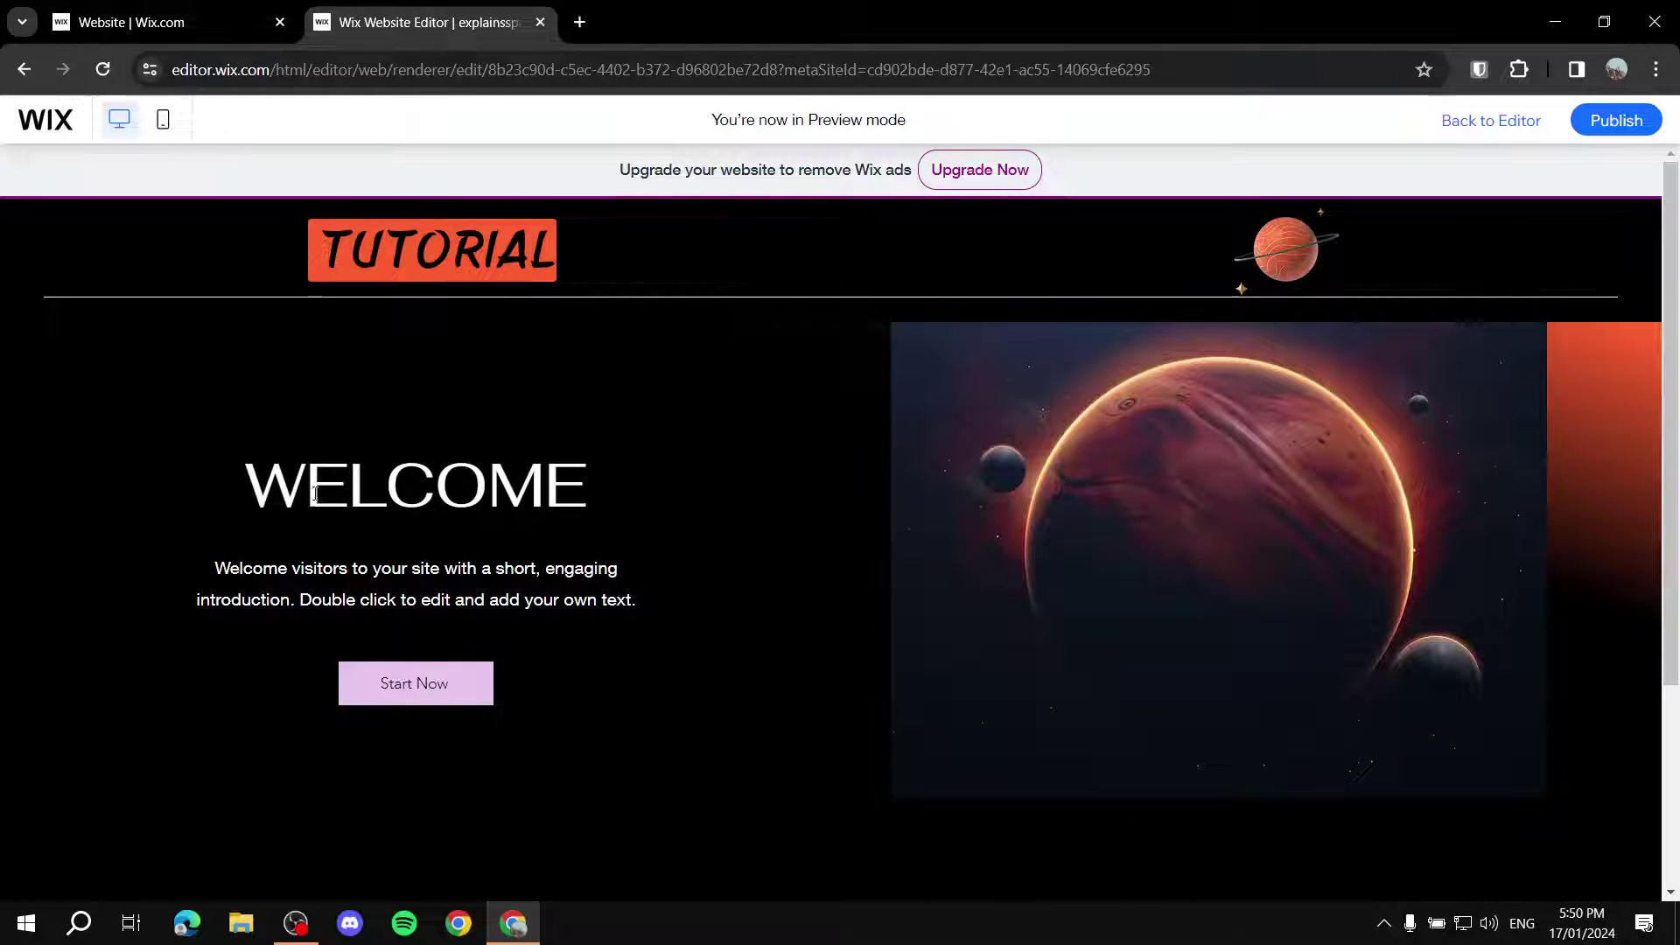
pyautogui.scroll(-3, 359, 505)
pyautogui.scroll(3, 379, 515)
# - Switch the preview to the mobile layout and scroll through the page
pyautogui.click(160, 120)
pyautogui.scroll(-2, 807, 475)
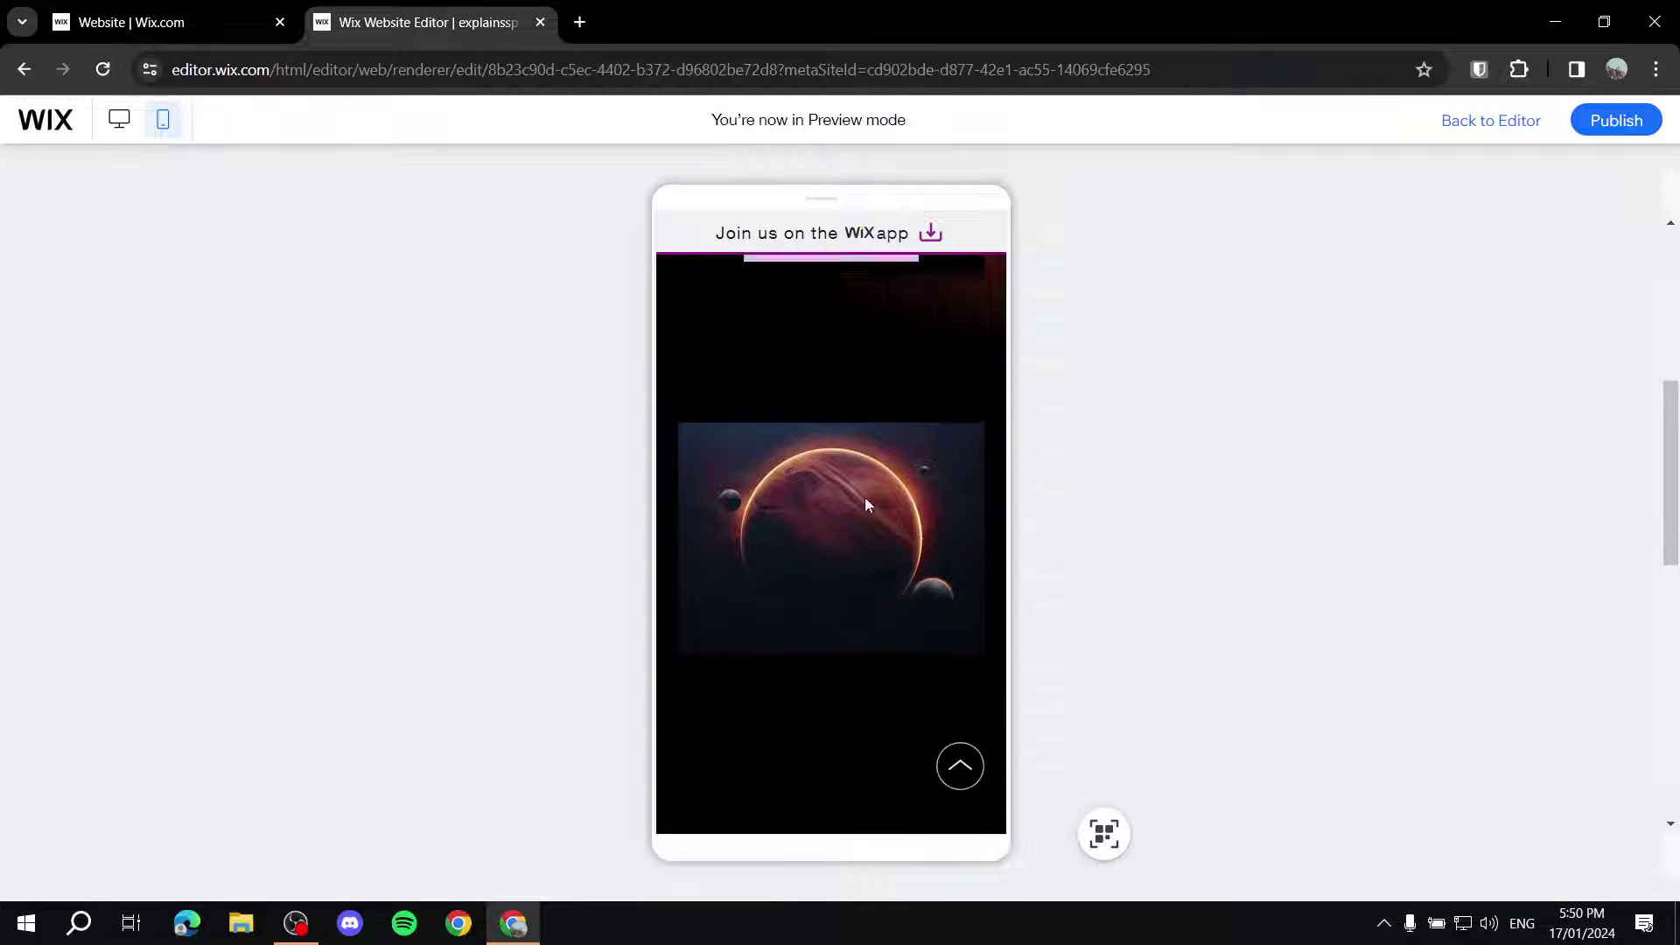
pyautogui.scroll(-5, 951, 541)
pyautogui.scroll(-3, 873, 563)
pyautogui.scroll(5, 588, 425)
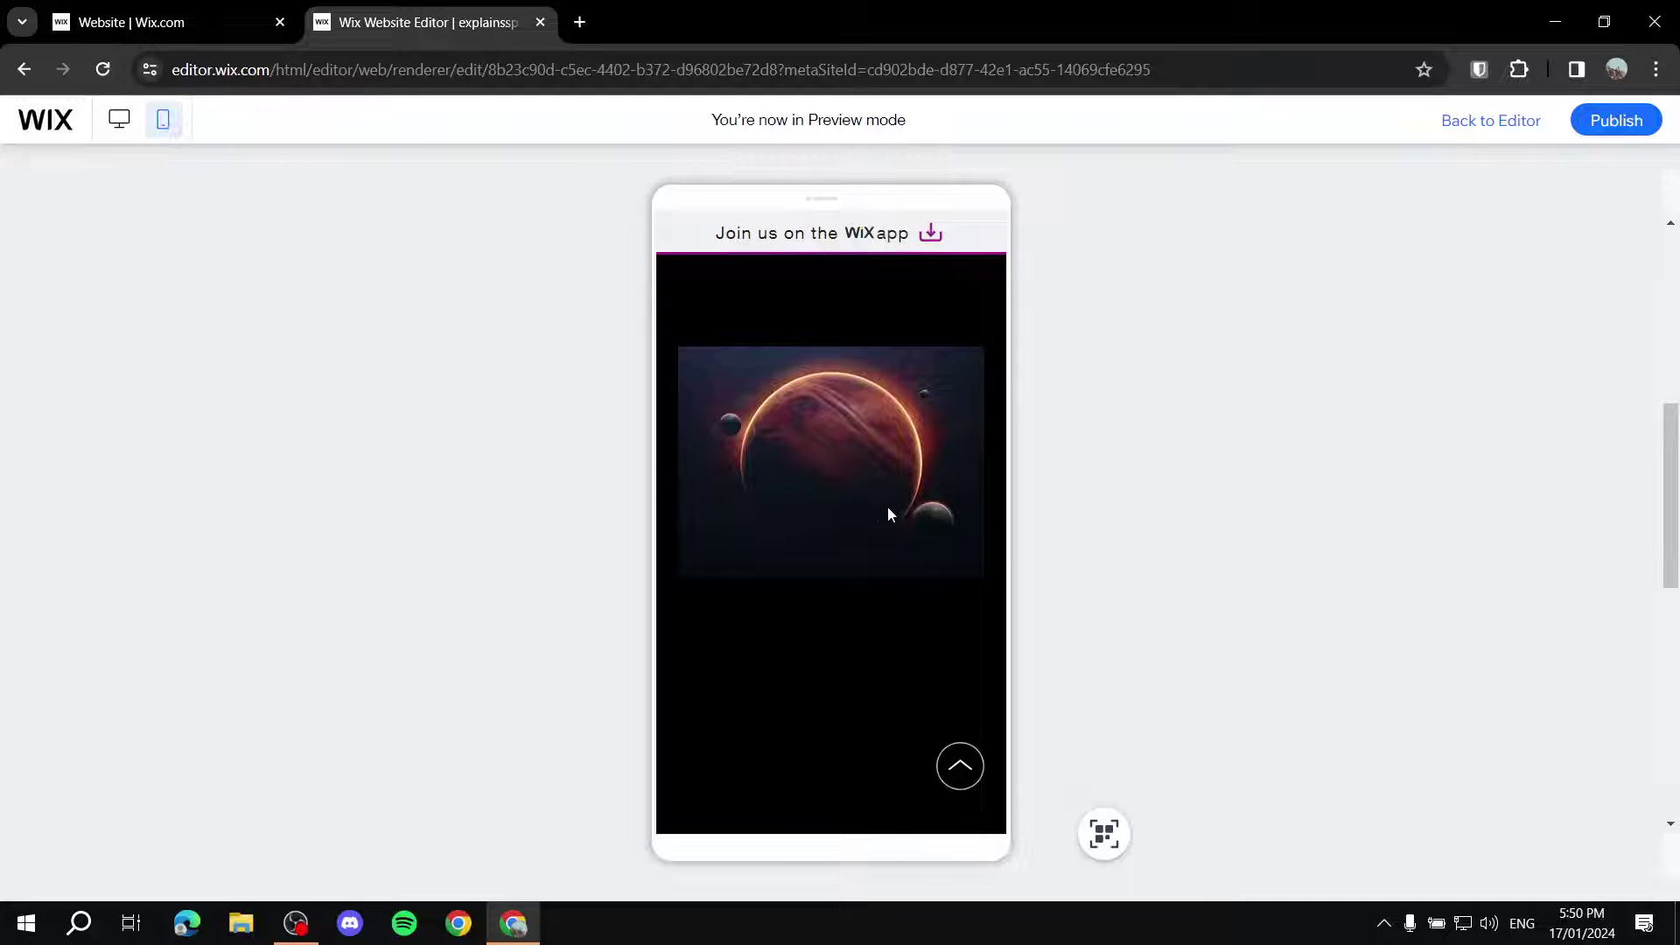
pyautogui.scroll(4, 888, 514)
pyautogui.scroll(-6, 889, 517)
pyautogui.scroll(10, 847, 517)
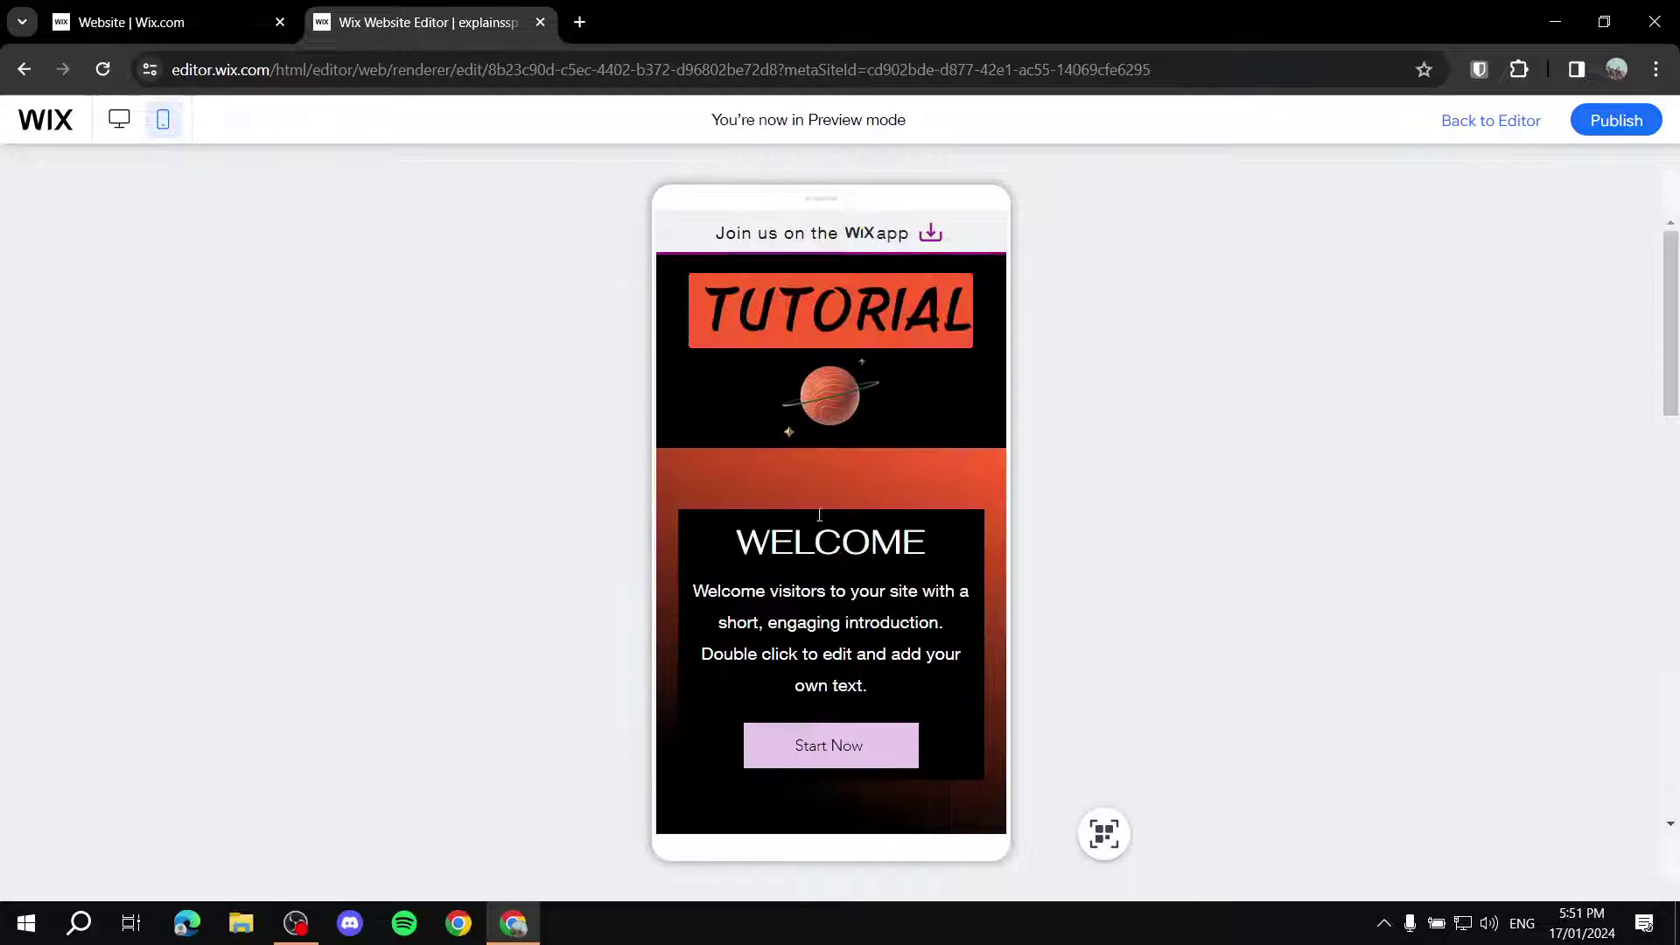
# - Return the preview to the desktop layout and recheck the page down to the footer
pyautogui.click(119, 119)
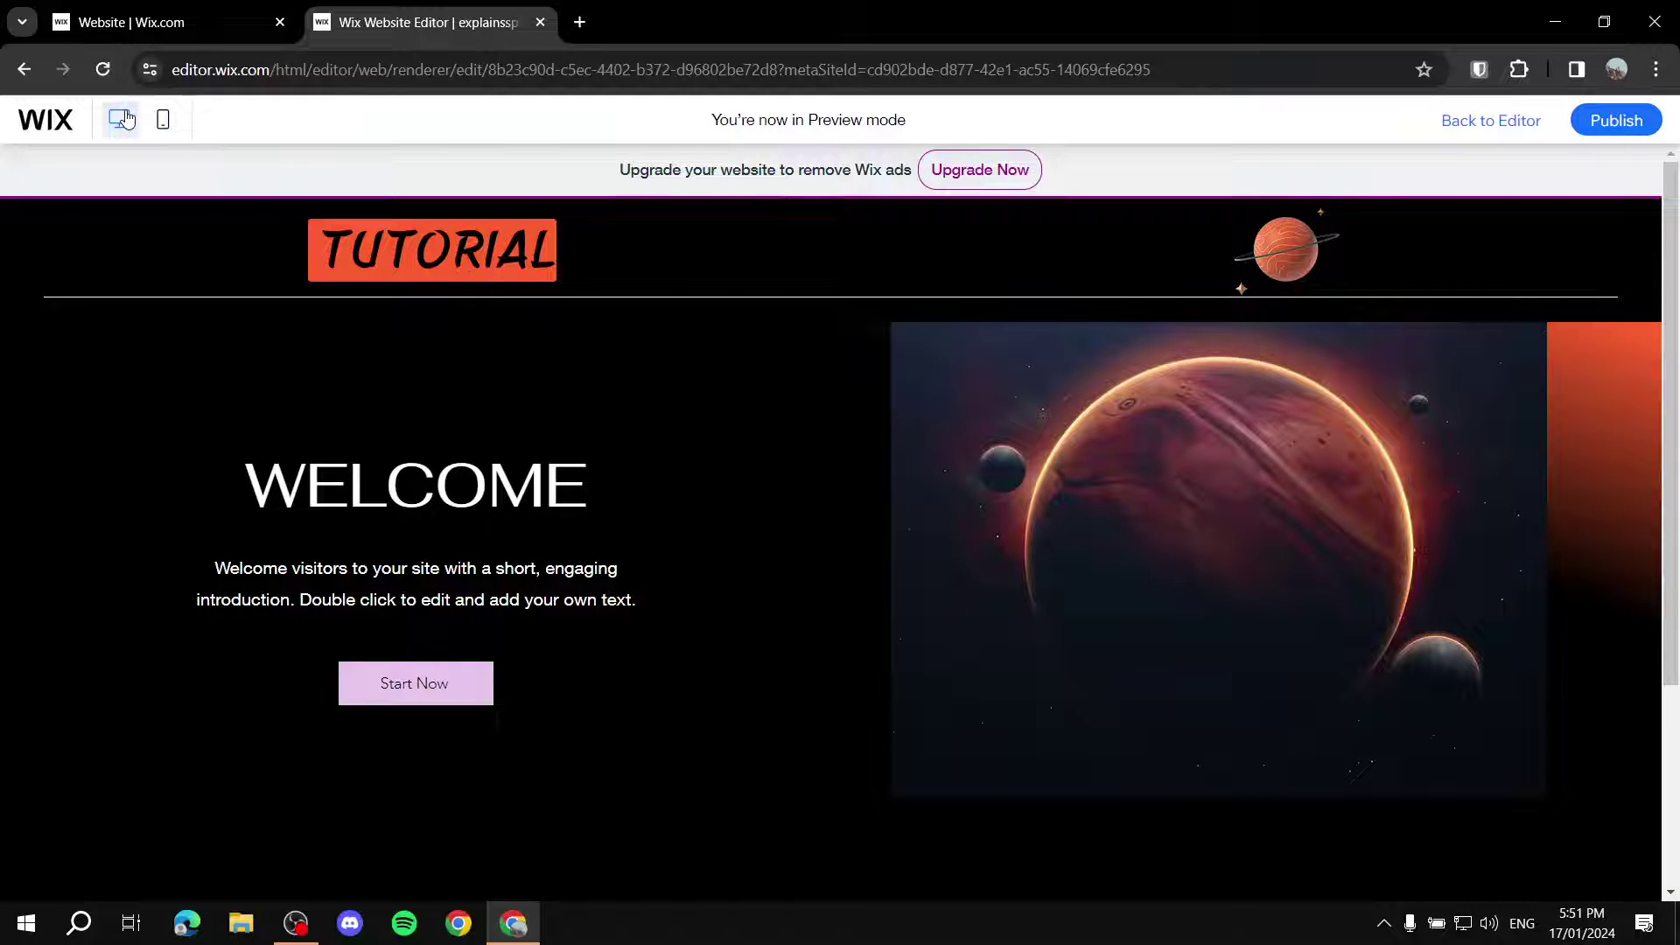
pyautogui.scroll(-3, 665, 387)
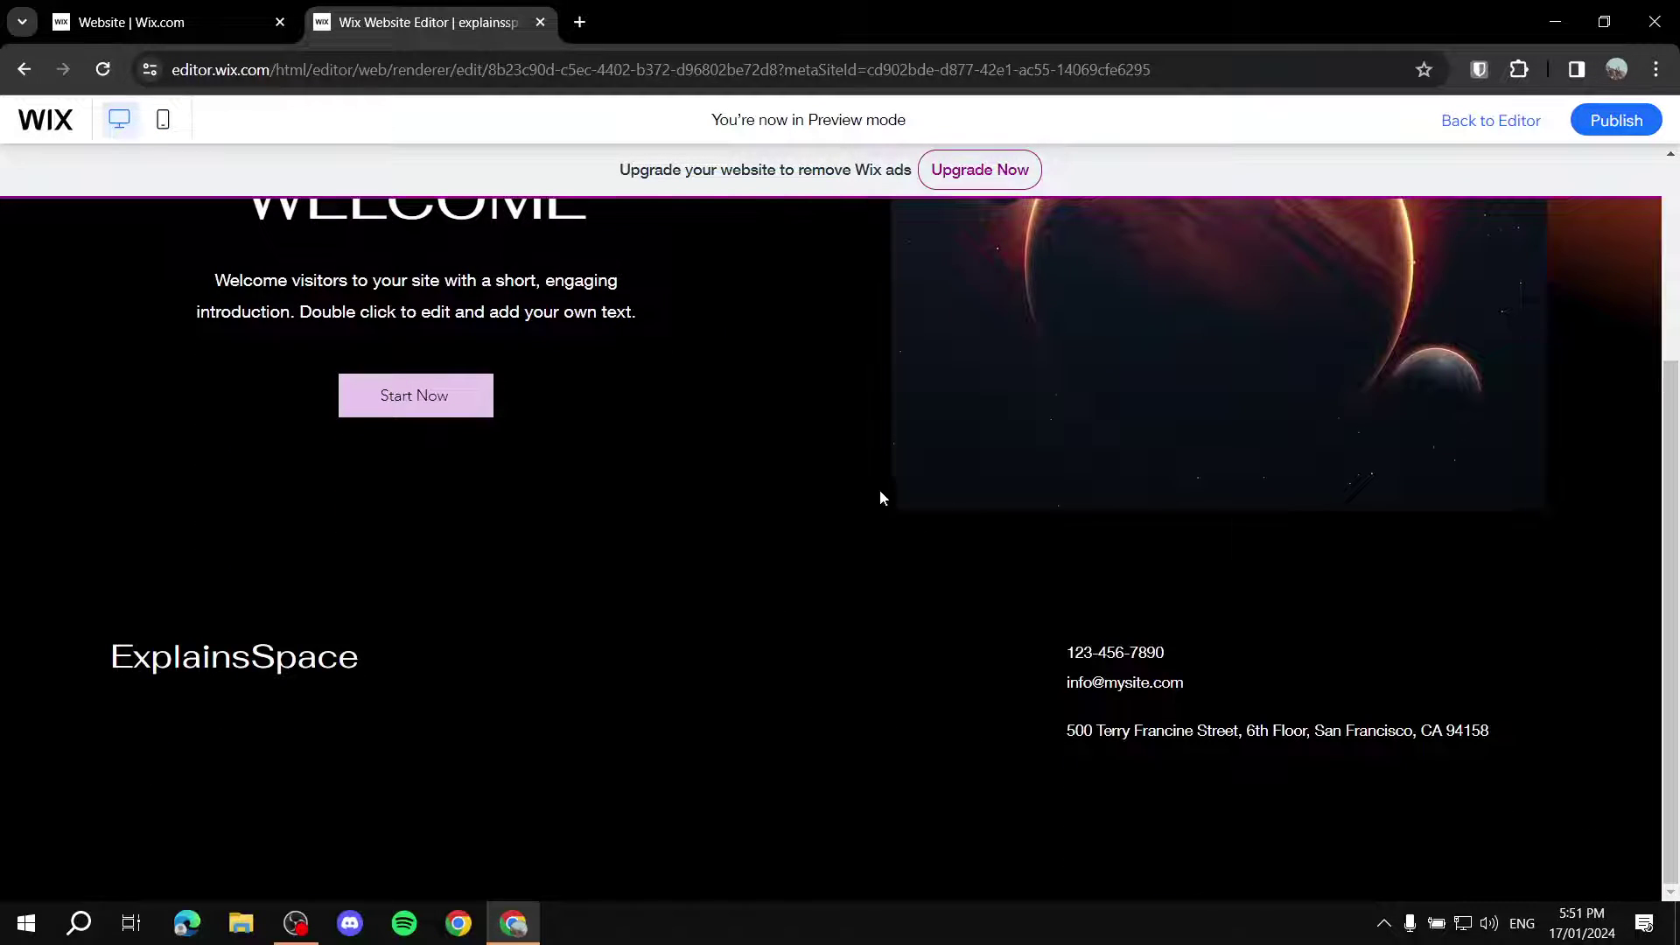
pyautogui.scroll(3, 944, 499)
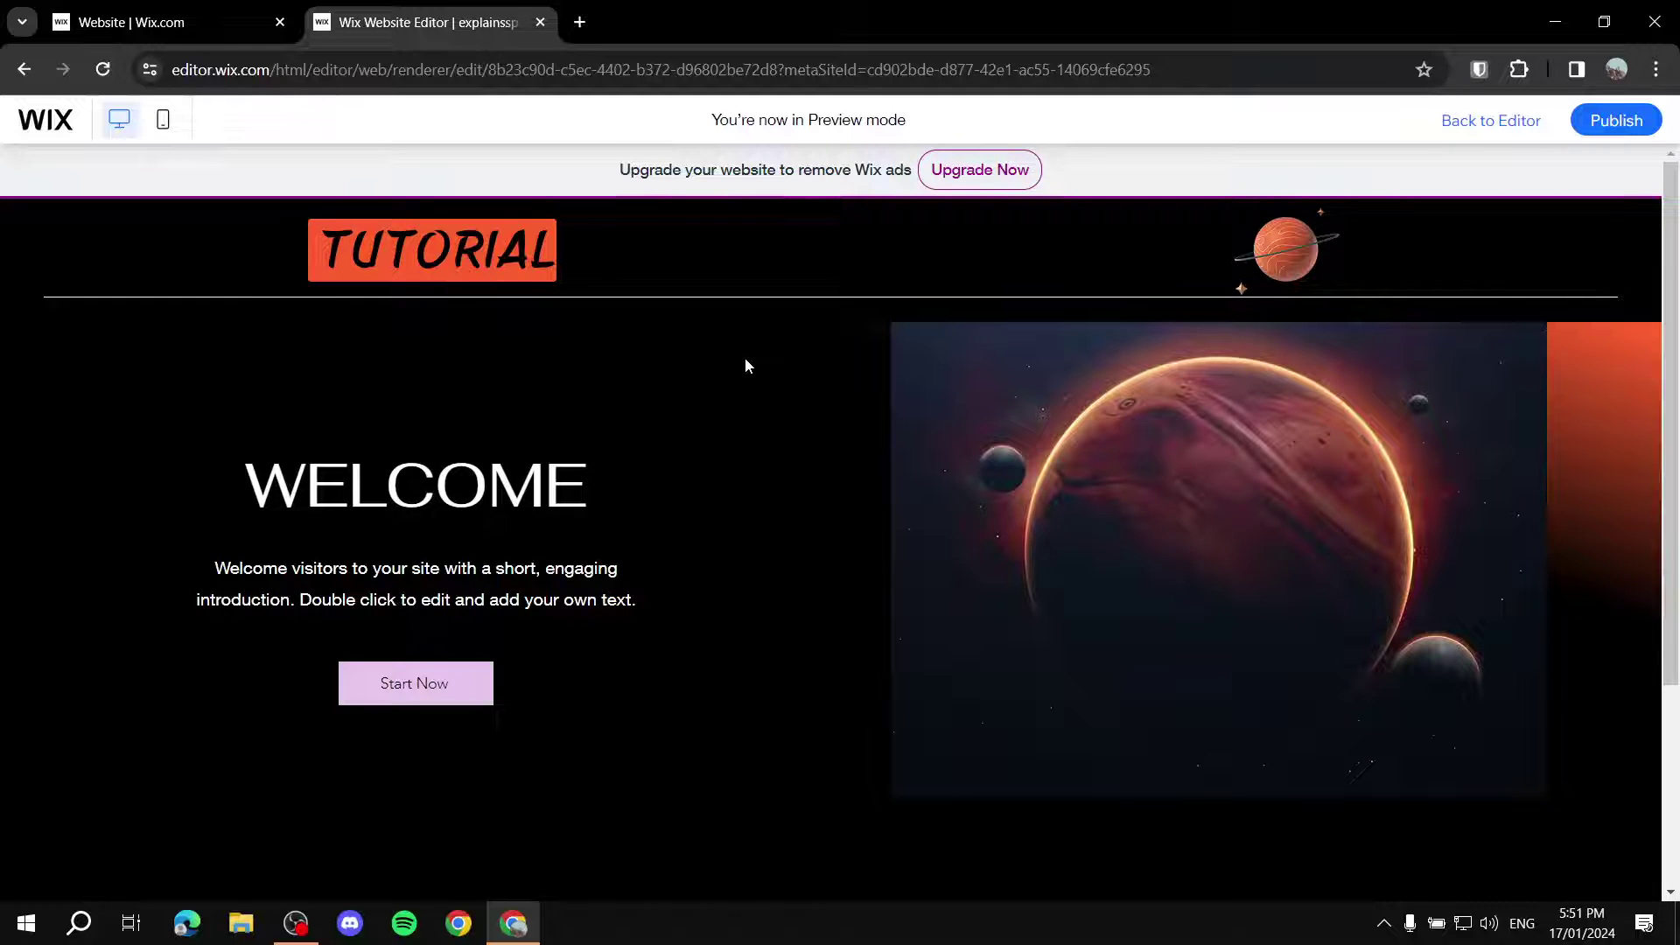
# - Back in the editor, drag the TUTORIAL logo to the header's far left and the small planet to its far right
pyautogui.click(1490, 121)
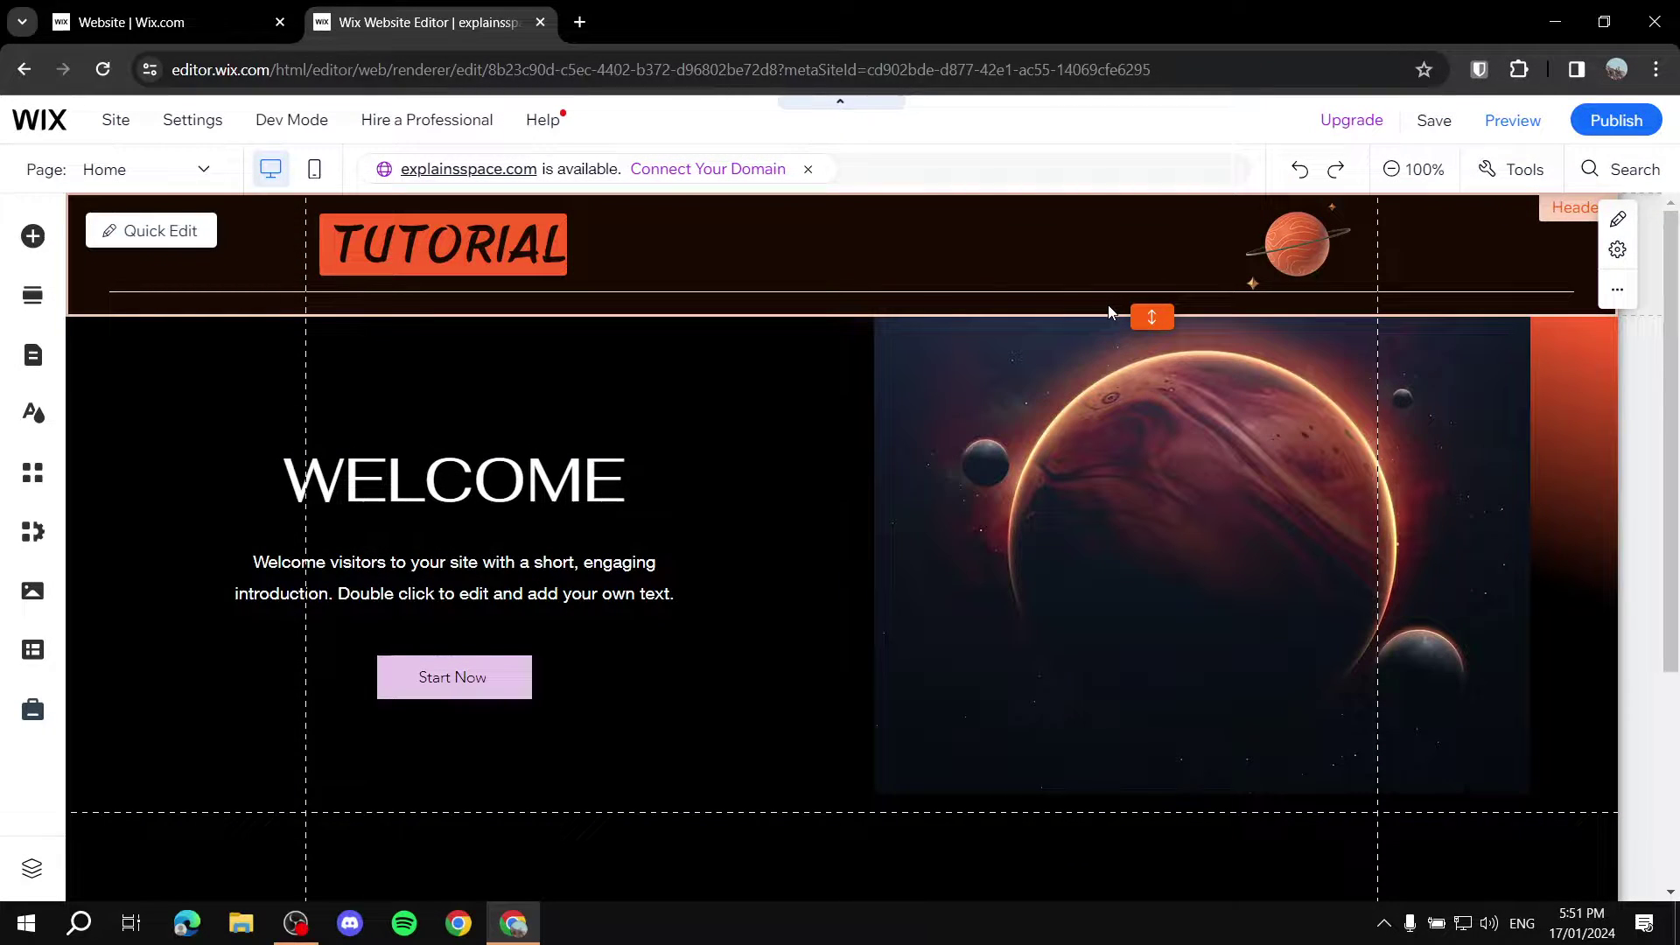
pyautogui.moveTo(529, 244); pyautogui.dragTo(296, 239)
pyautogui.click(1351, 238)
pyautogui.moveTo(1384, 241); pyautogui.dragTo(1477, 241)
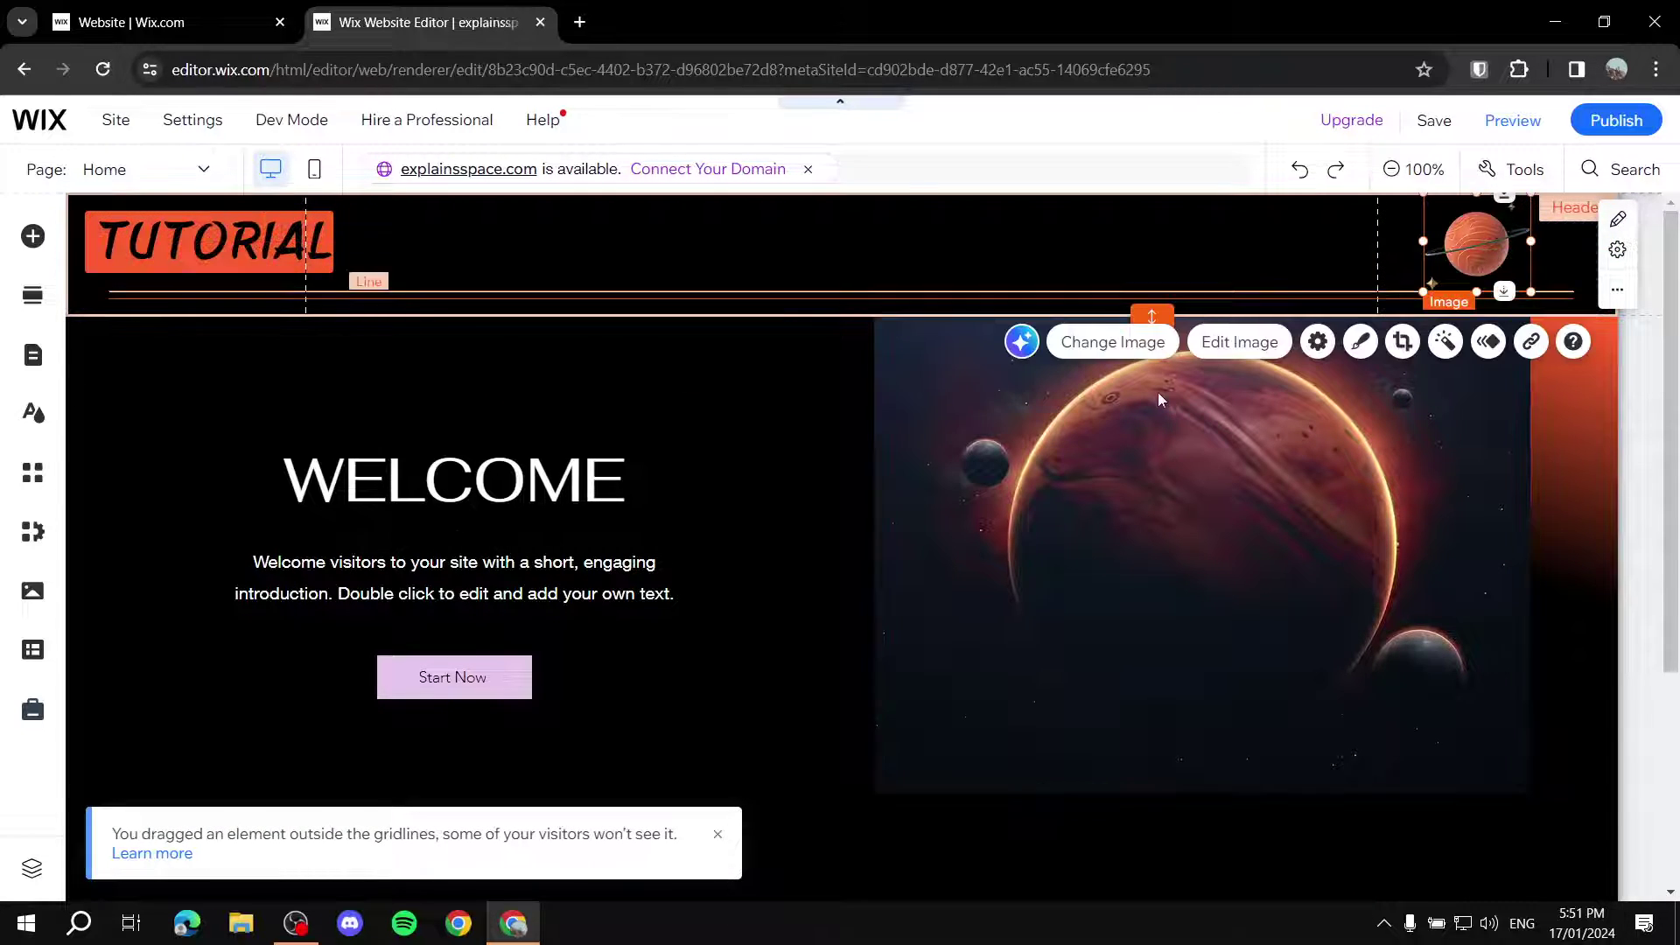